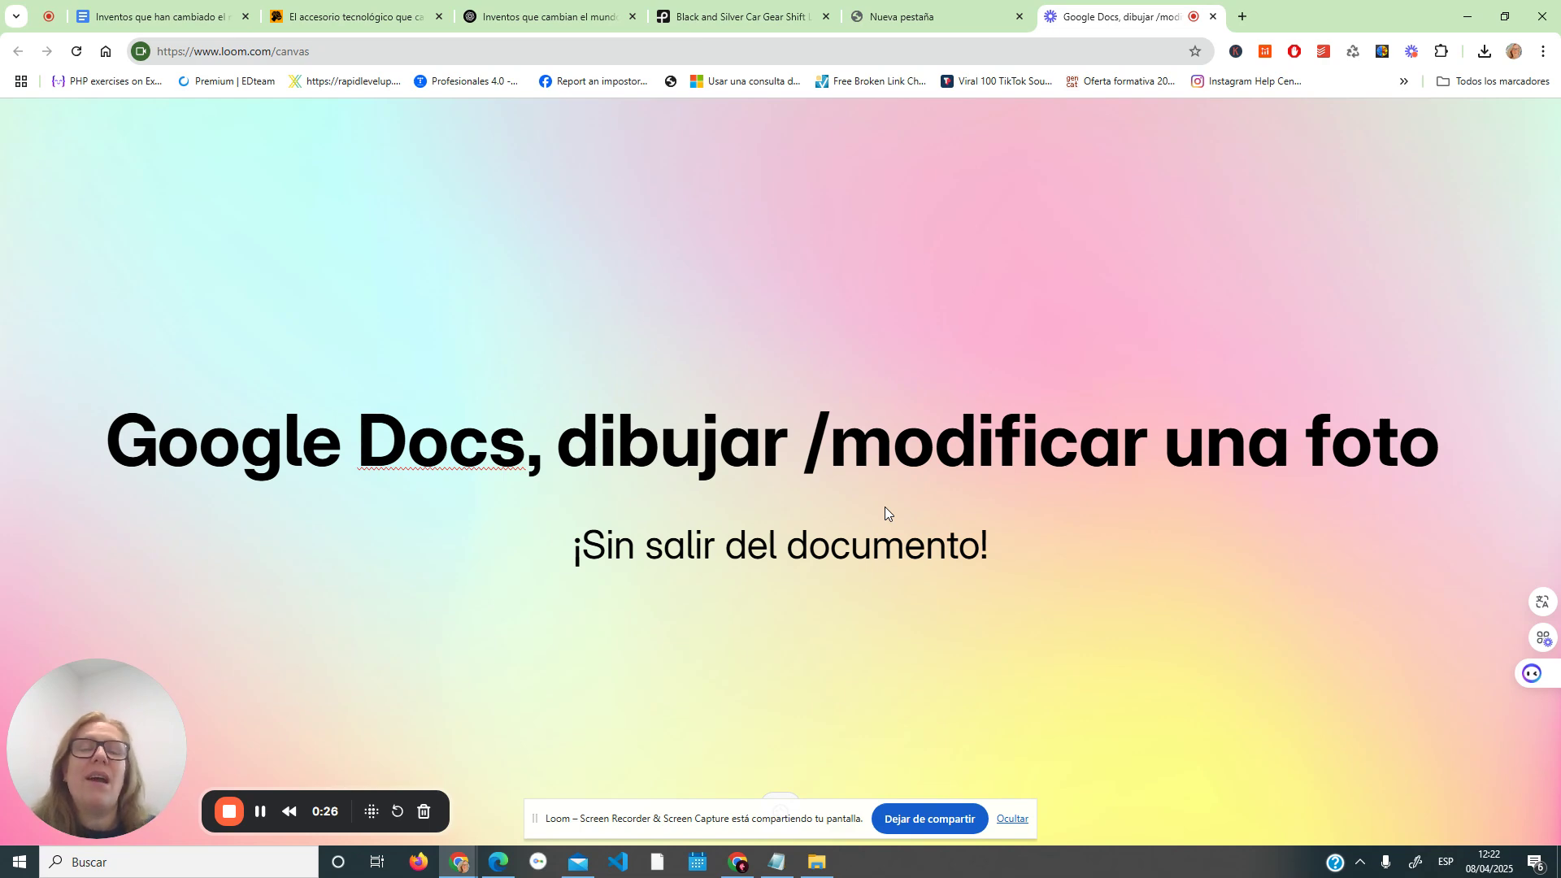
# Look over the document "Inventos que han cambiado el mundo" and the ChatGPT answer that contains its source text
pyautogui.click(126, 16)
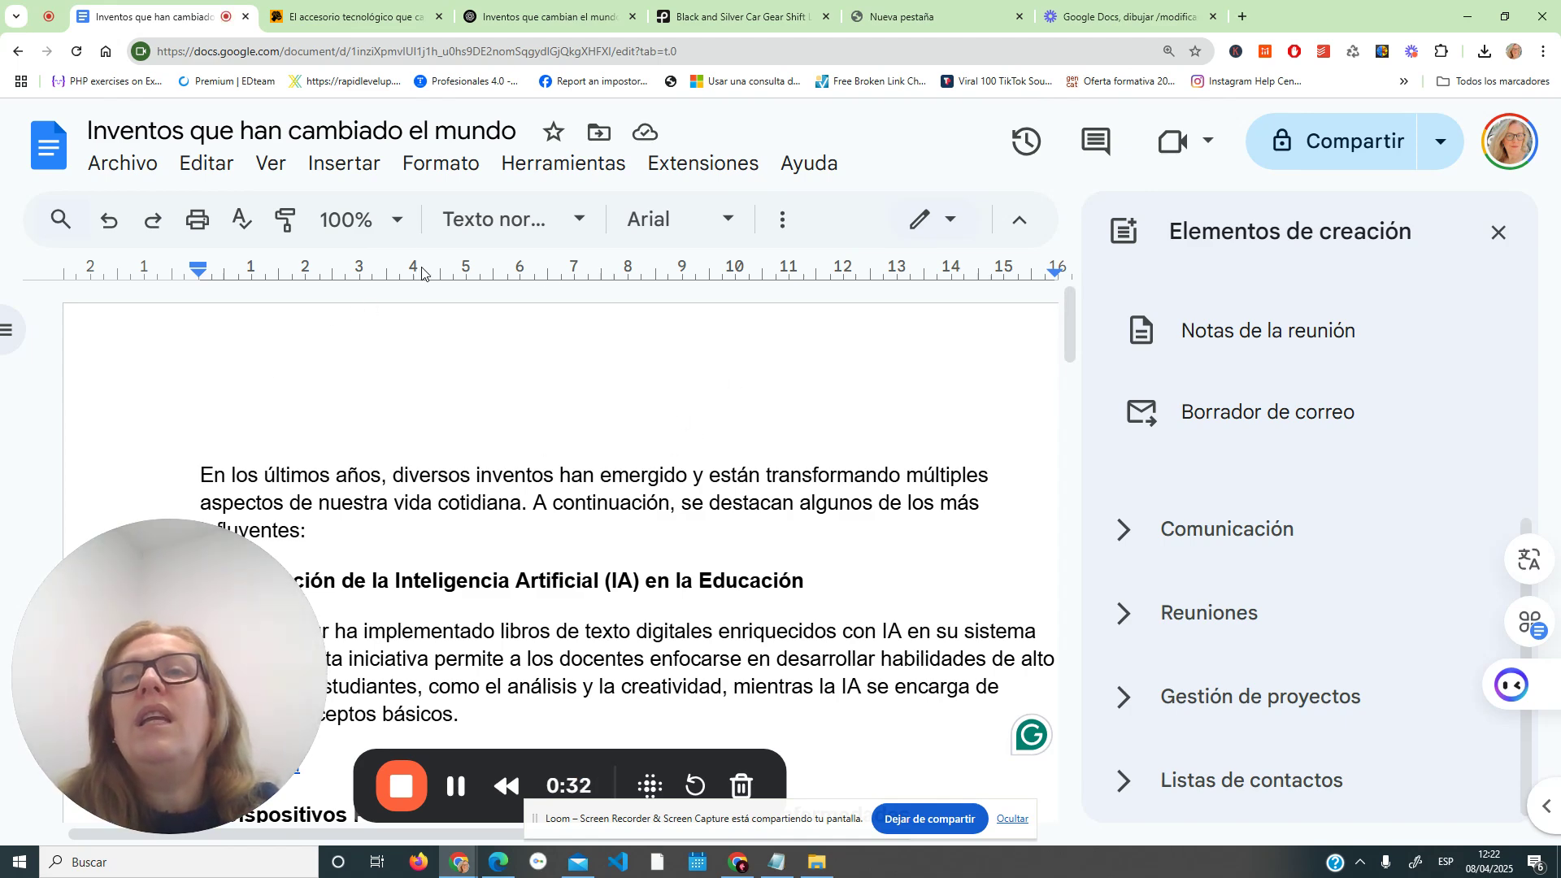
pyautogui.scroll(-2, 512, 622)
pyautogui.scroll(2, 512, 622)
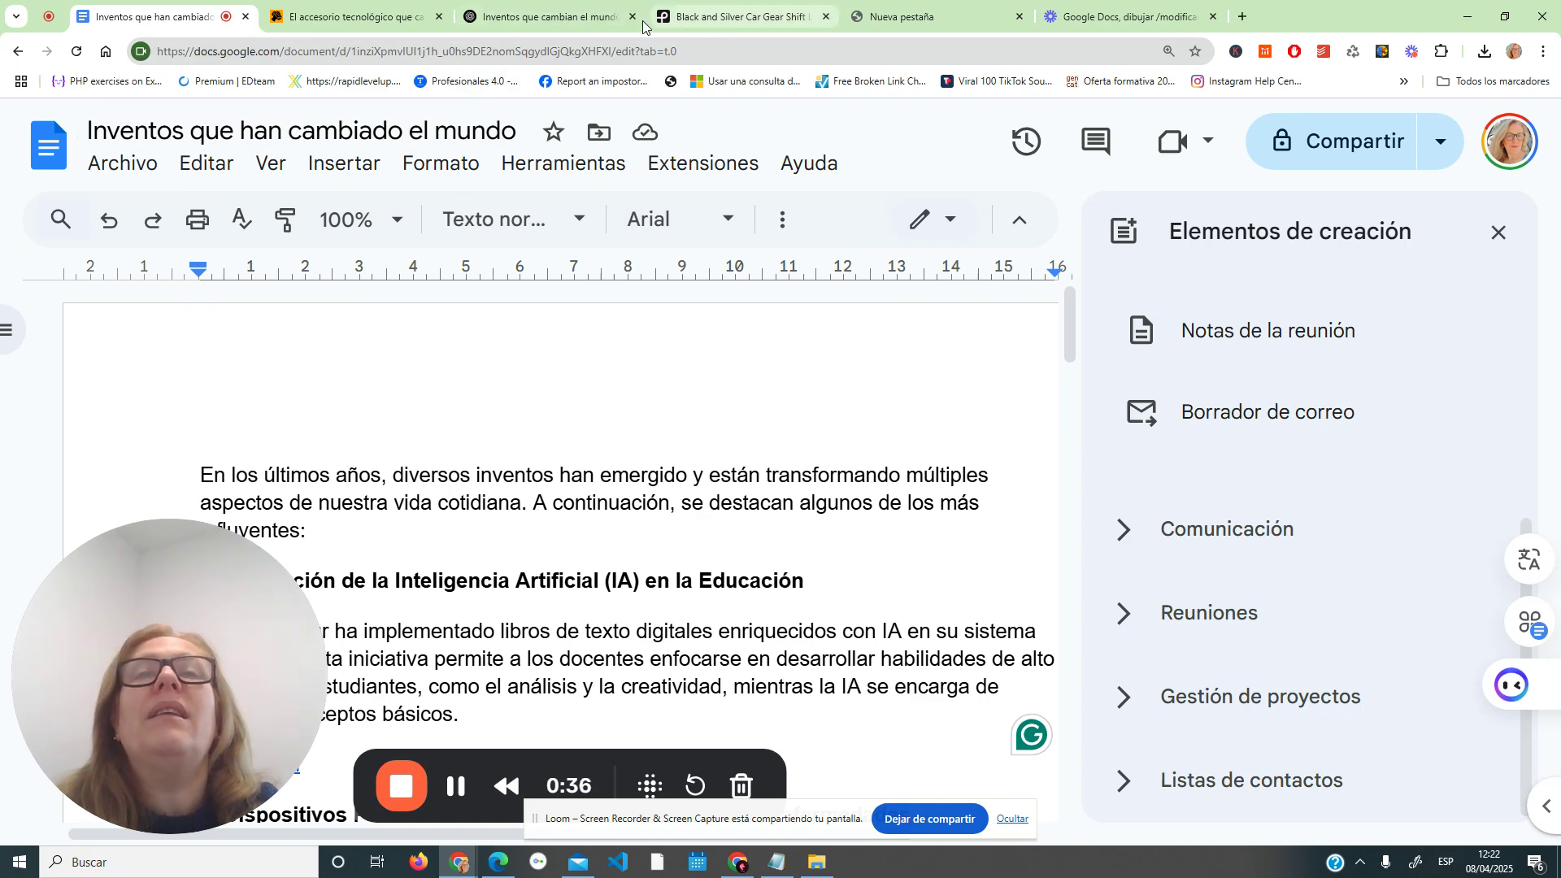
pyautogui.click(573, 13)
pyautogui.scroll(5, 853, 443)
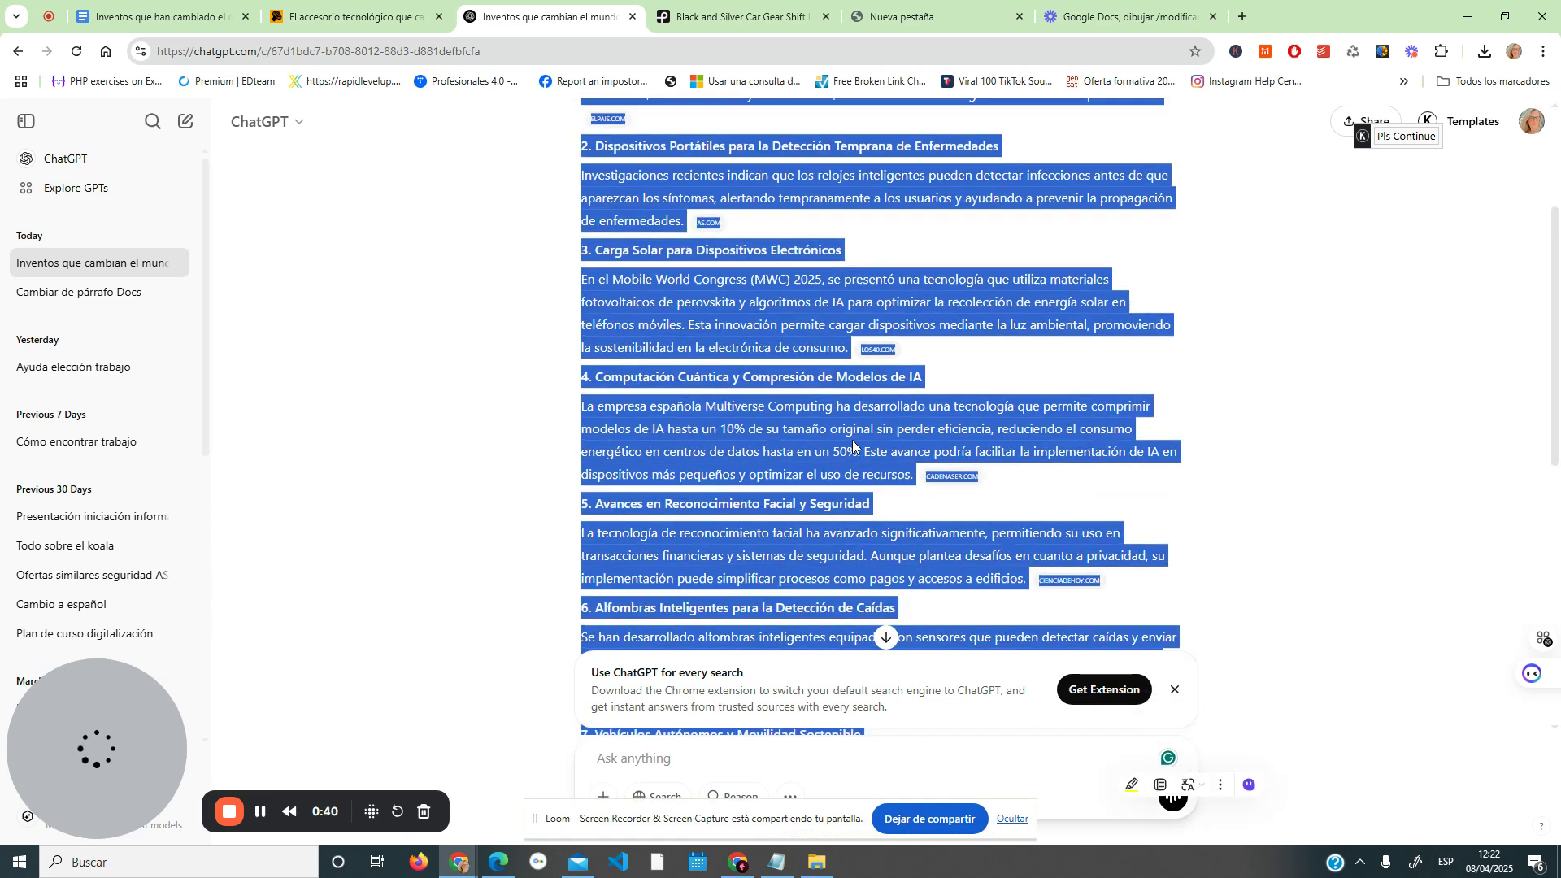
pyautogui.scroll(-2, 853, 444)
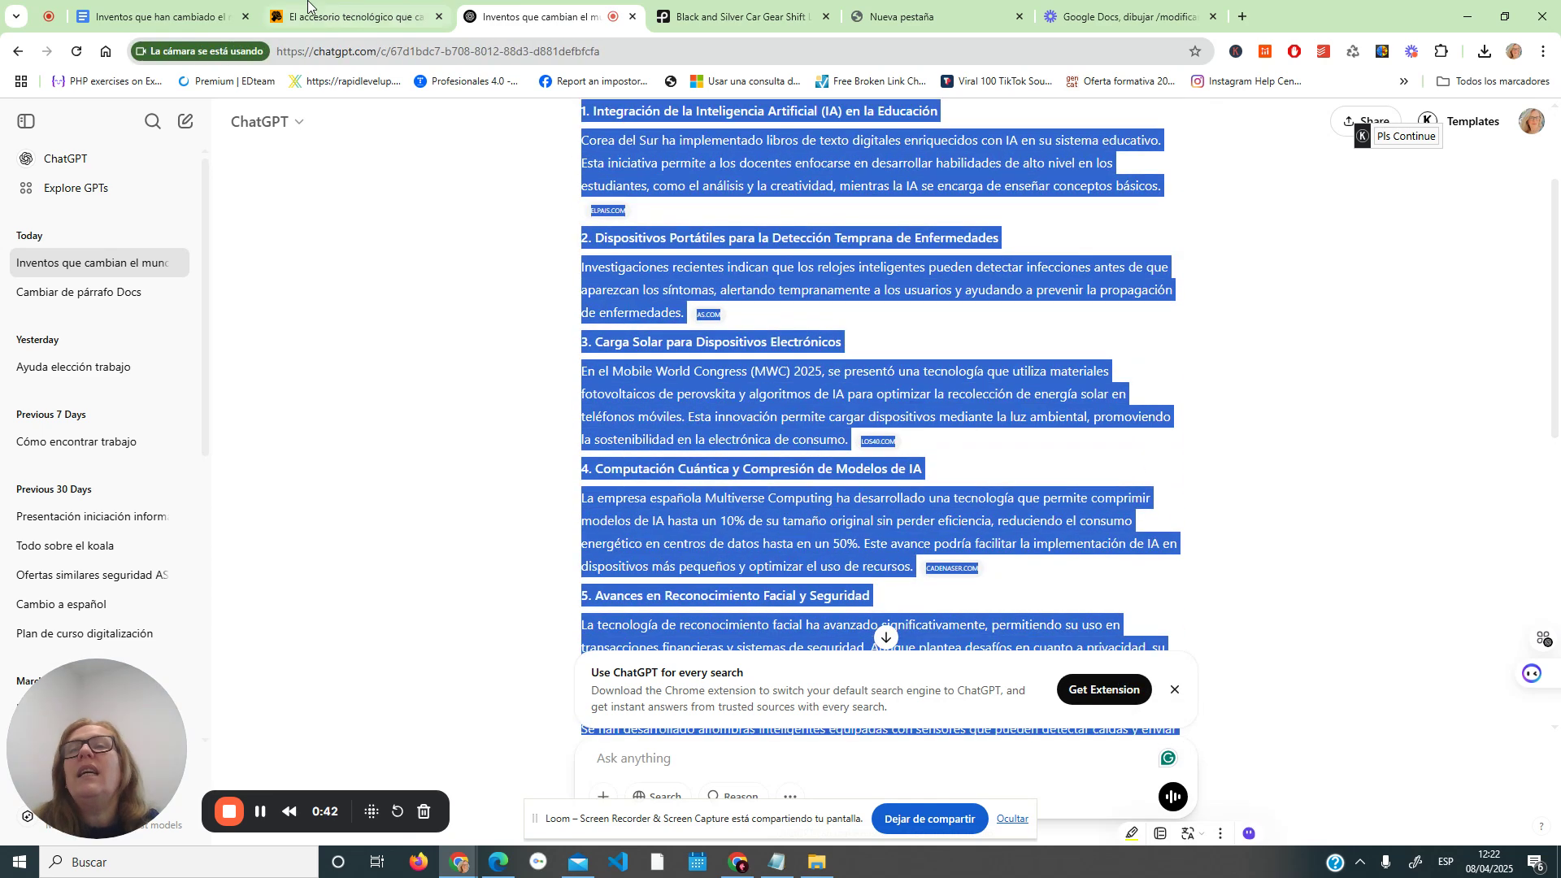
pyautogui.click(178, 14)
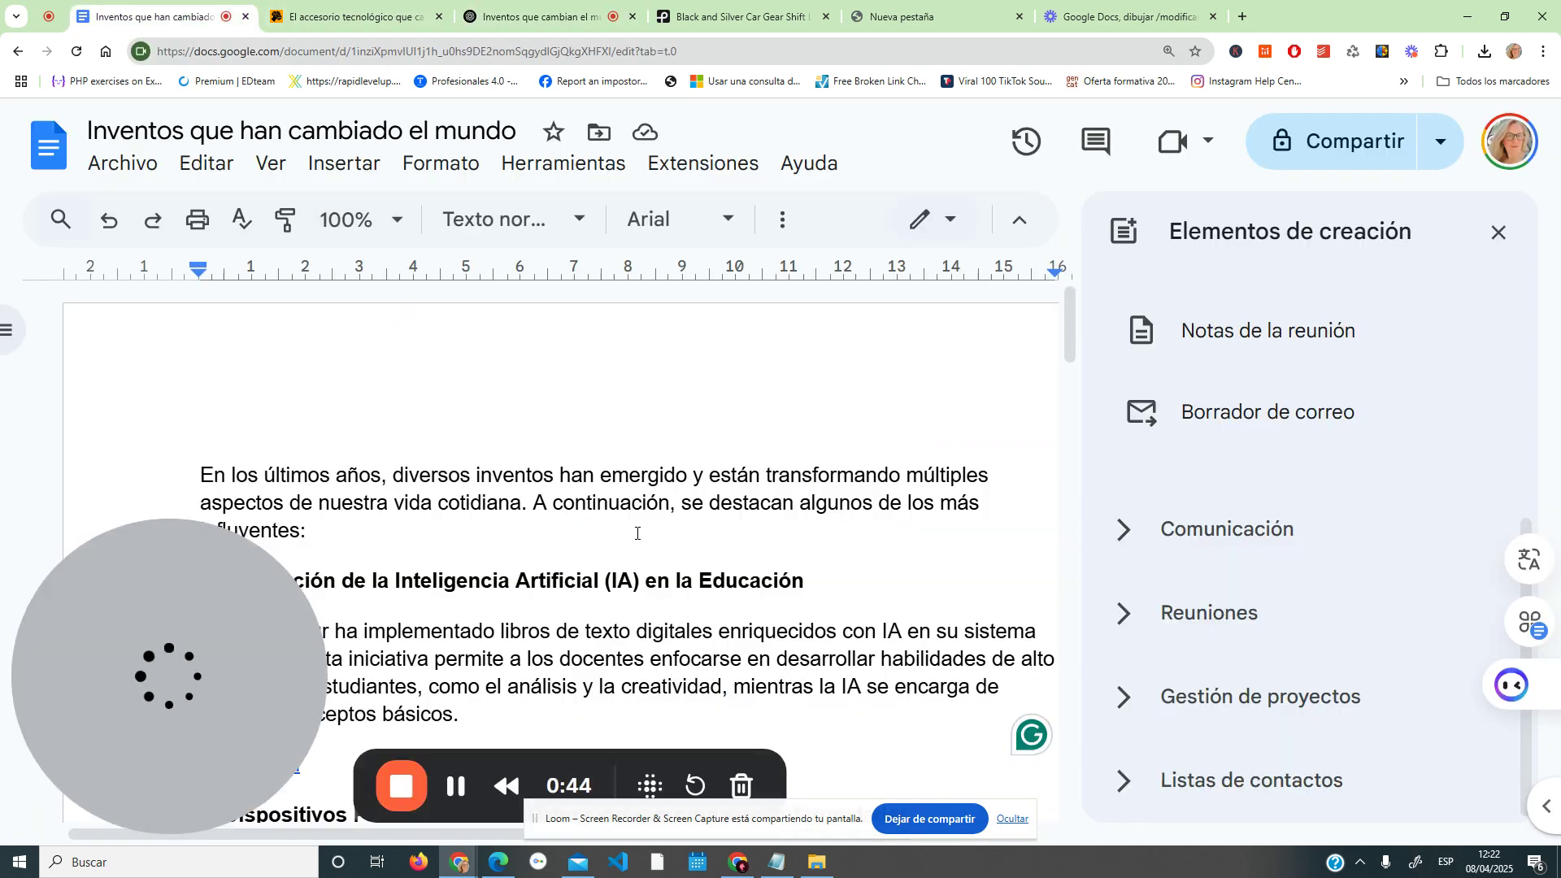
# Read the document's sections on artificial intelligence in education and on portable devices for early disease detection
pyautogui.scroll(-2, 588, 576)
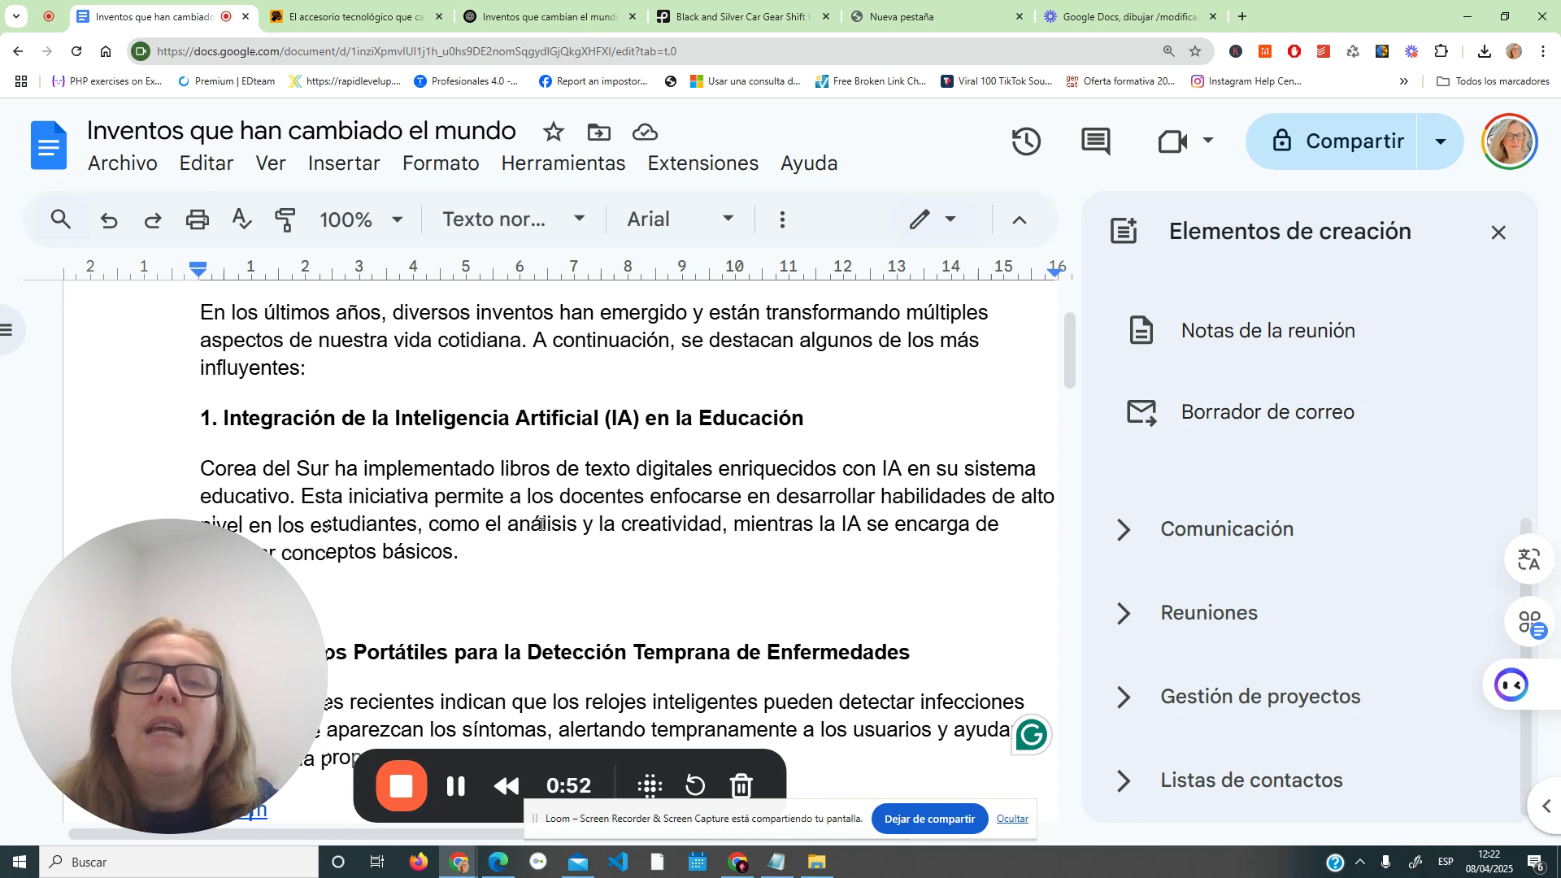
pyautogui.scroll(1, 601, 618)
pyautogui.moveTo(620, 660); pyautogui.dragTo(331, 579)
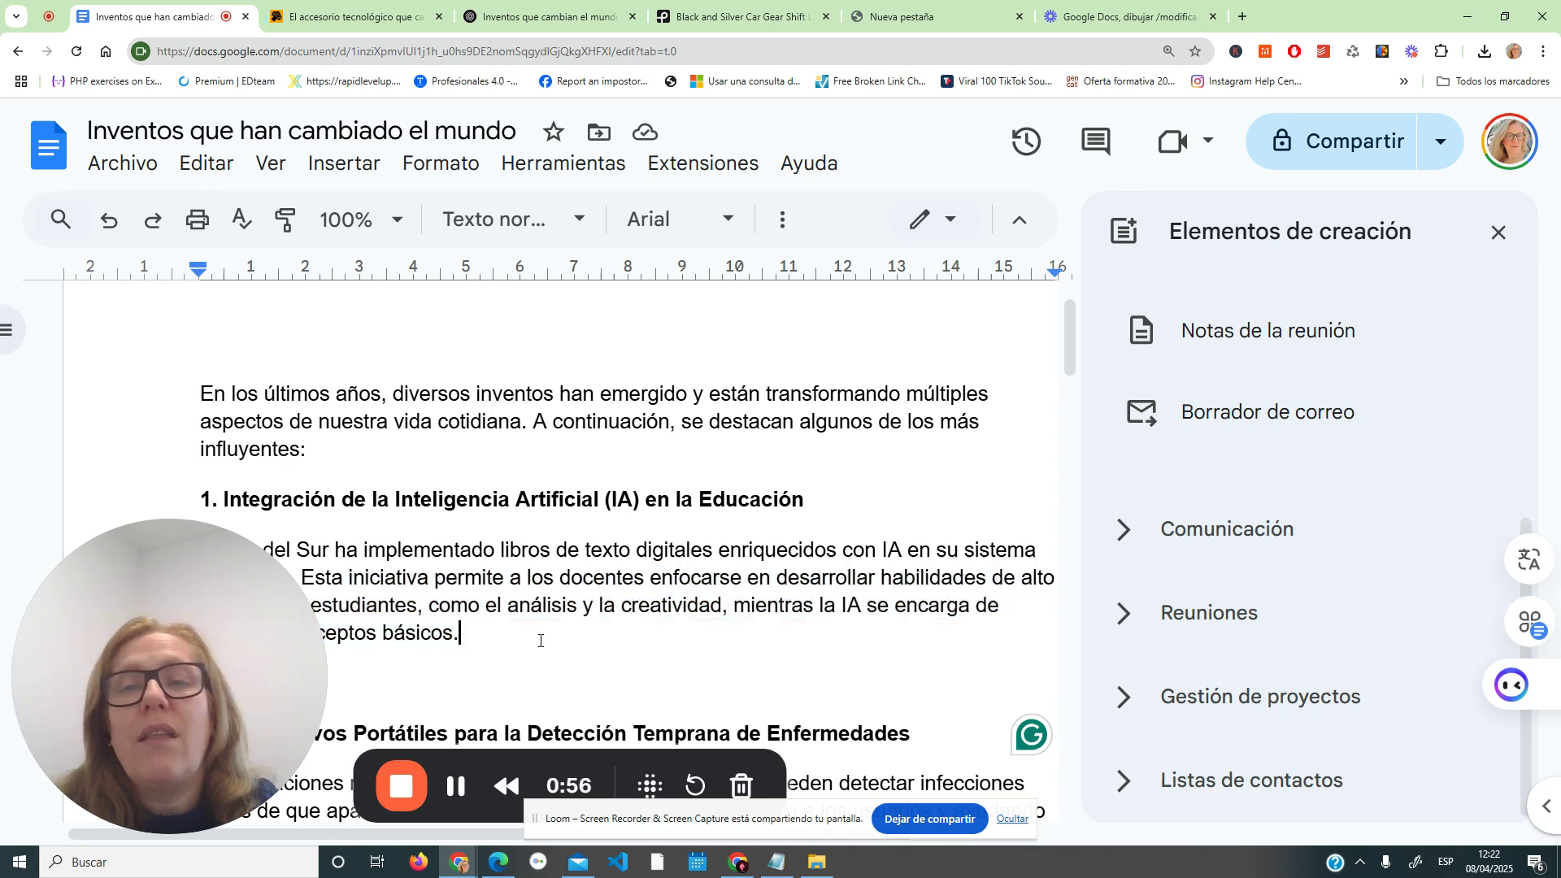
pyautogui.click(506, 638)
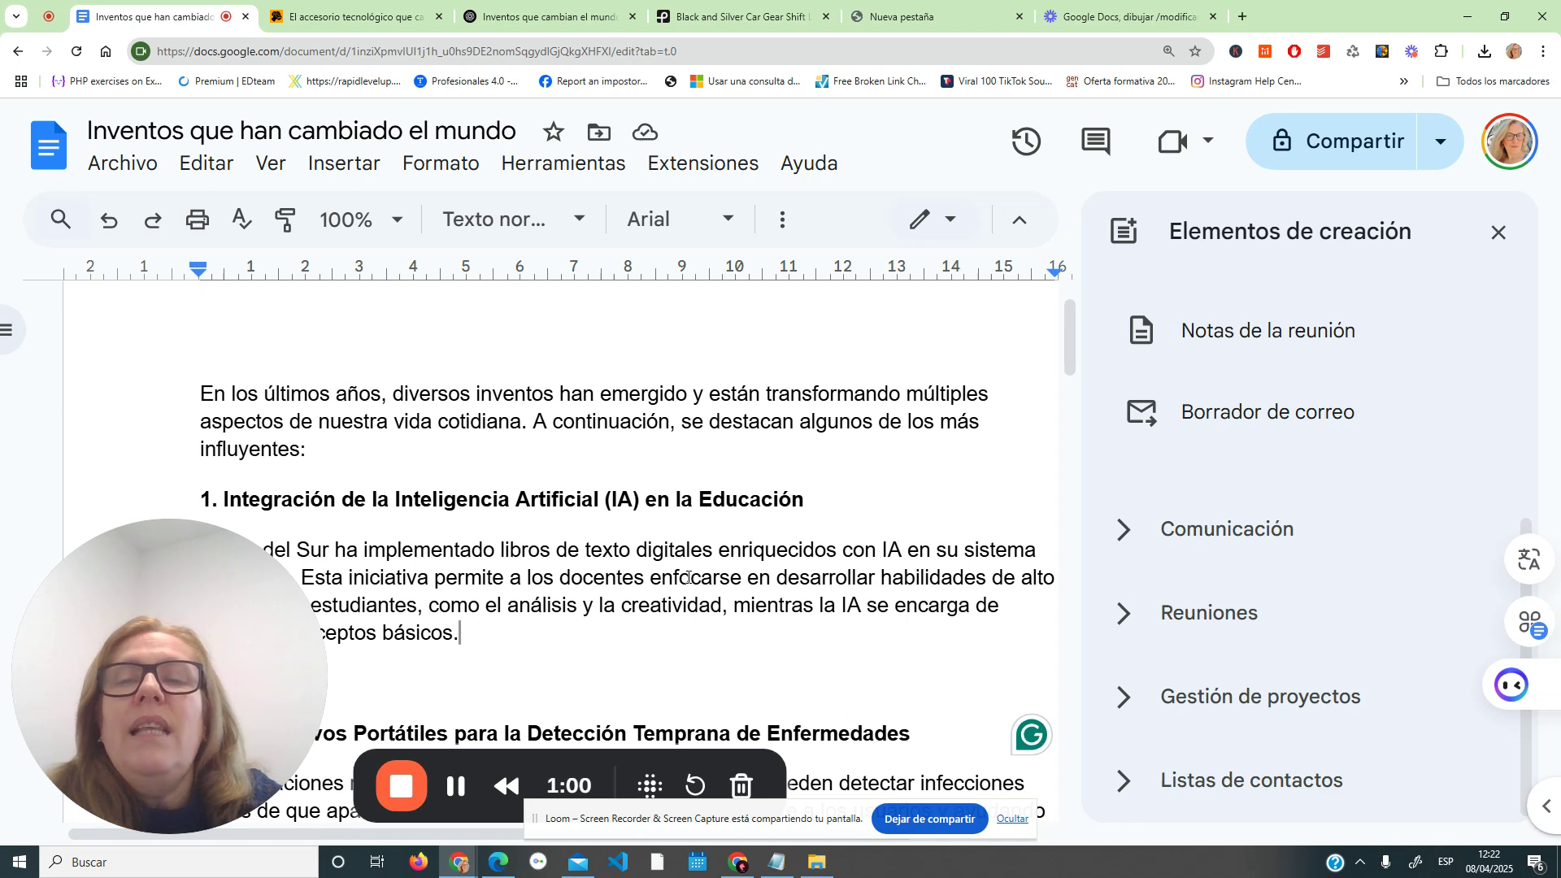
pyautogui.scroll(-1, 607, 591)
pyautogui.scroll(-3, 606, 590)
pyautogui.click(622, 553)
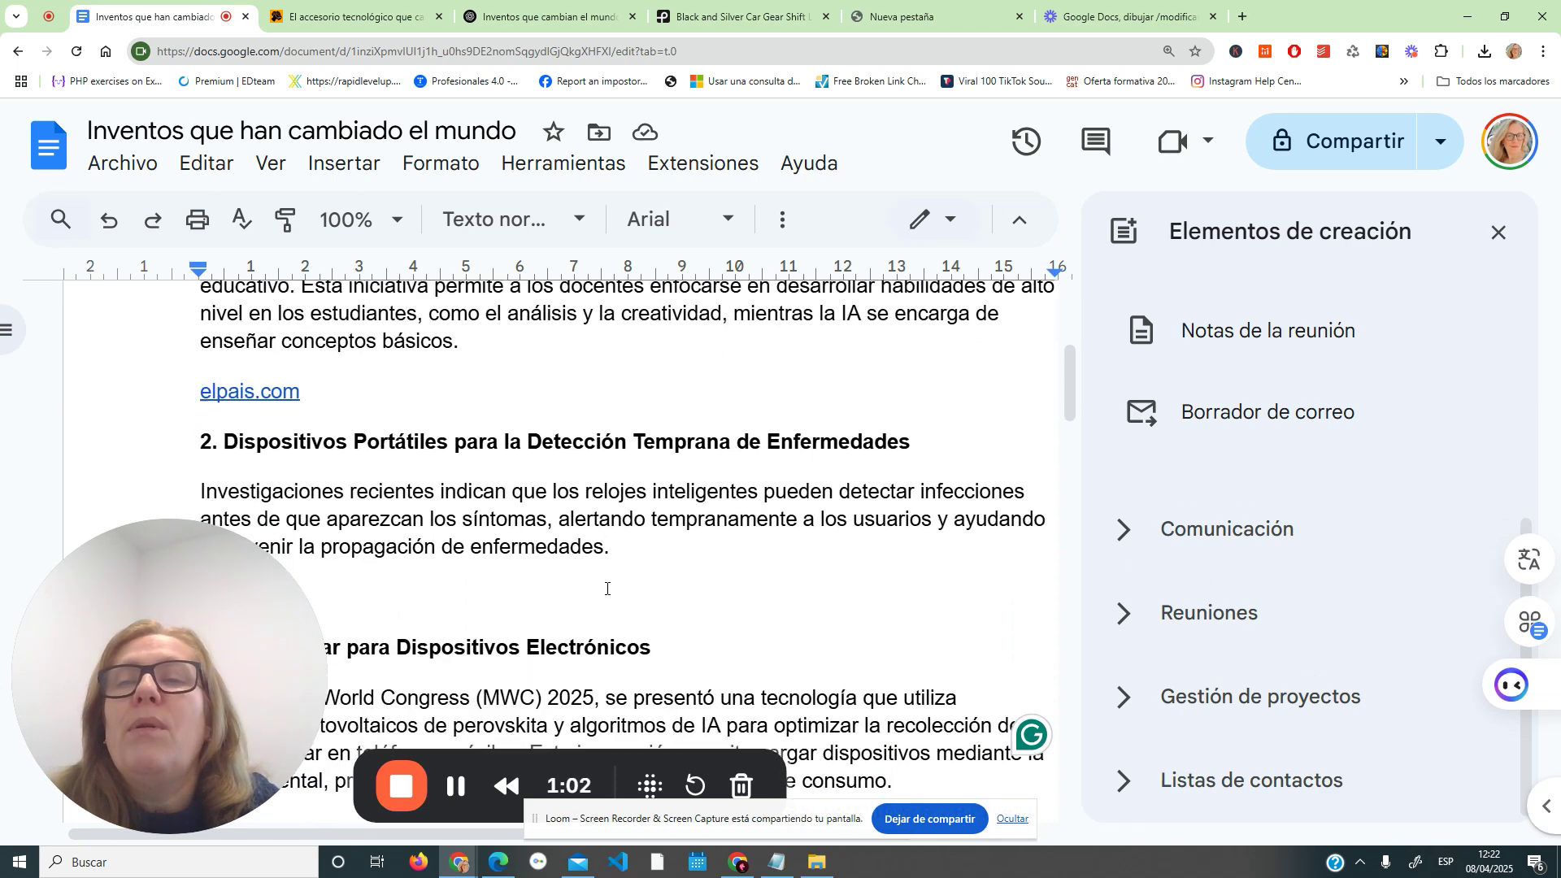
pyautogui.scroll(-1, 623, 553)
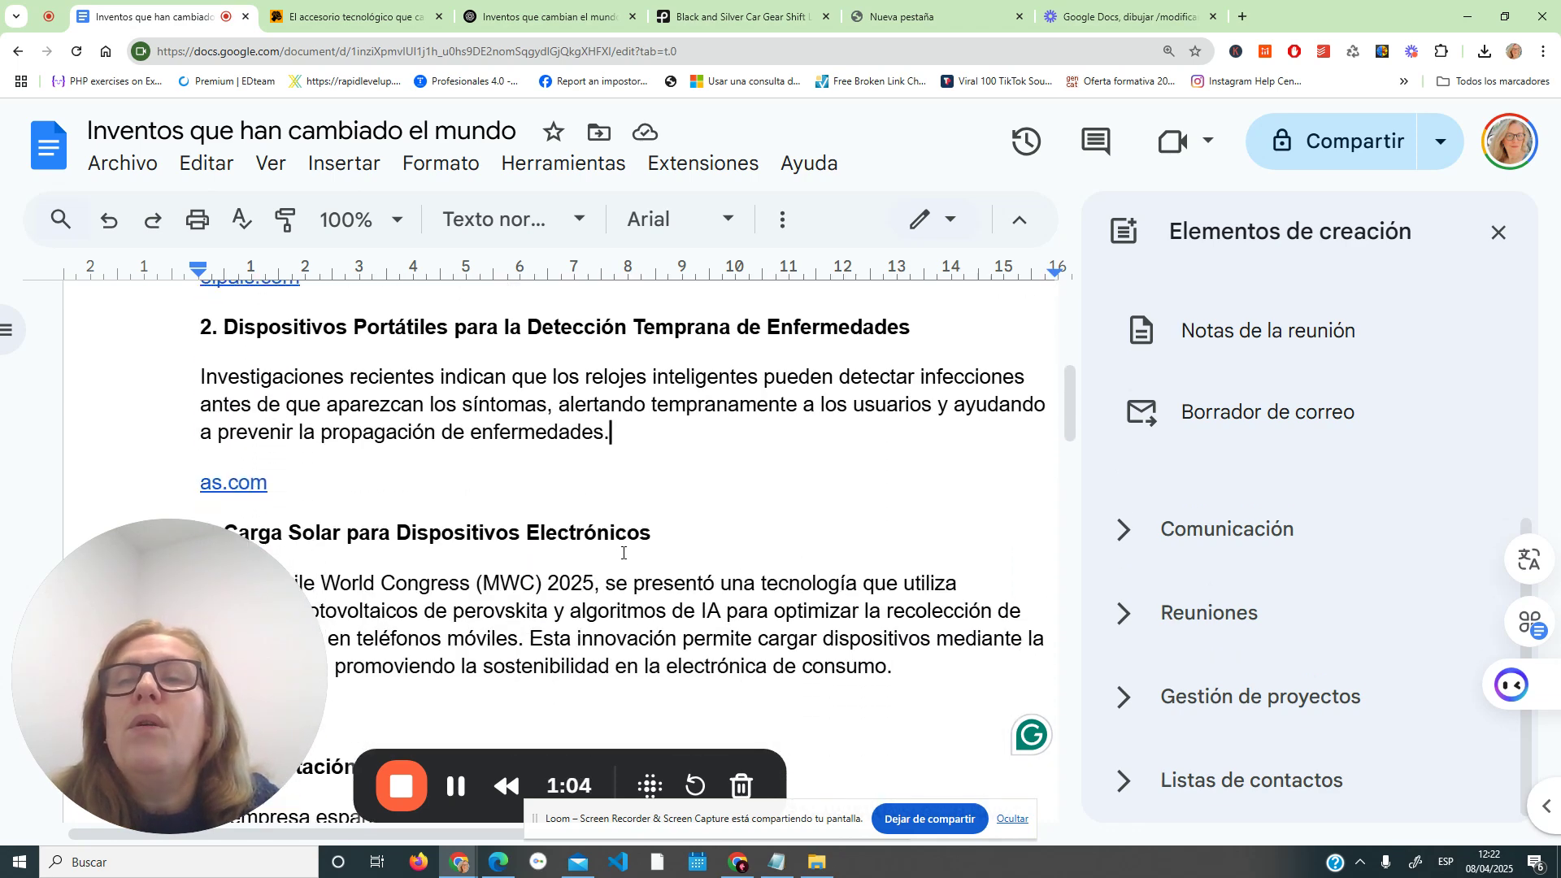
pyautogui.scroll(2, 623, 553)
pyautogui.scroll(-1, 630, 554)
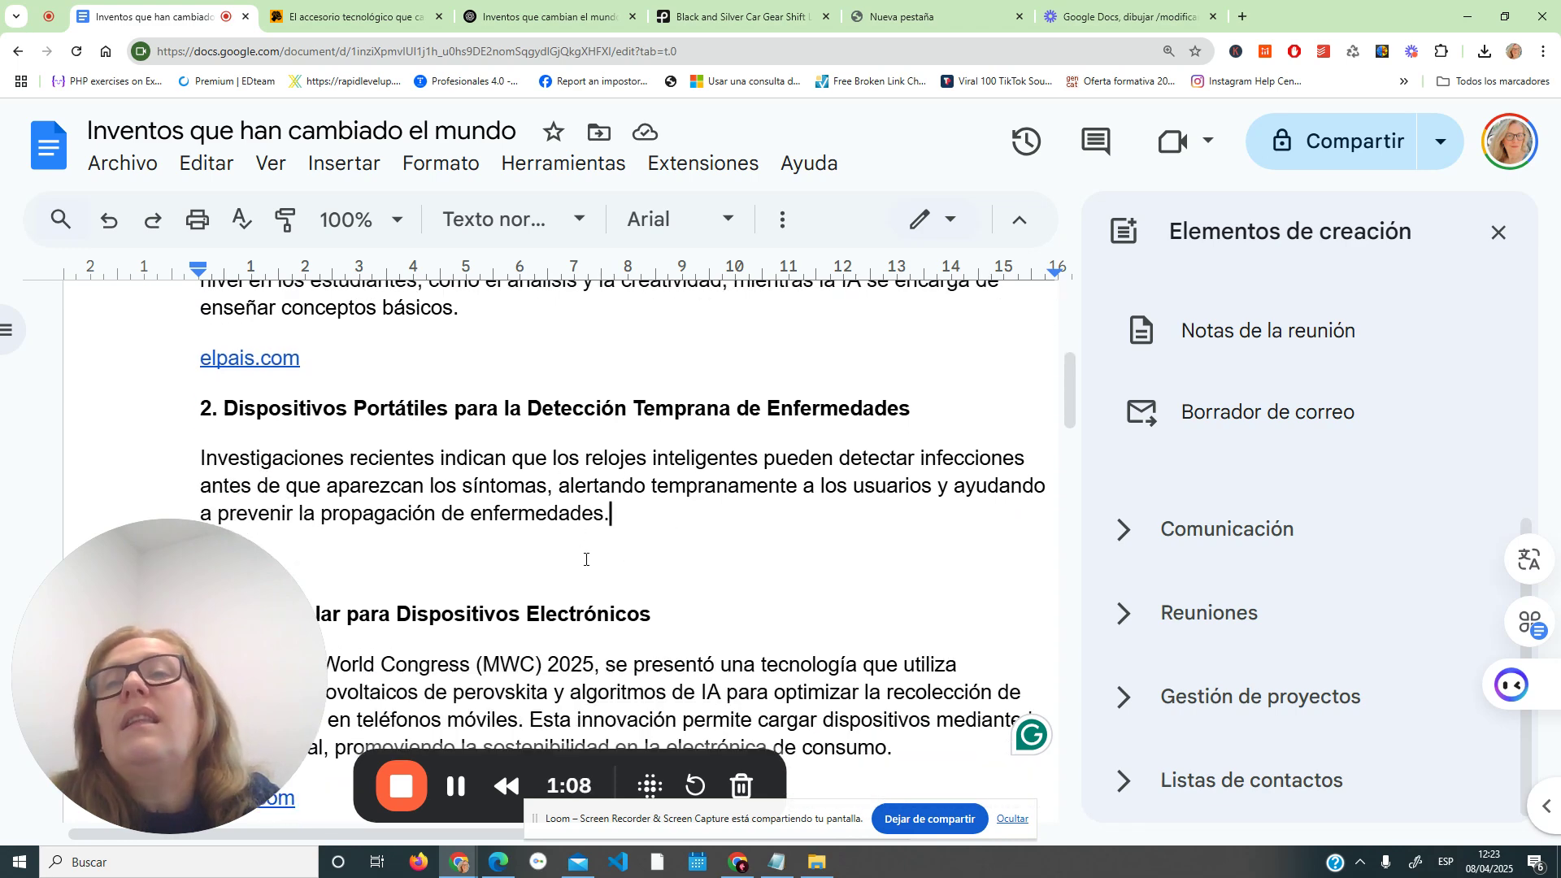
pyautogui.scroll(-1, 578, 577)
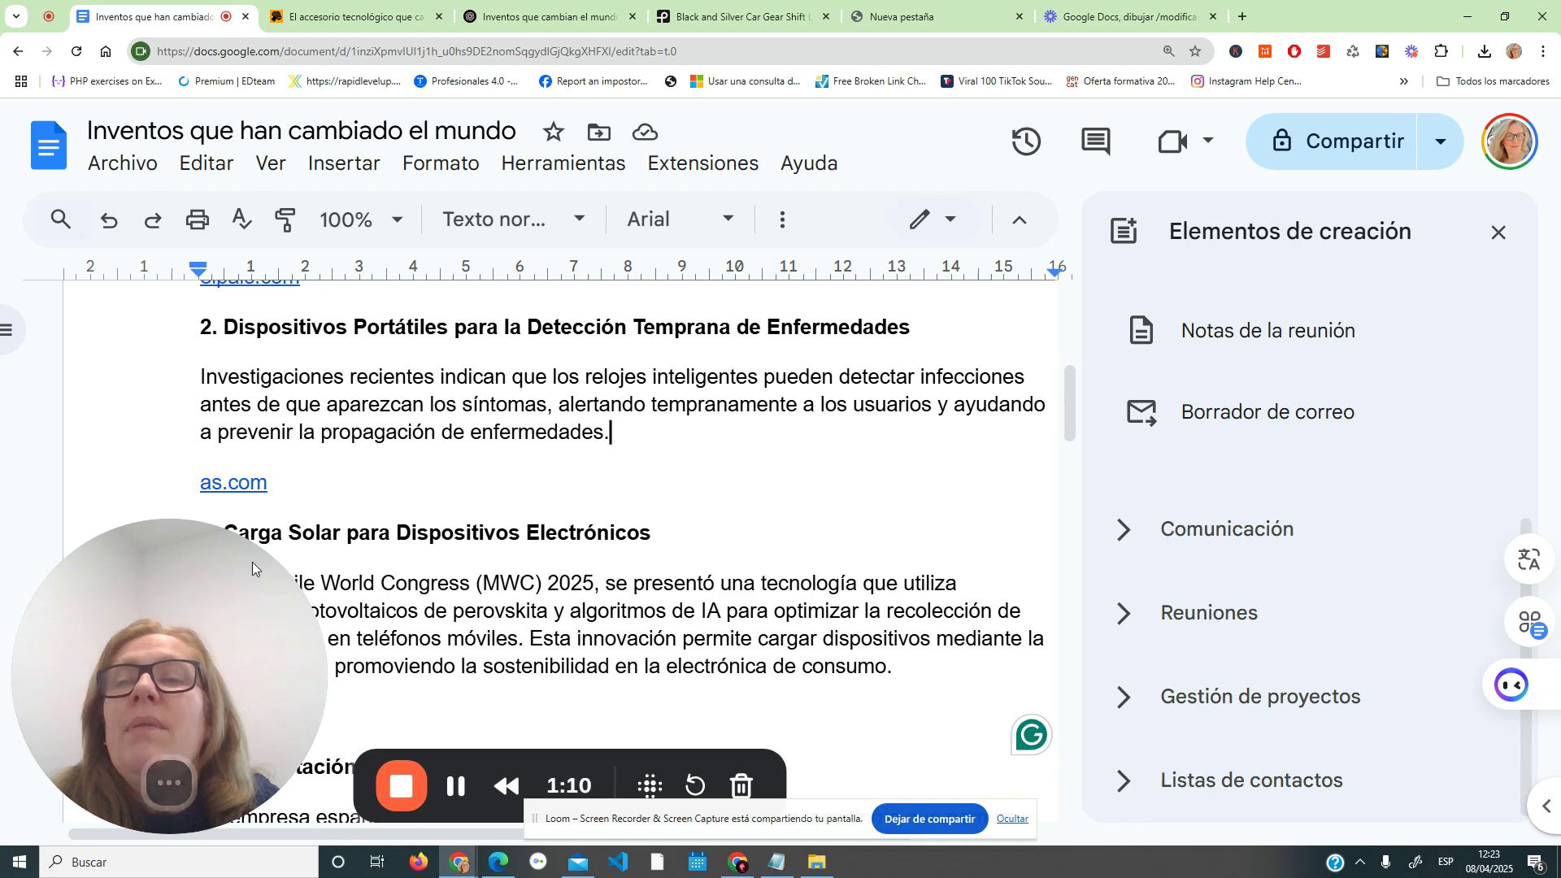
# Follow the as.com source link under section 2 and examine the article's smartwatch photos
pyautogui.rightClick(250, 488)
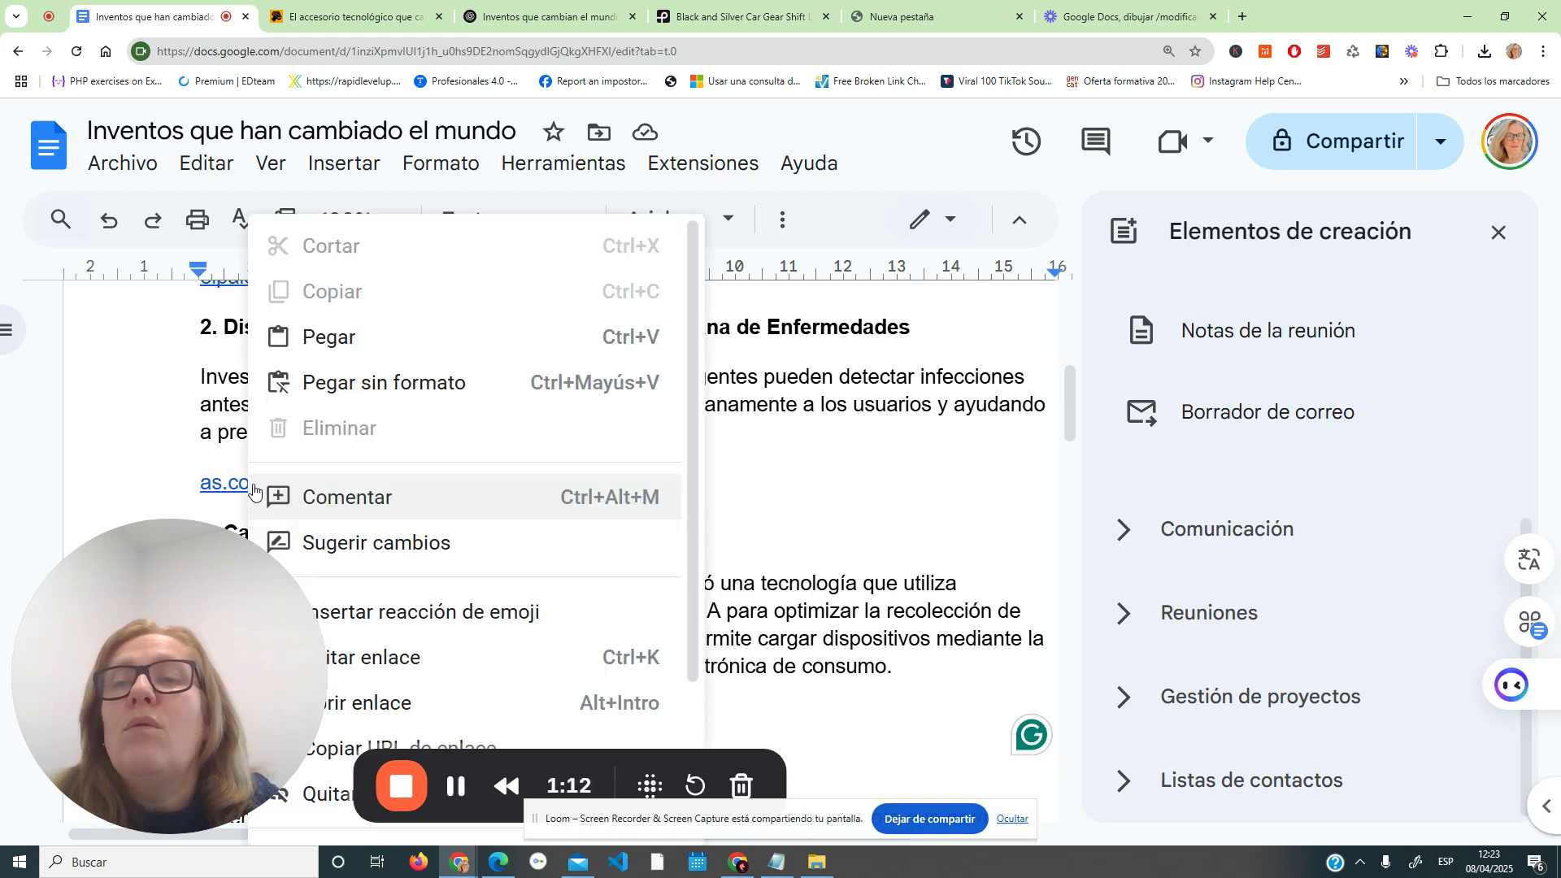
pyautogui.click(230, 479)
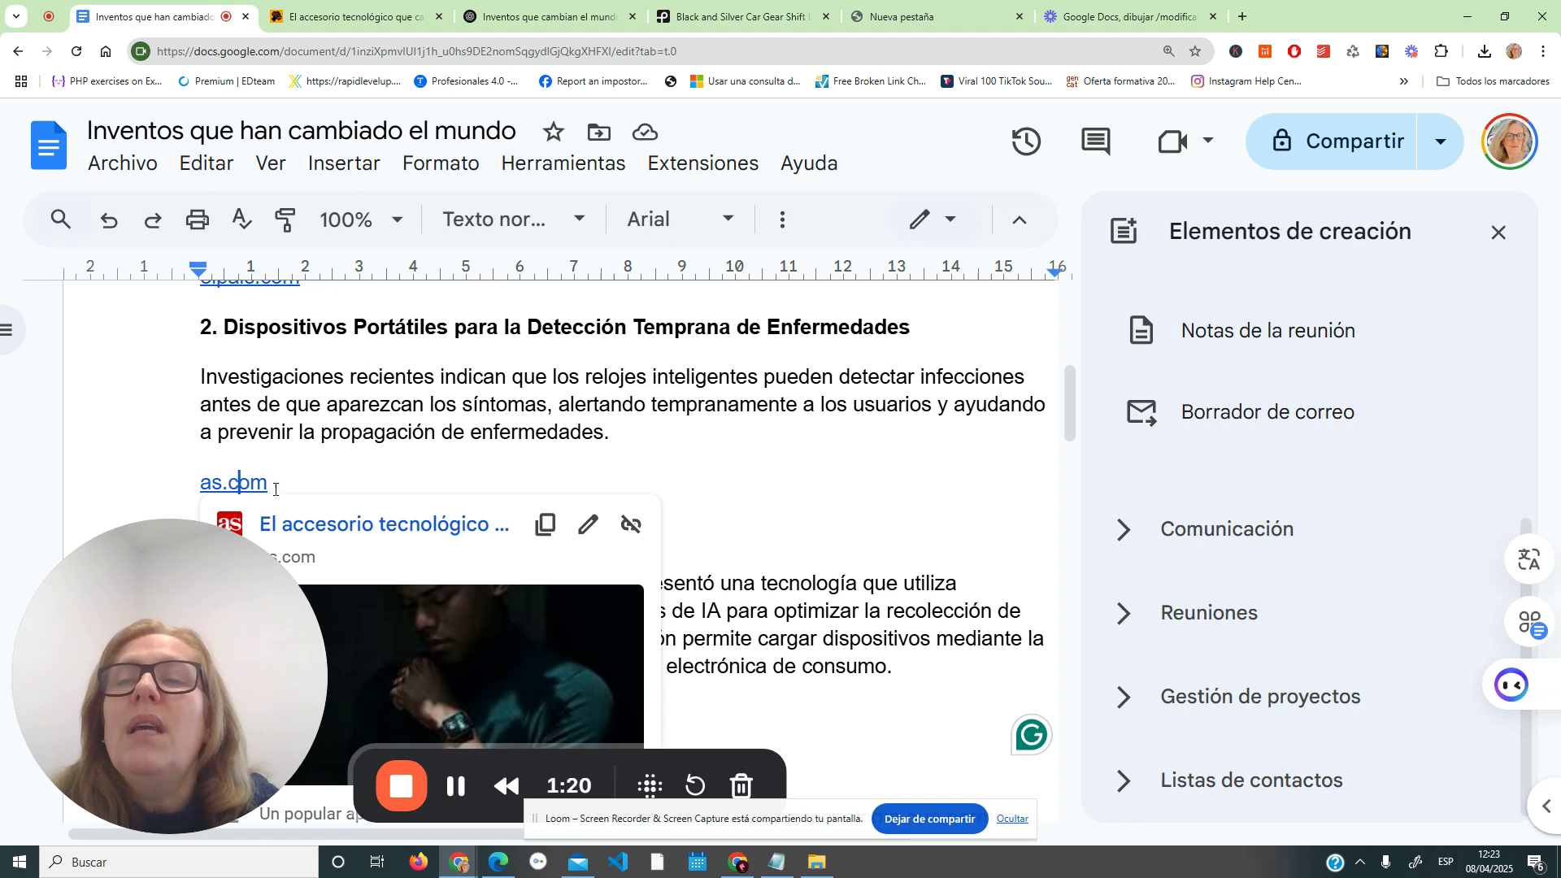
pyautogui.click(411, 524)
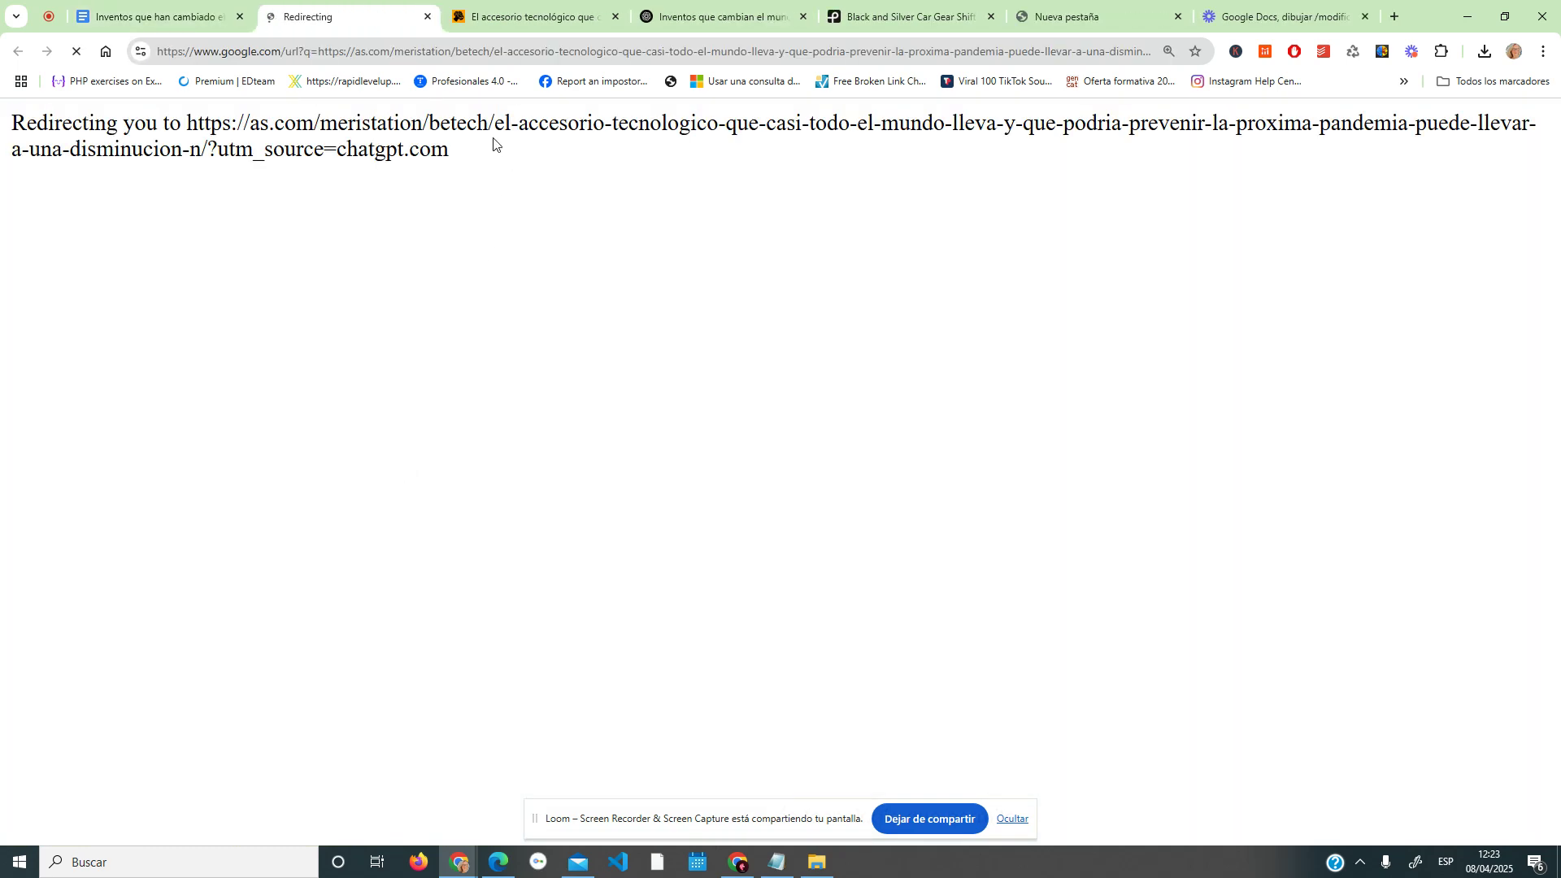
pyautogui.click(428, 17)
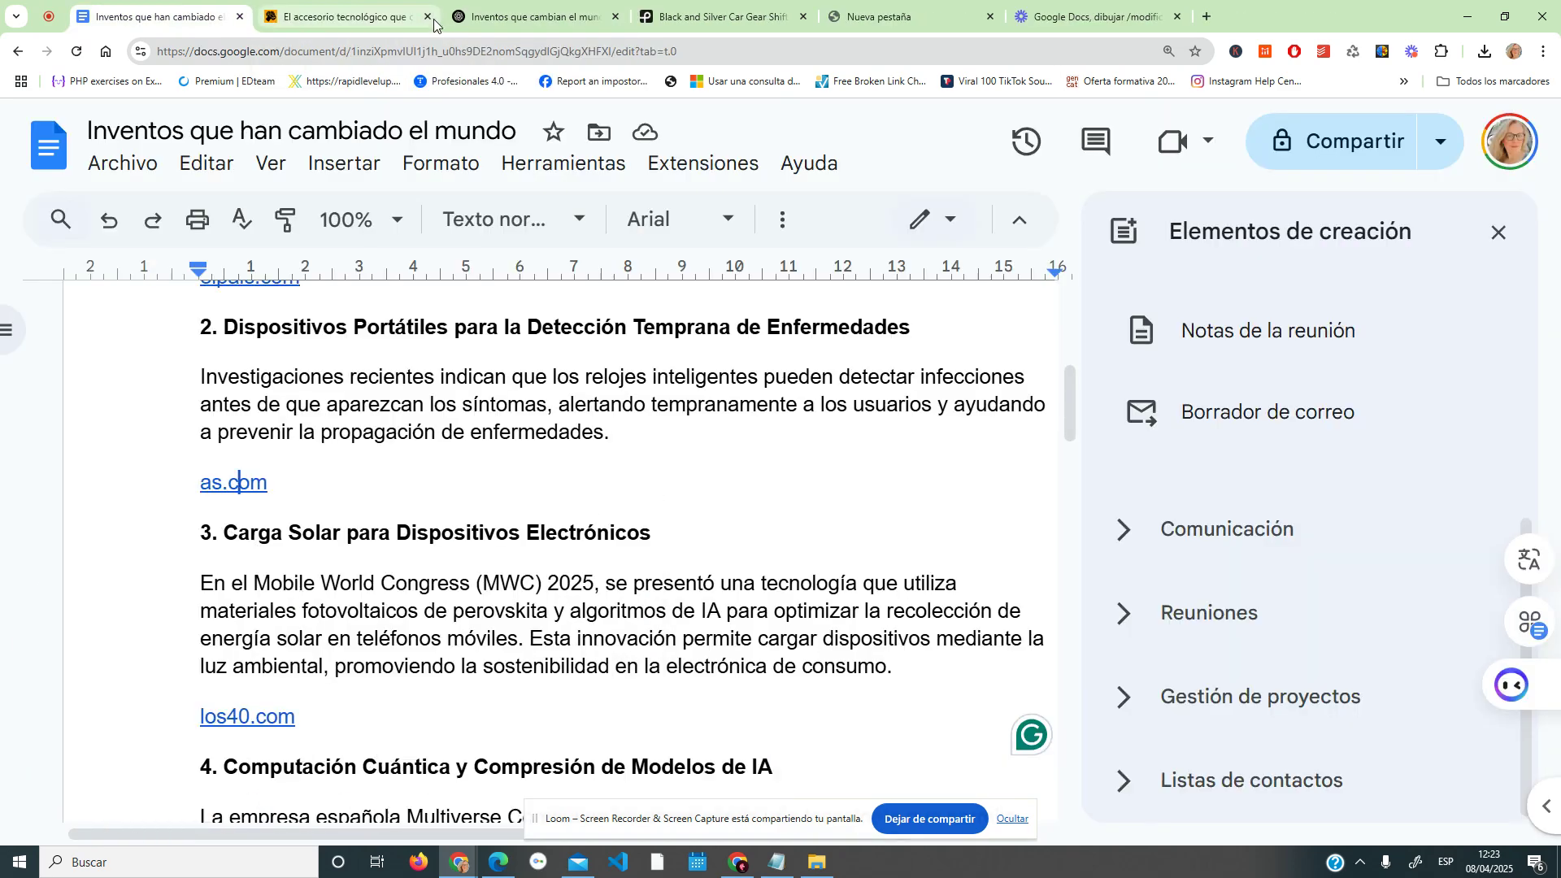
pyautogui.click(513, 18)
pyautogui.click(374, 13)
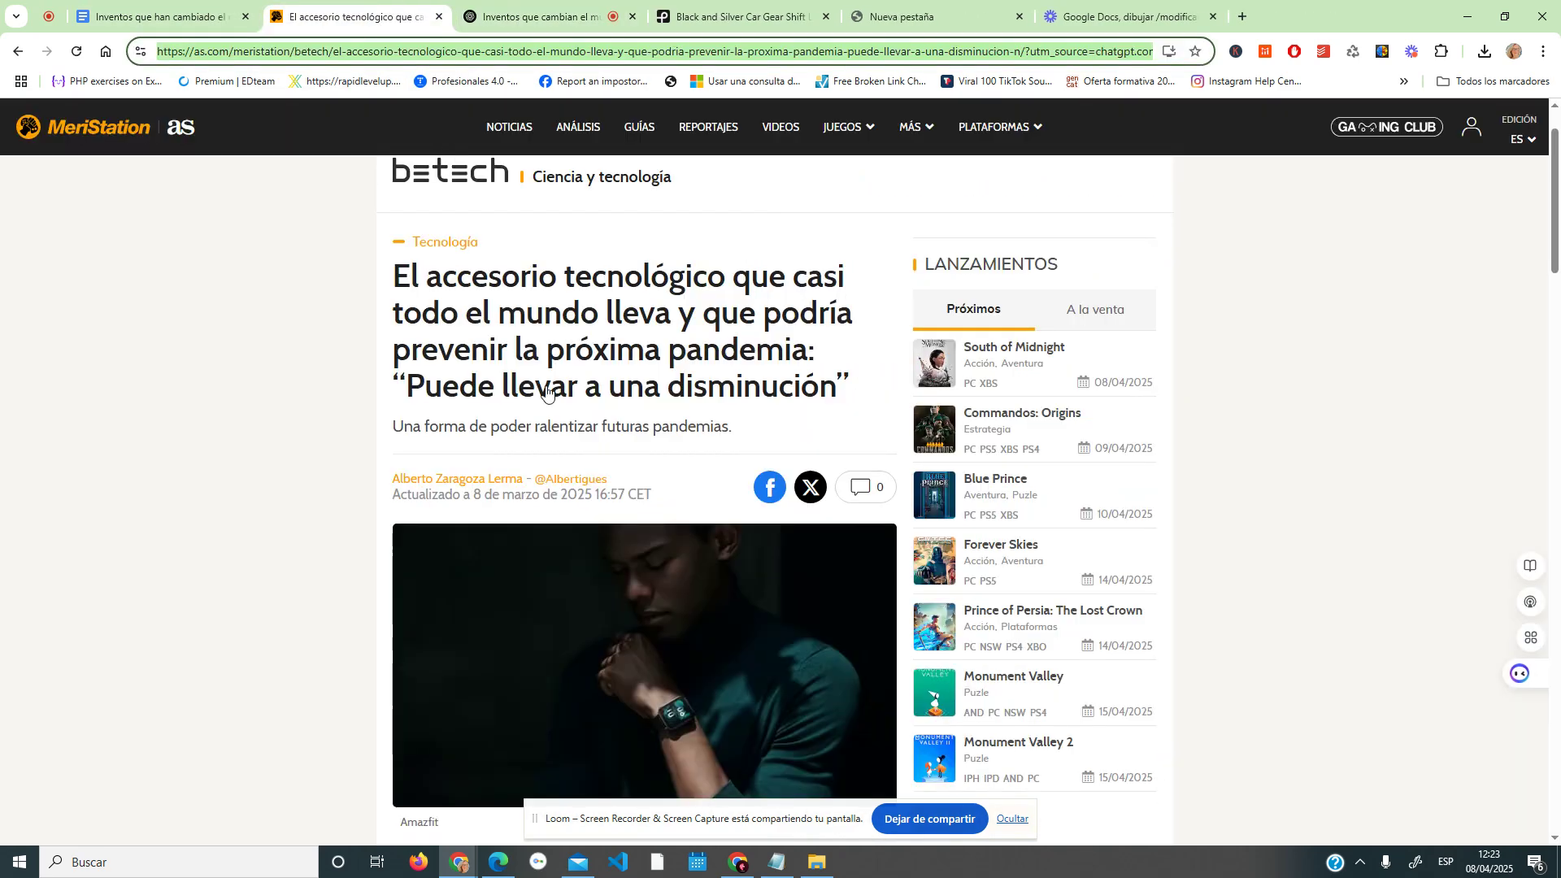
pyautogui.scroll(-1, 569, 456)
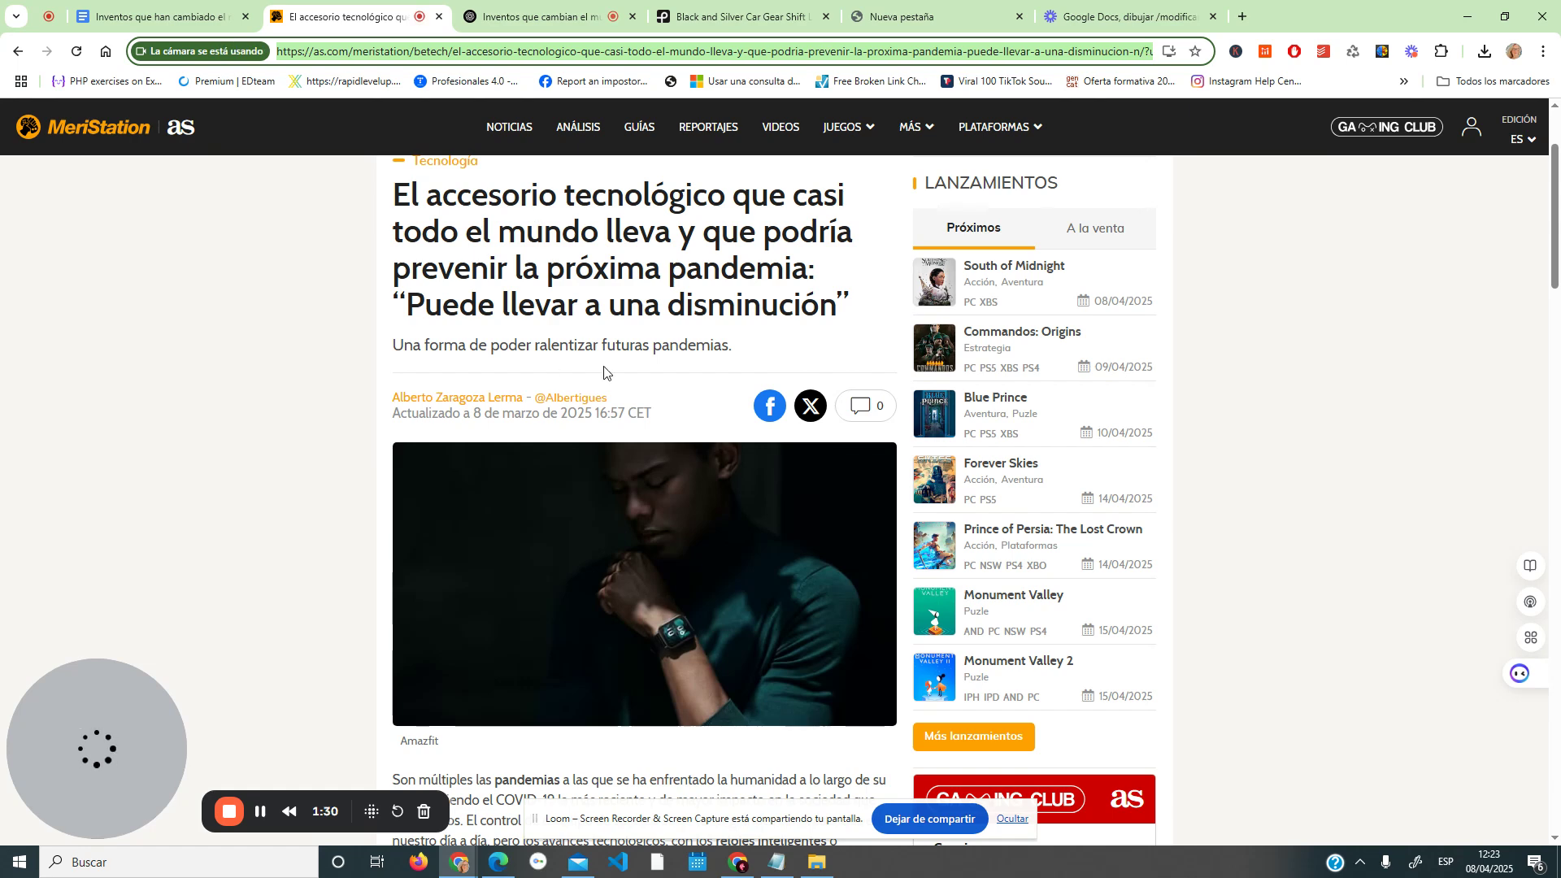
pyautogui.scroll(-7, 722, 421)
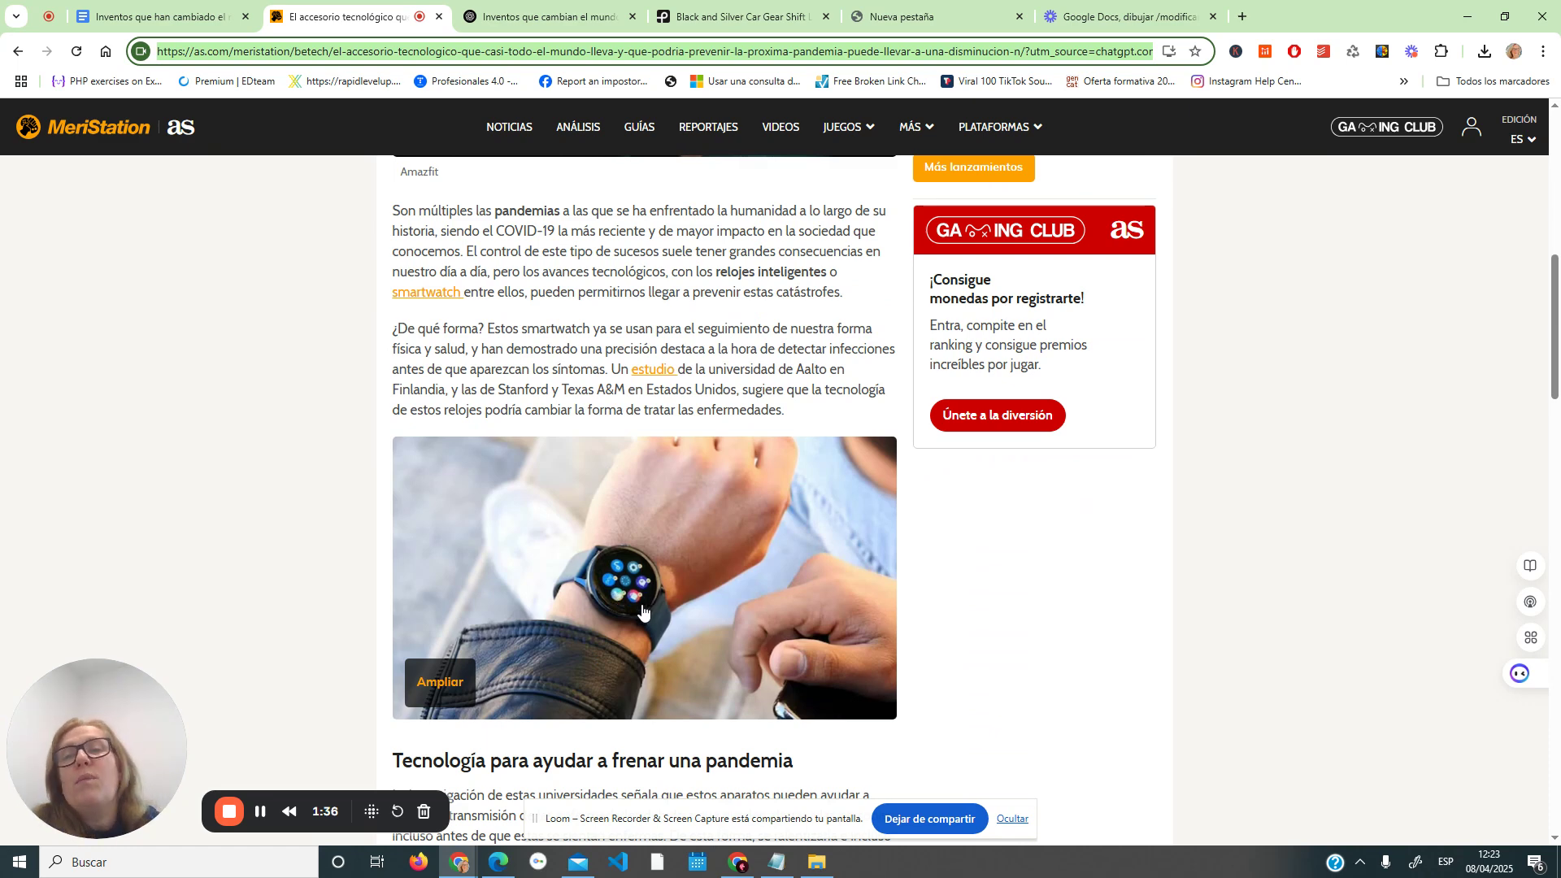
pyautogui.scroll(3, 582, 631)
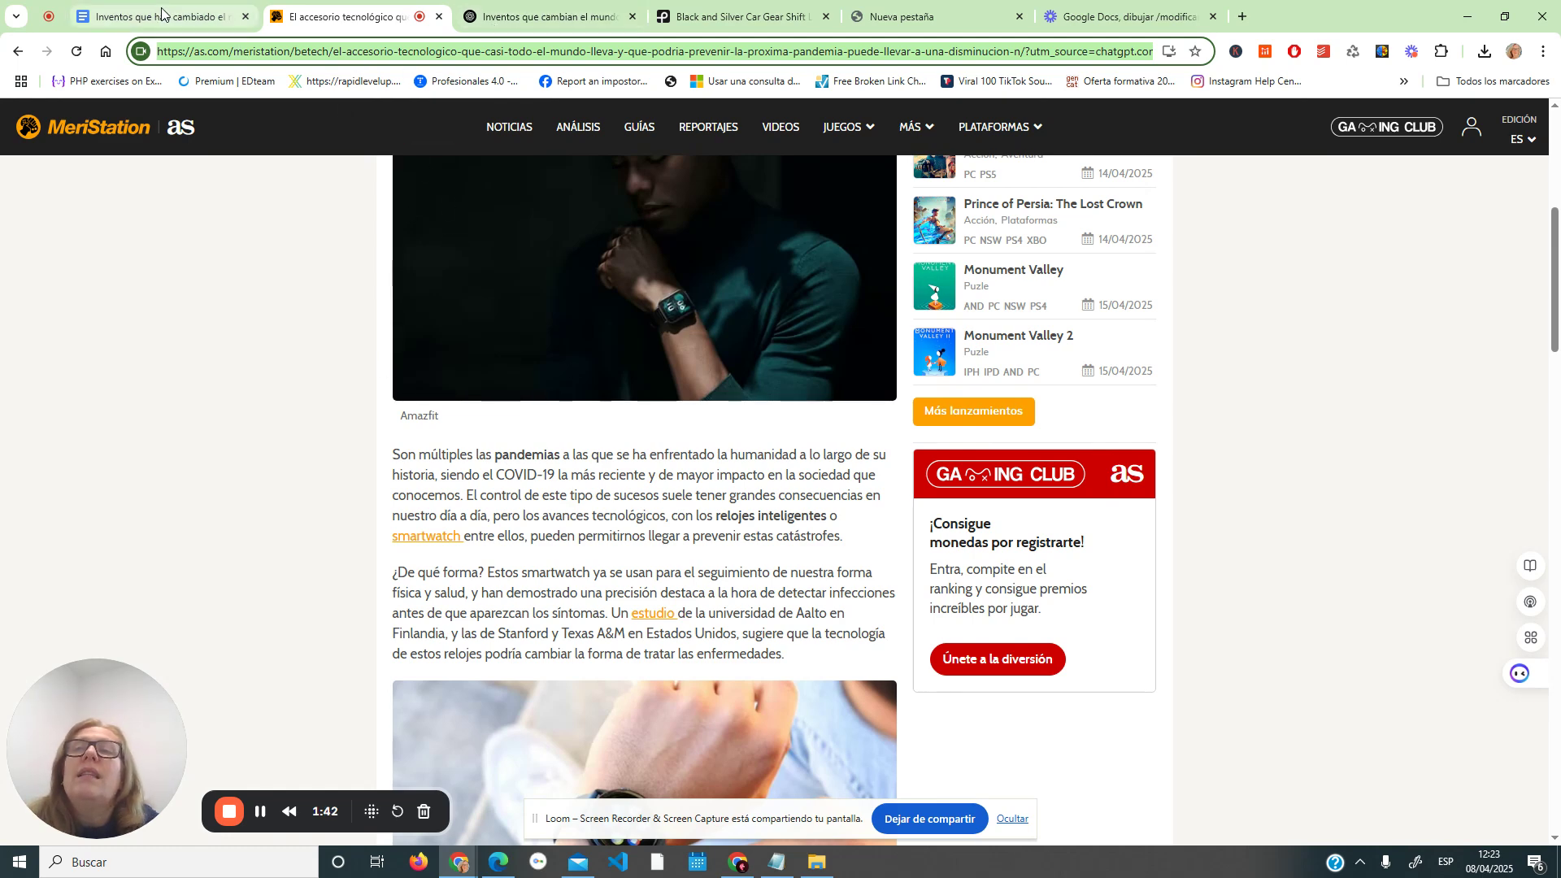
# Return to the document and add two blank lines below the as.com link in section 2
pyautogui.click(234, 18)
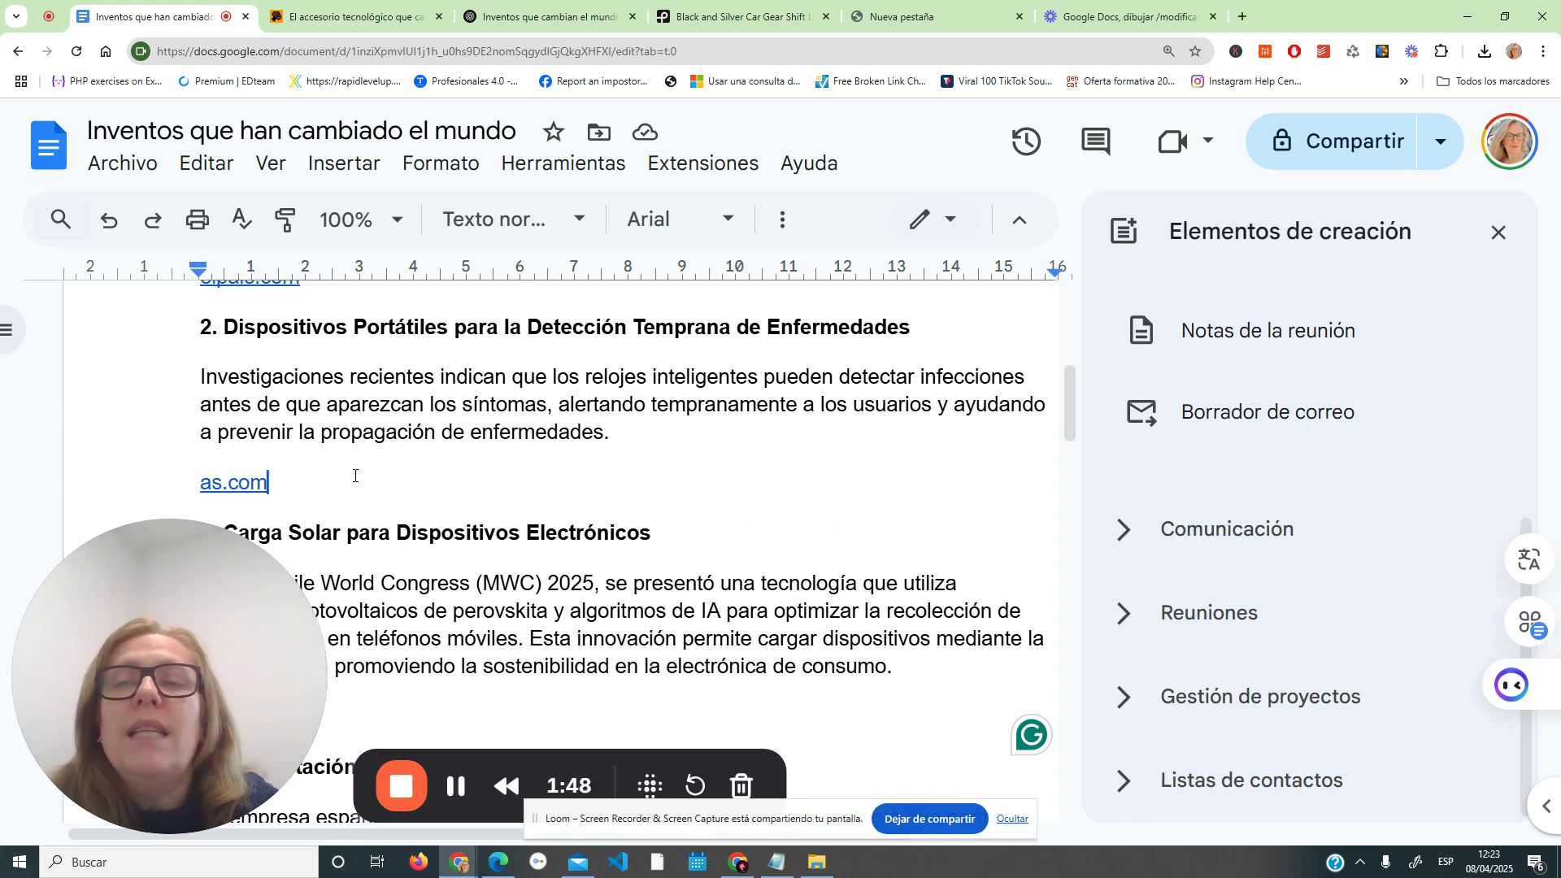
pyautogui.press('Return')
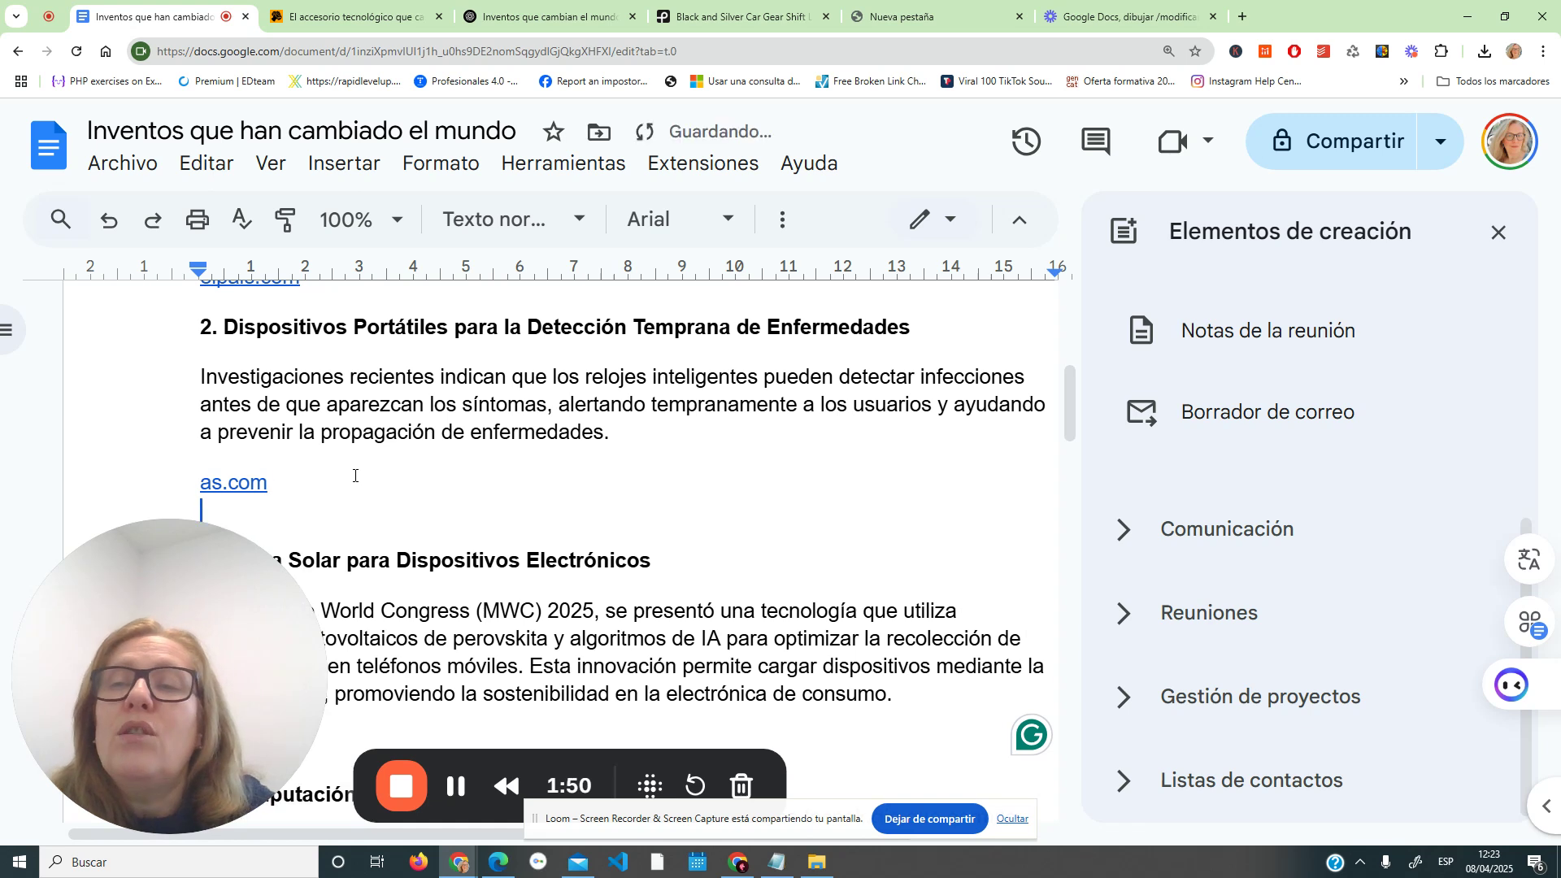
pyautogui.press('Return')
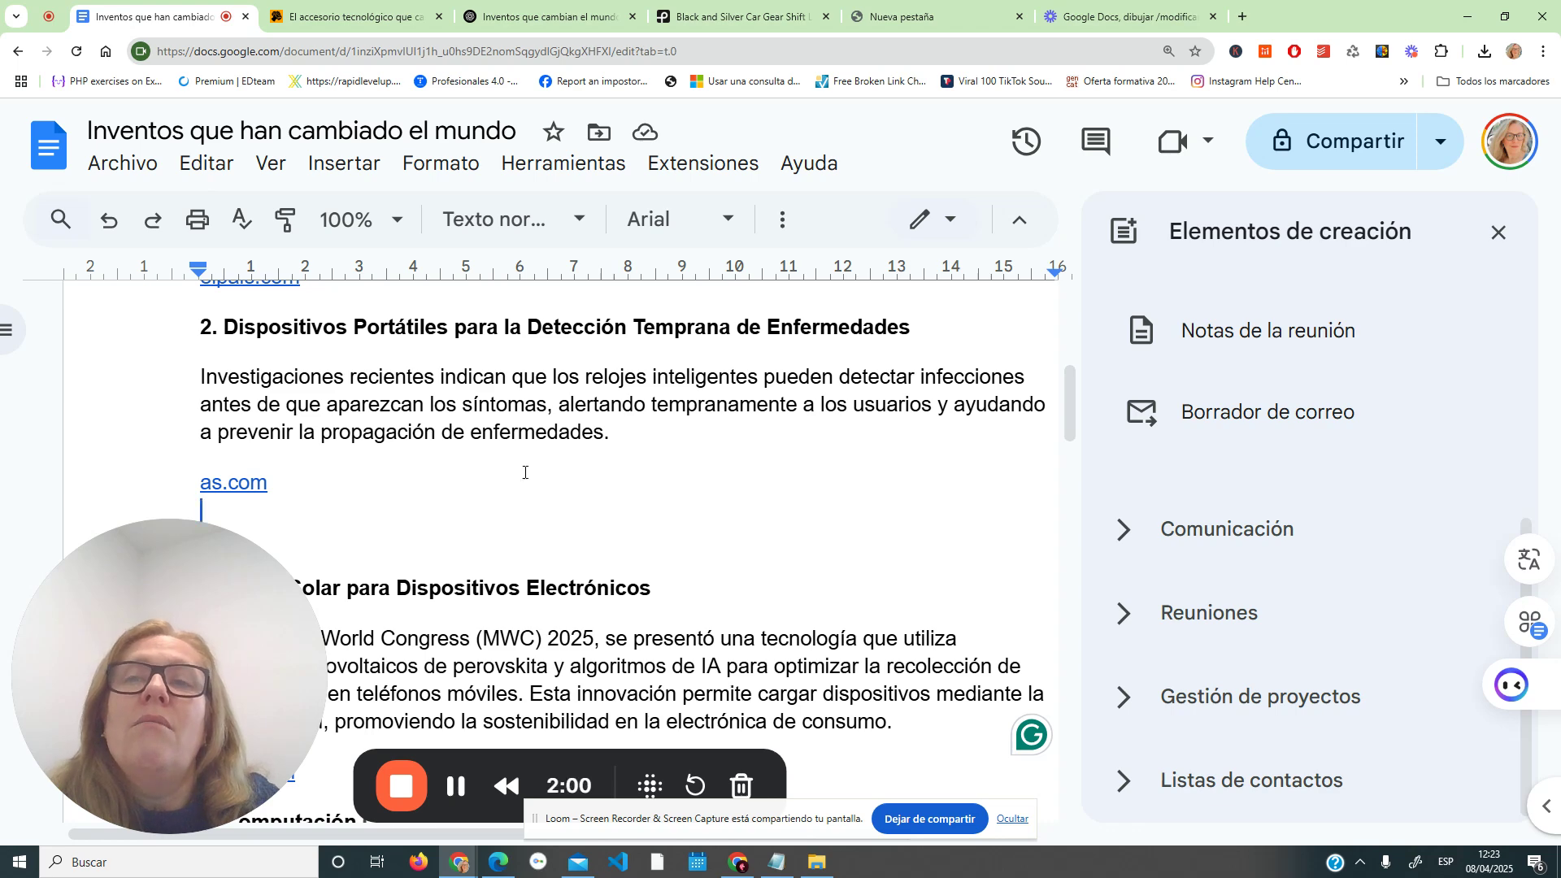
# Start a new drawing below the as.com link and choose to insert an image into it by URL
pyautogui.click(345, 167)
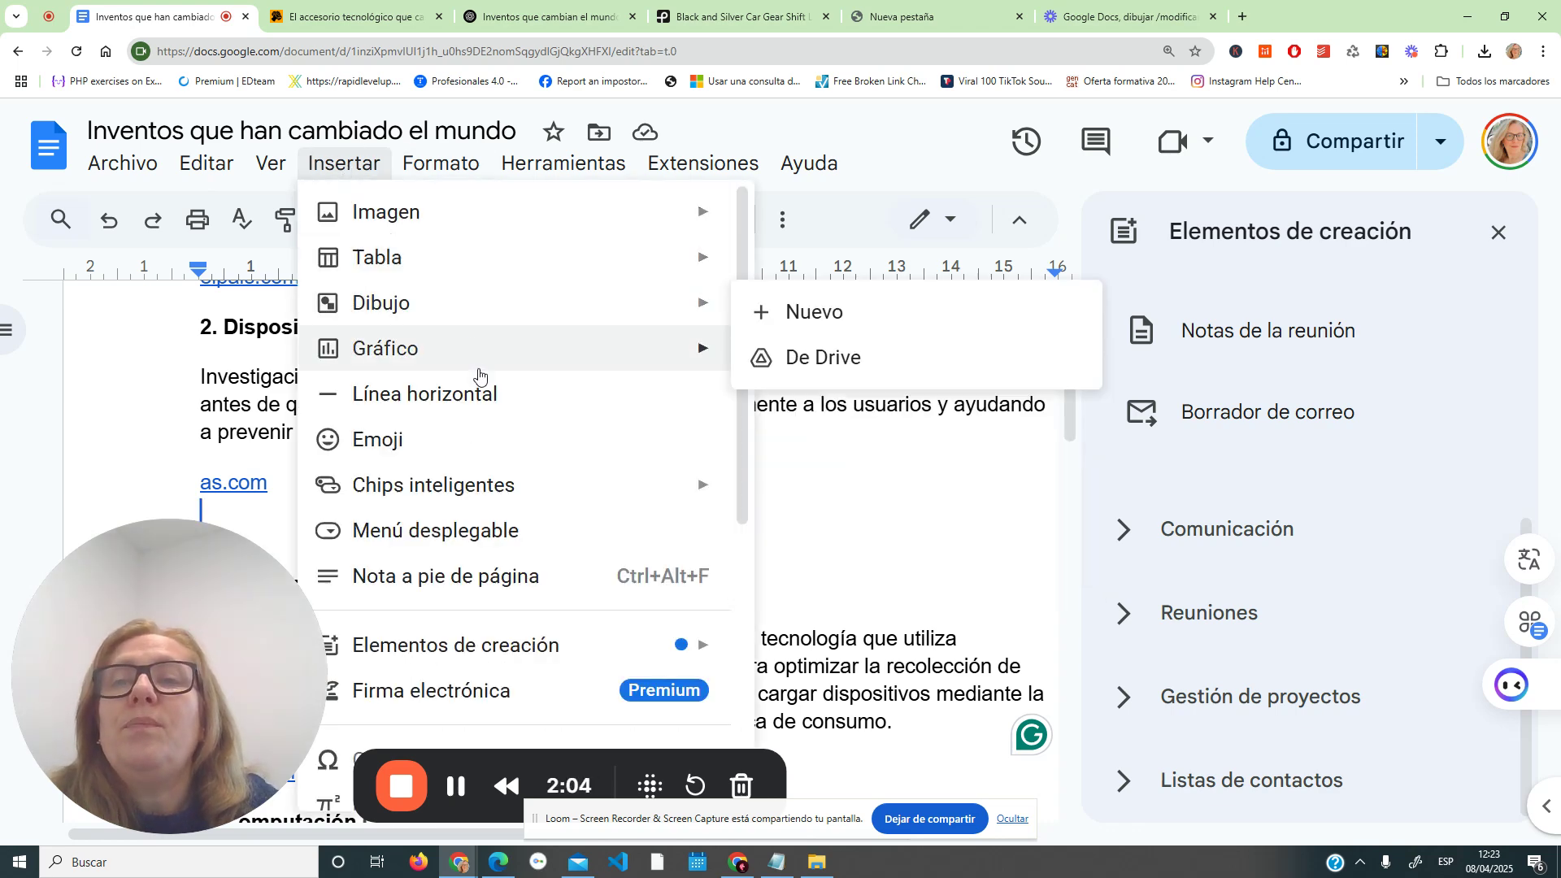
pyautogui.moveTo(511, 305)
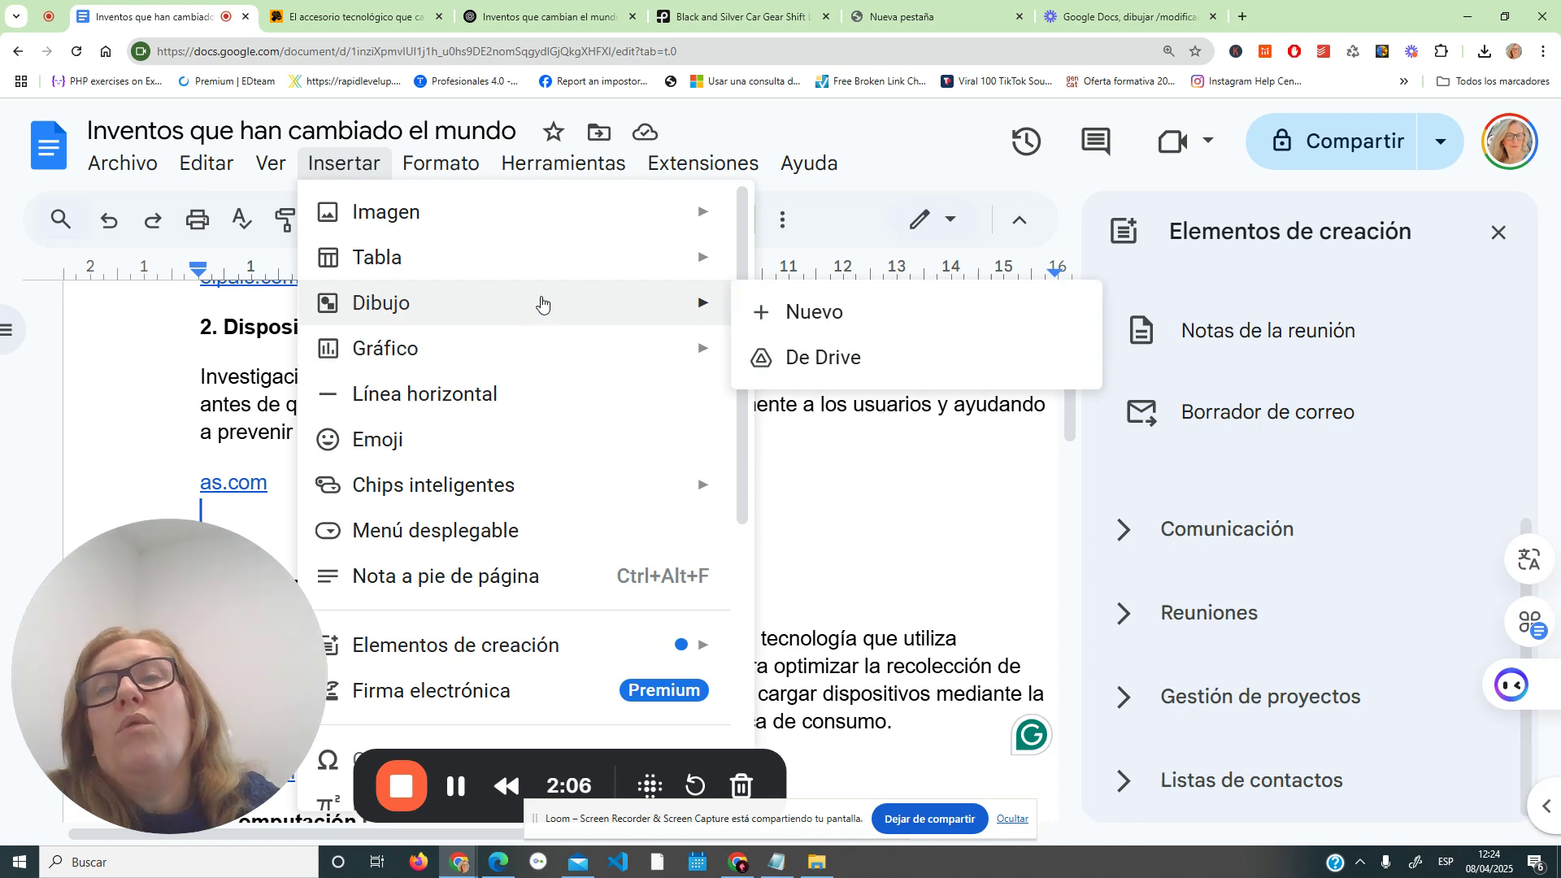
pyautogui.click(805, 314)
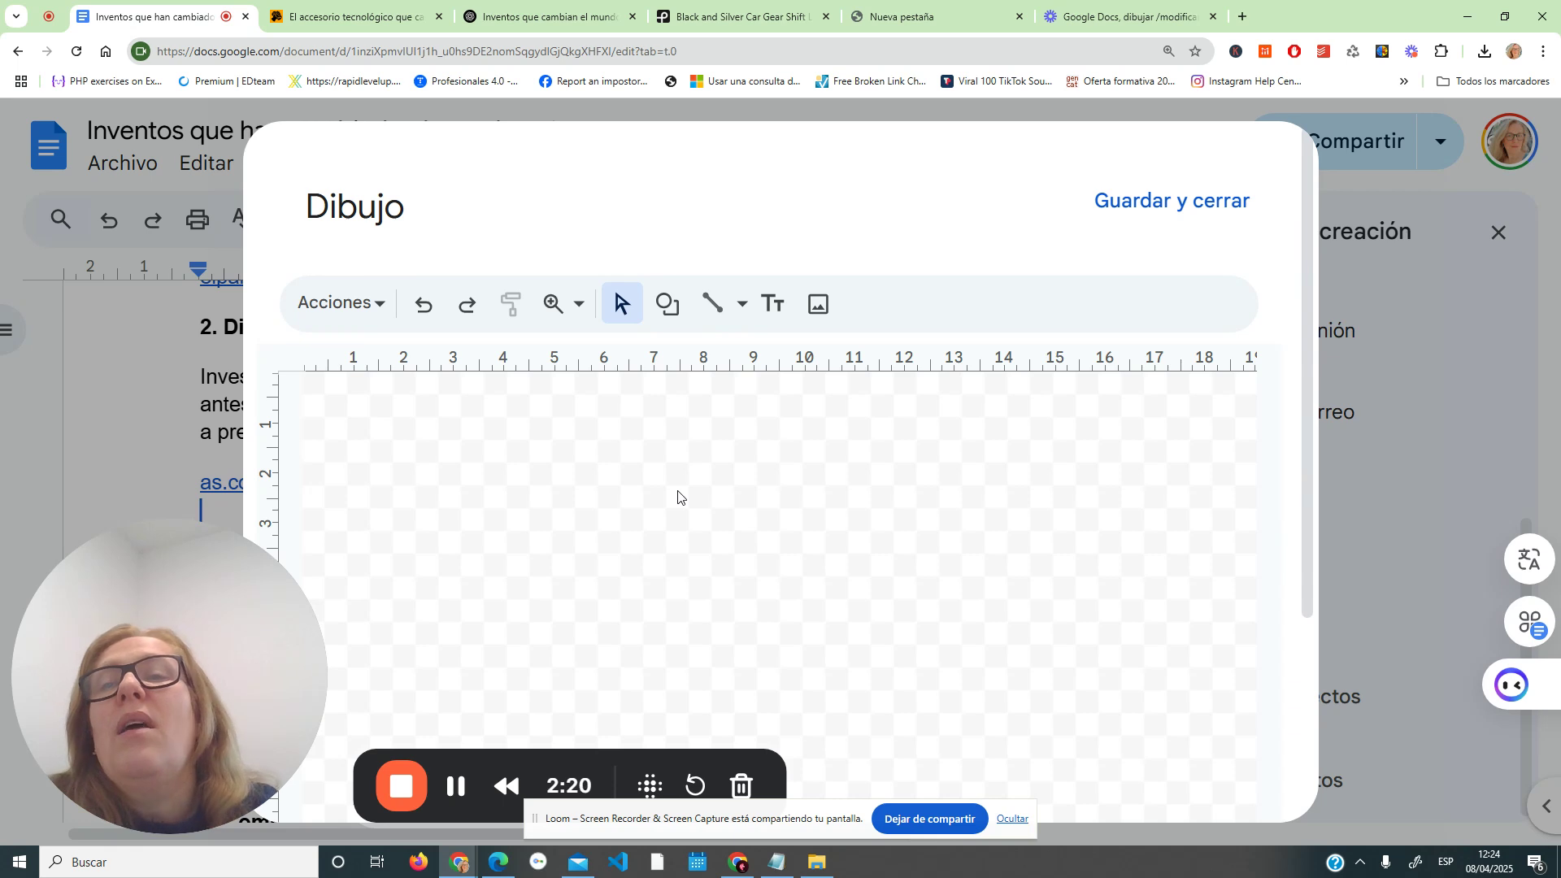
pyautogui.click(817, 303)
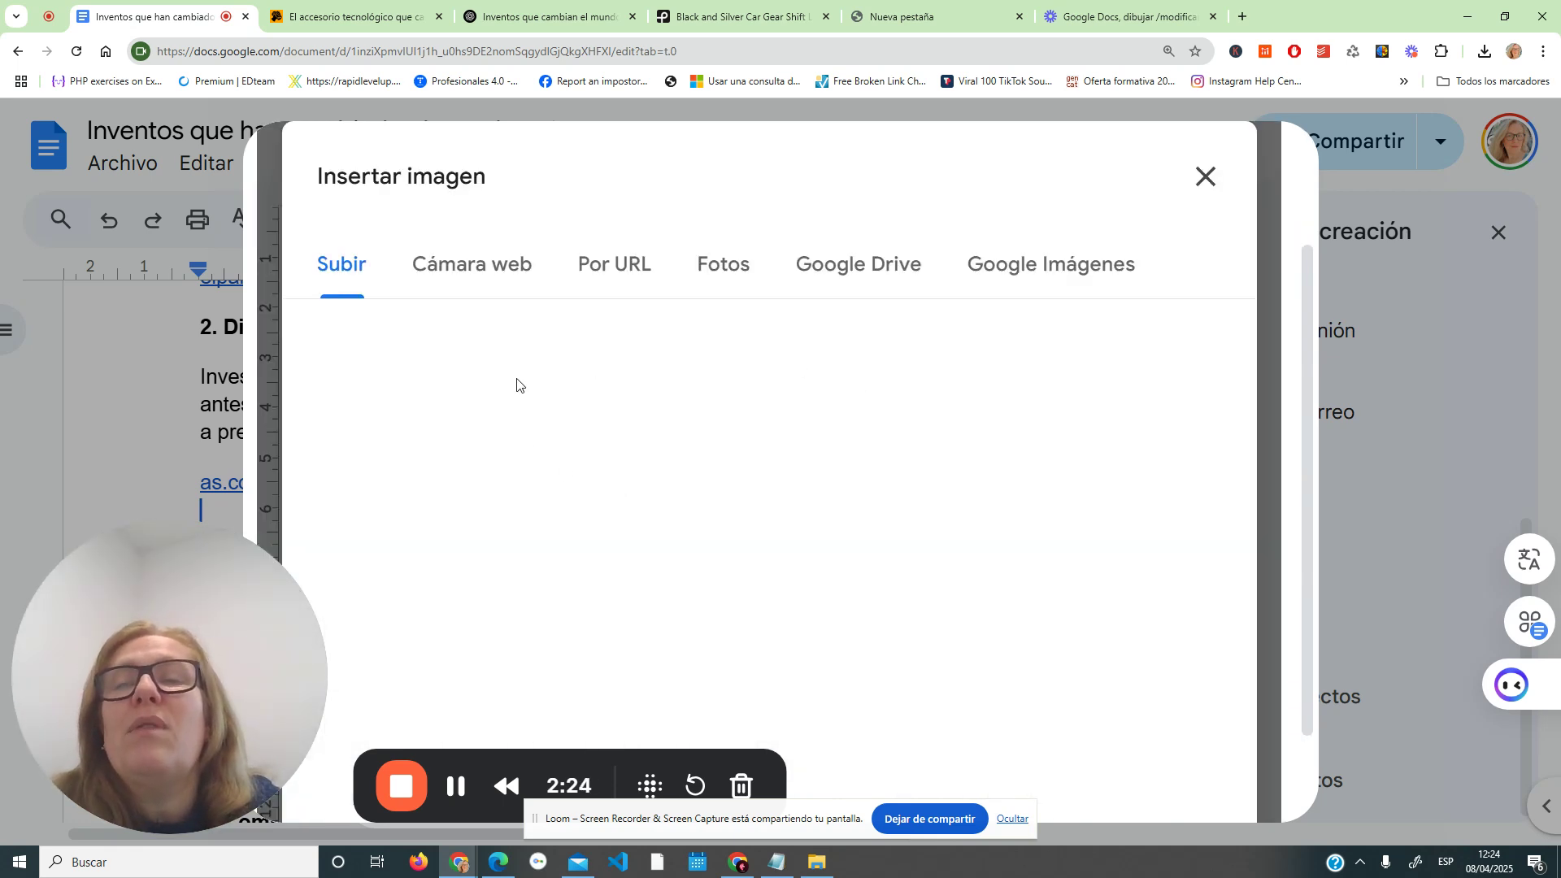
pyautogui.click(593, 261)
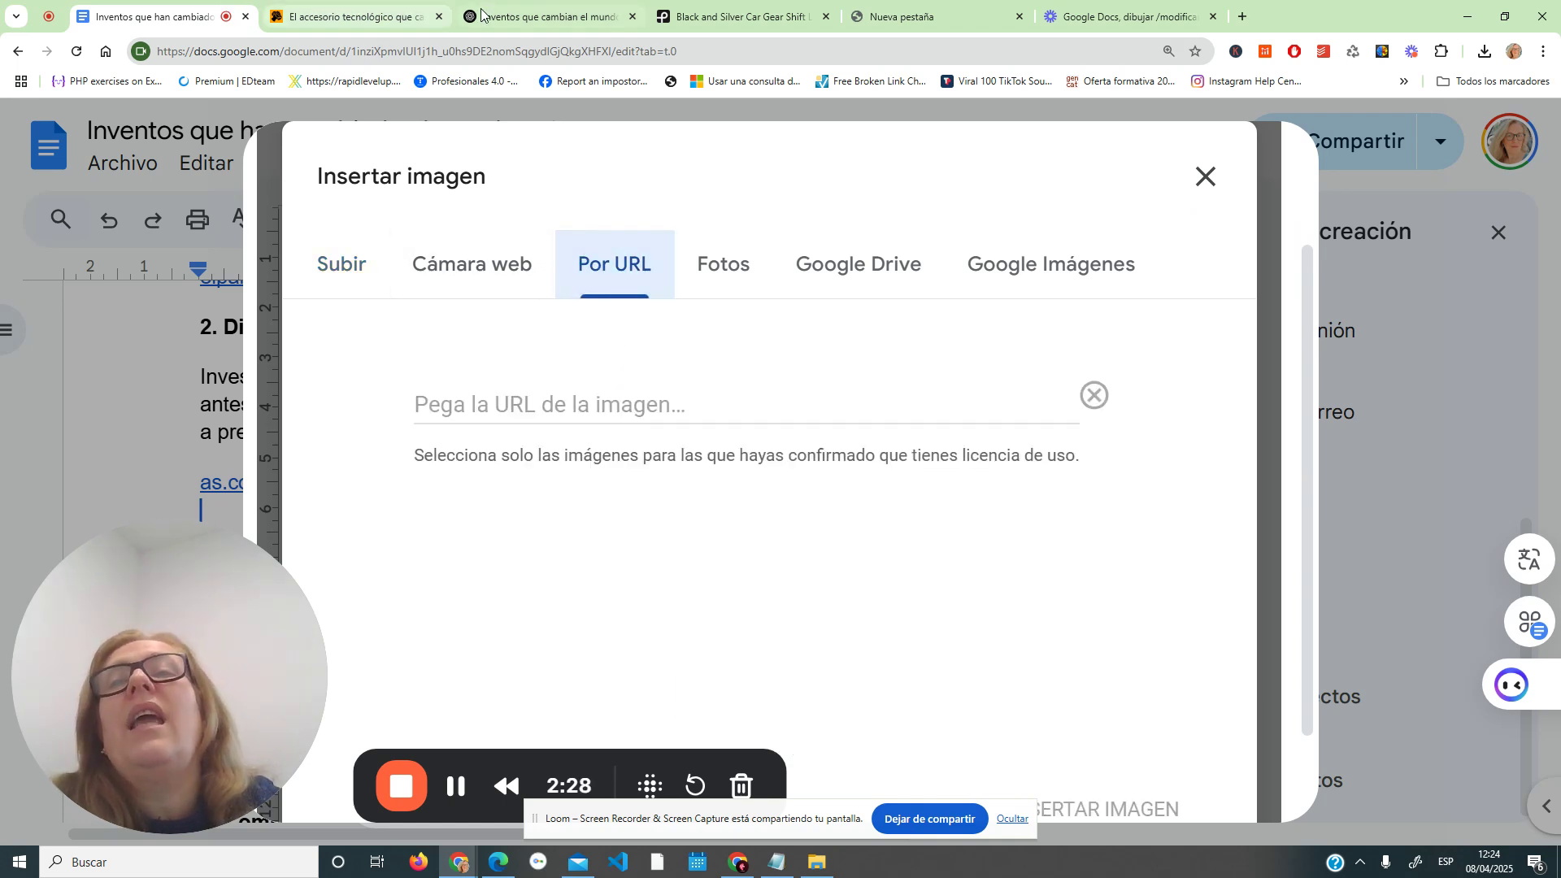
# Try to insert an image into the drawing using the web address of the as.com article page
pyautogui.click(366, 16)
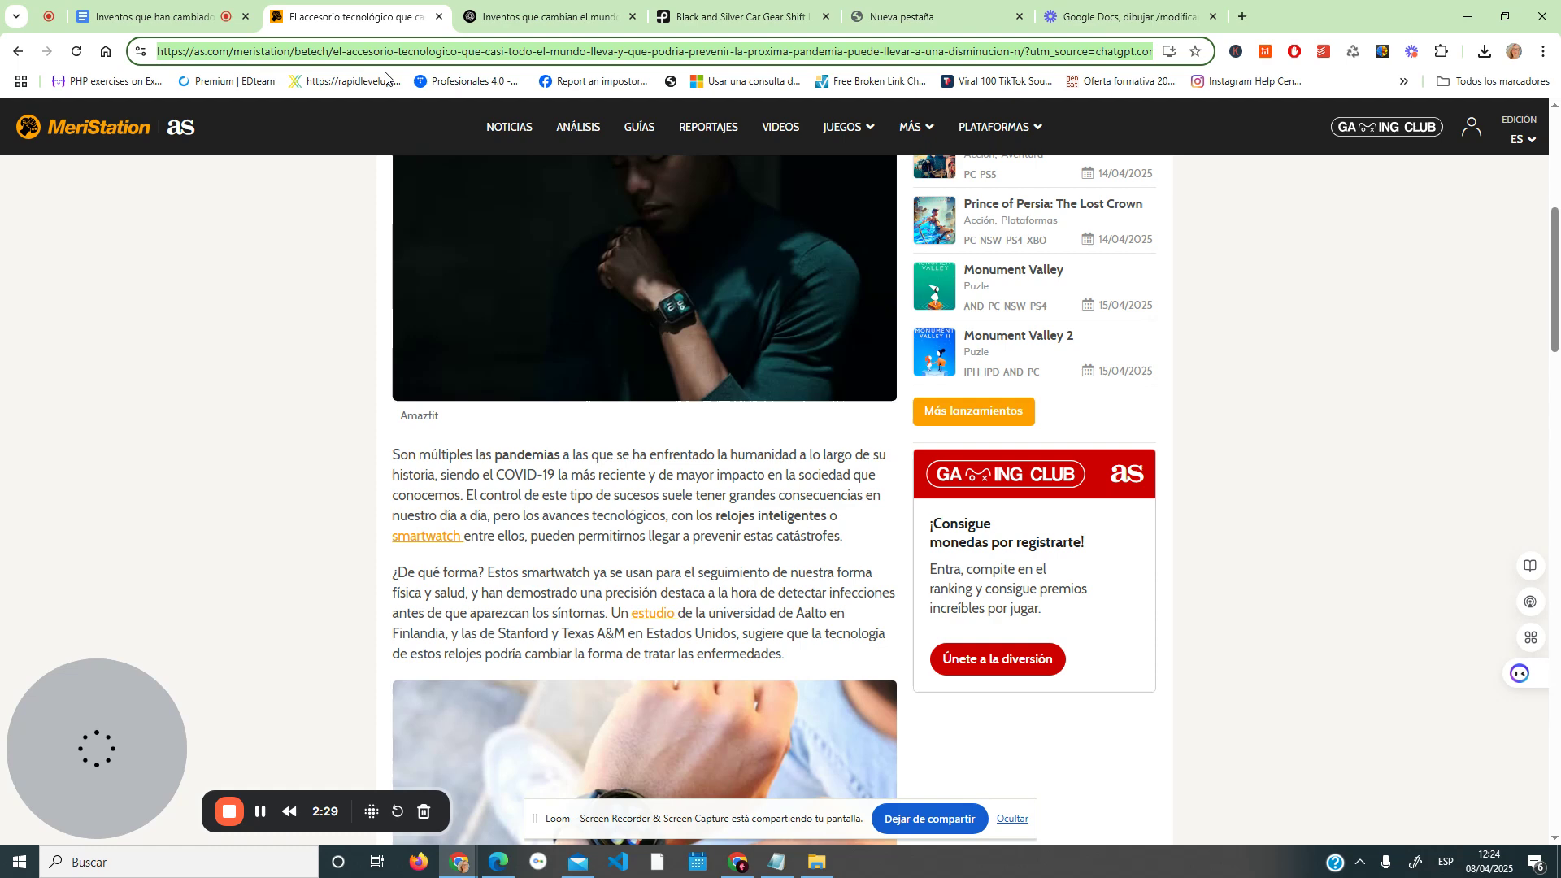
pyautogui.rightClick(299, 55)
pyautogui.click(349, 203)
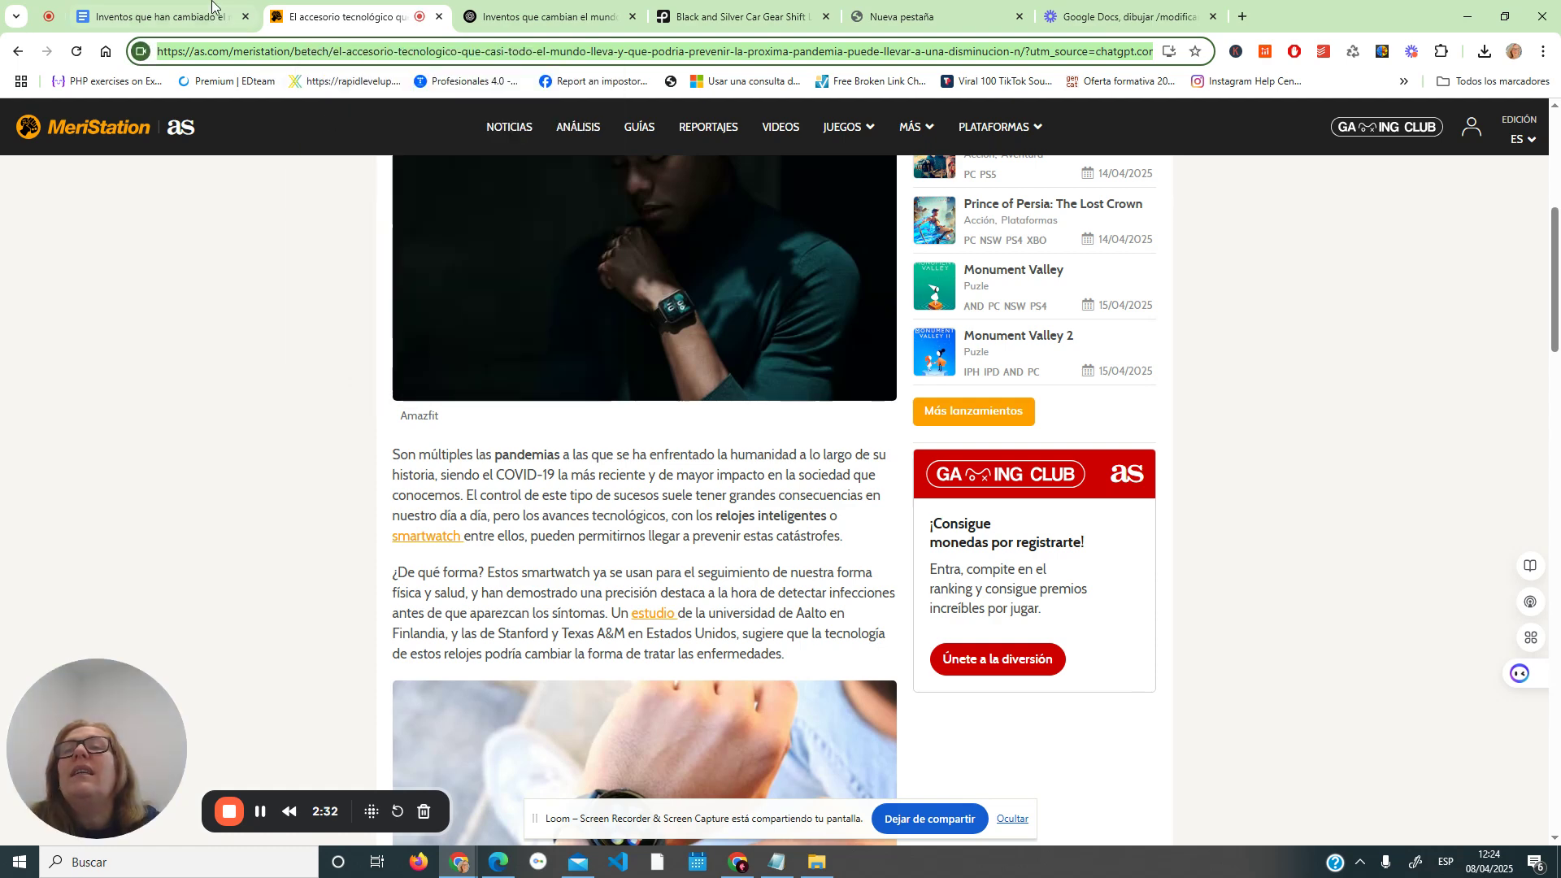
pyautogui.click(167, 15)
pyautogui.rightClick(755, 404)
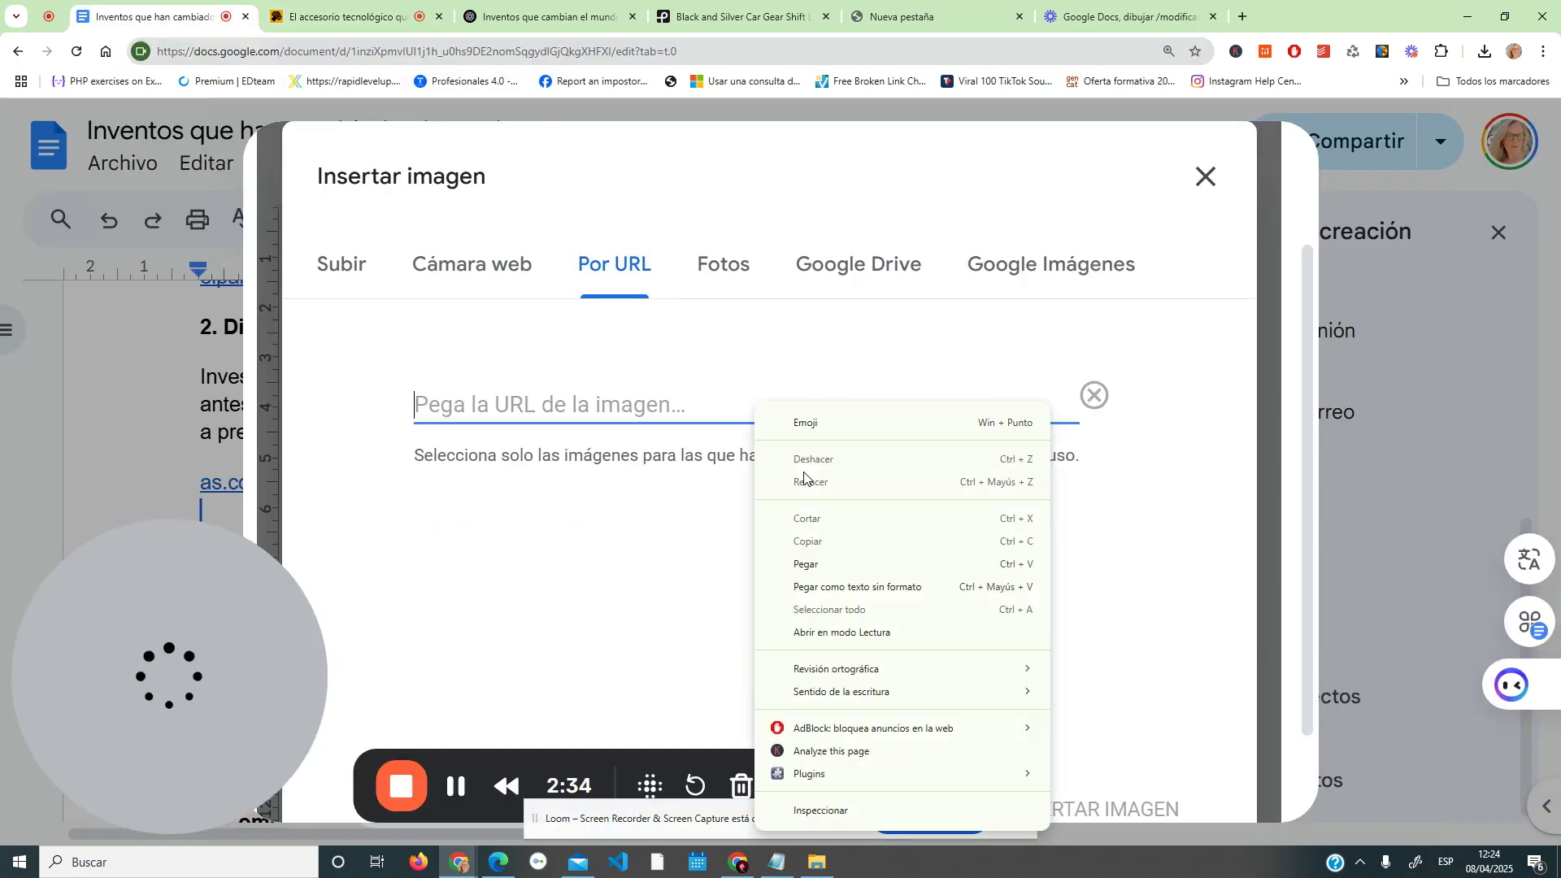
pyautogui.click(806, 564)
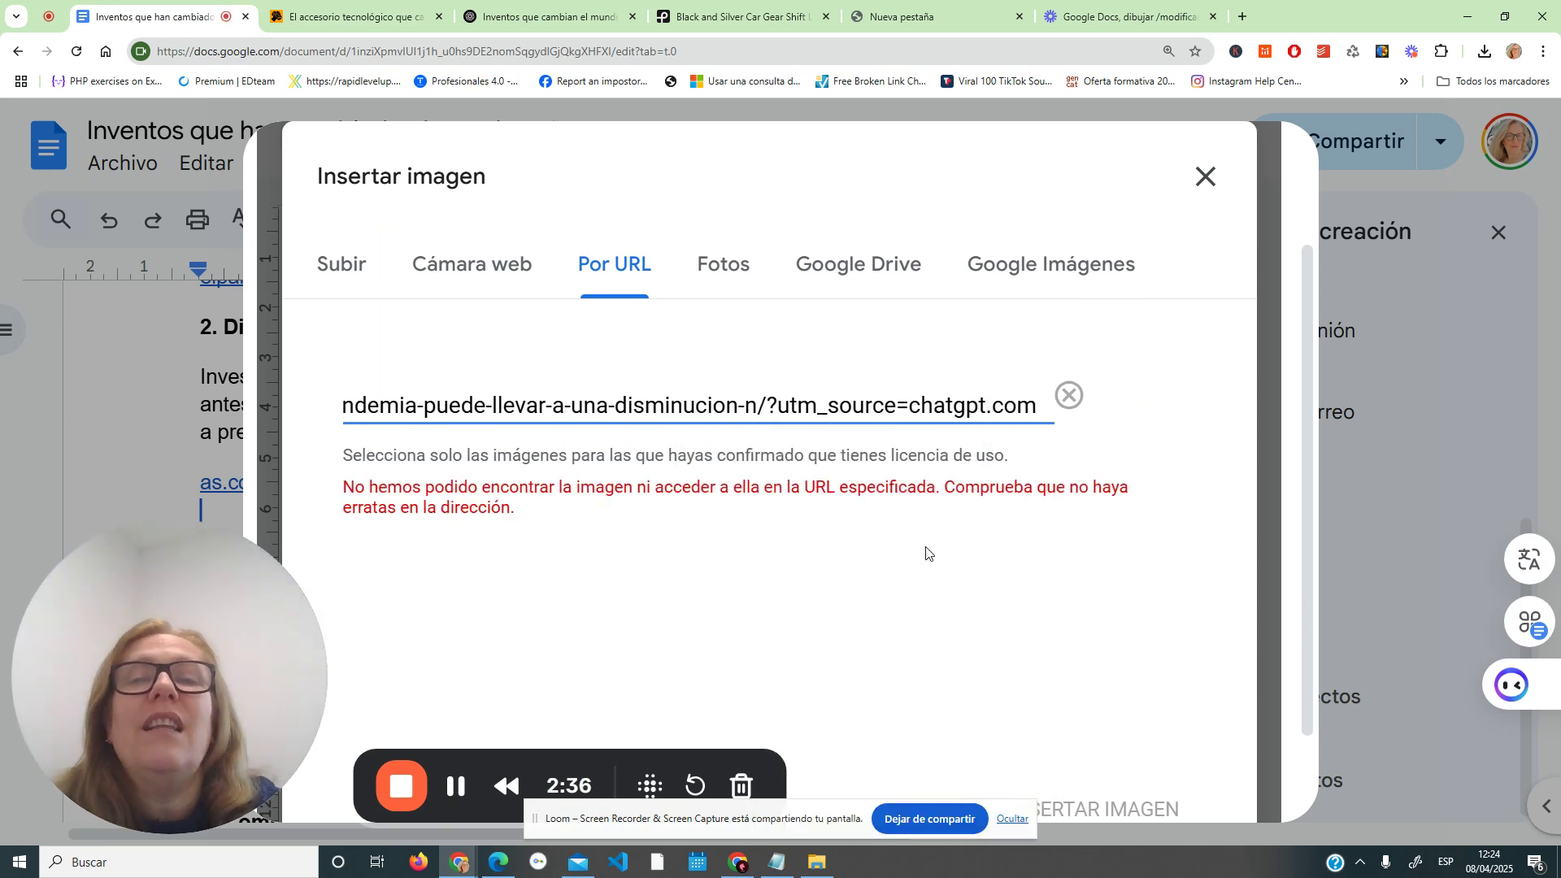
pyautogui.click(731, 501)
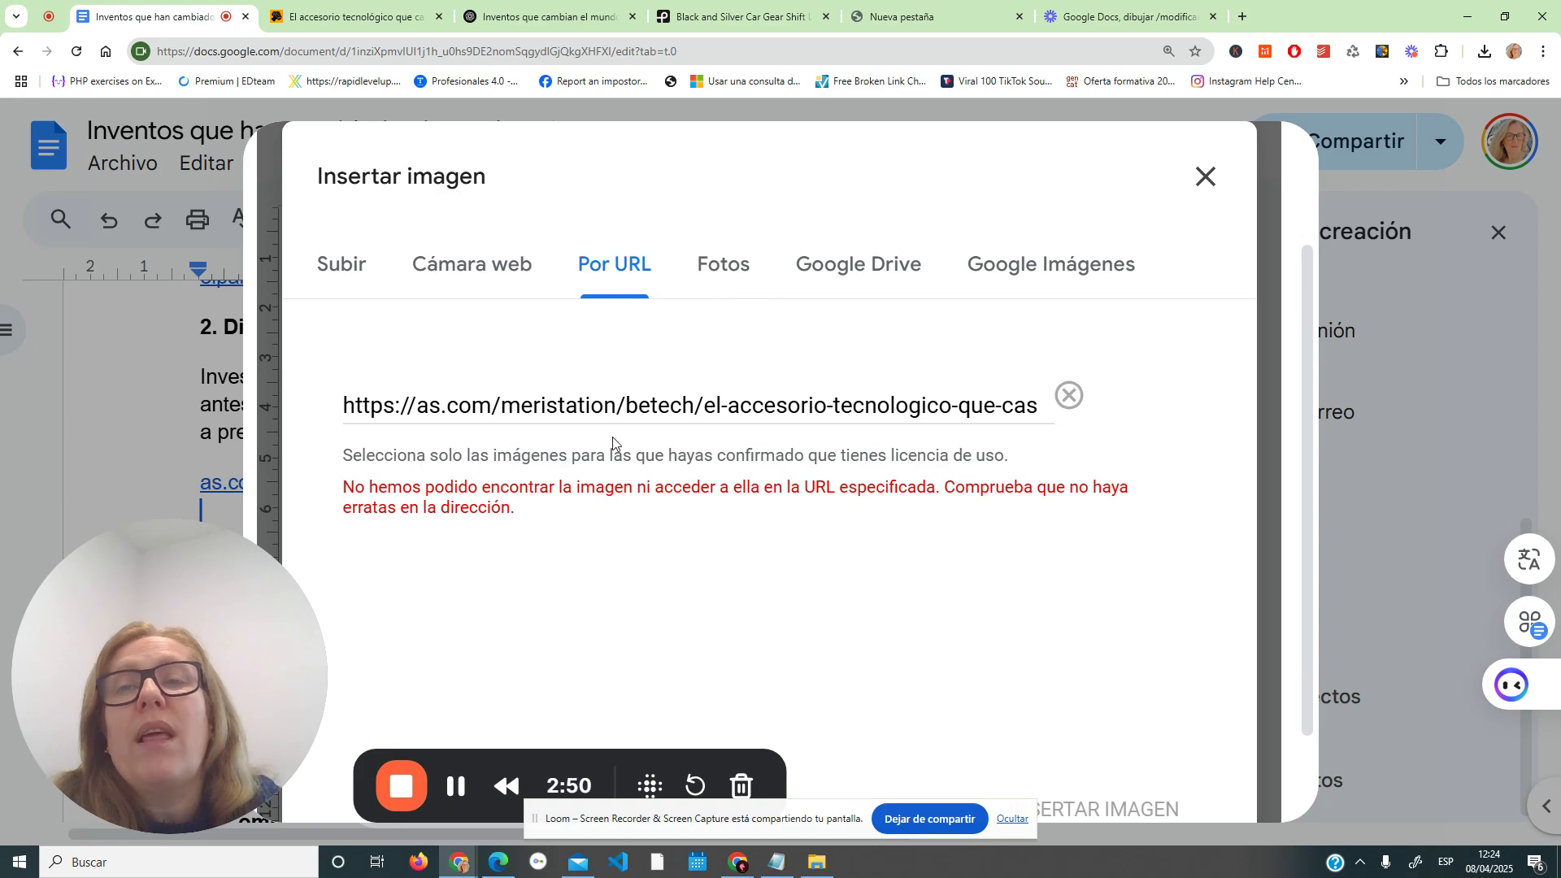
# Recheck the as.com article, return to the document and switch the drawing's image insertion to uploading a file
pyautogui.click(348, 15)
pyautogui.scroll(-10, 803, 510)
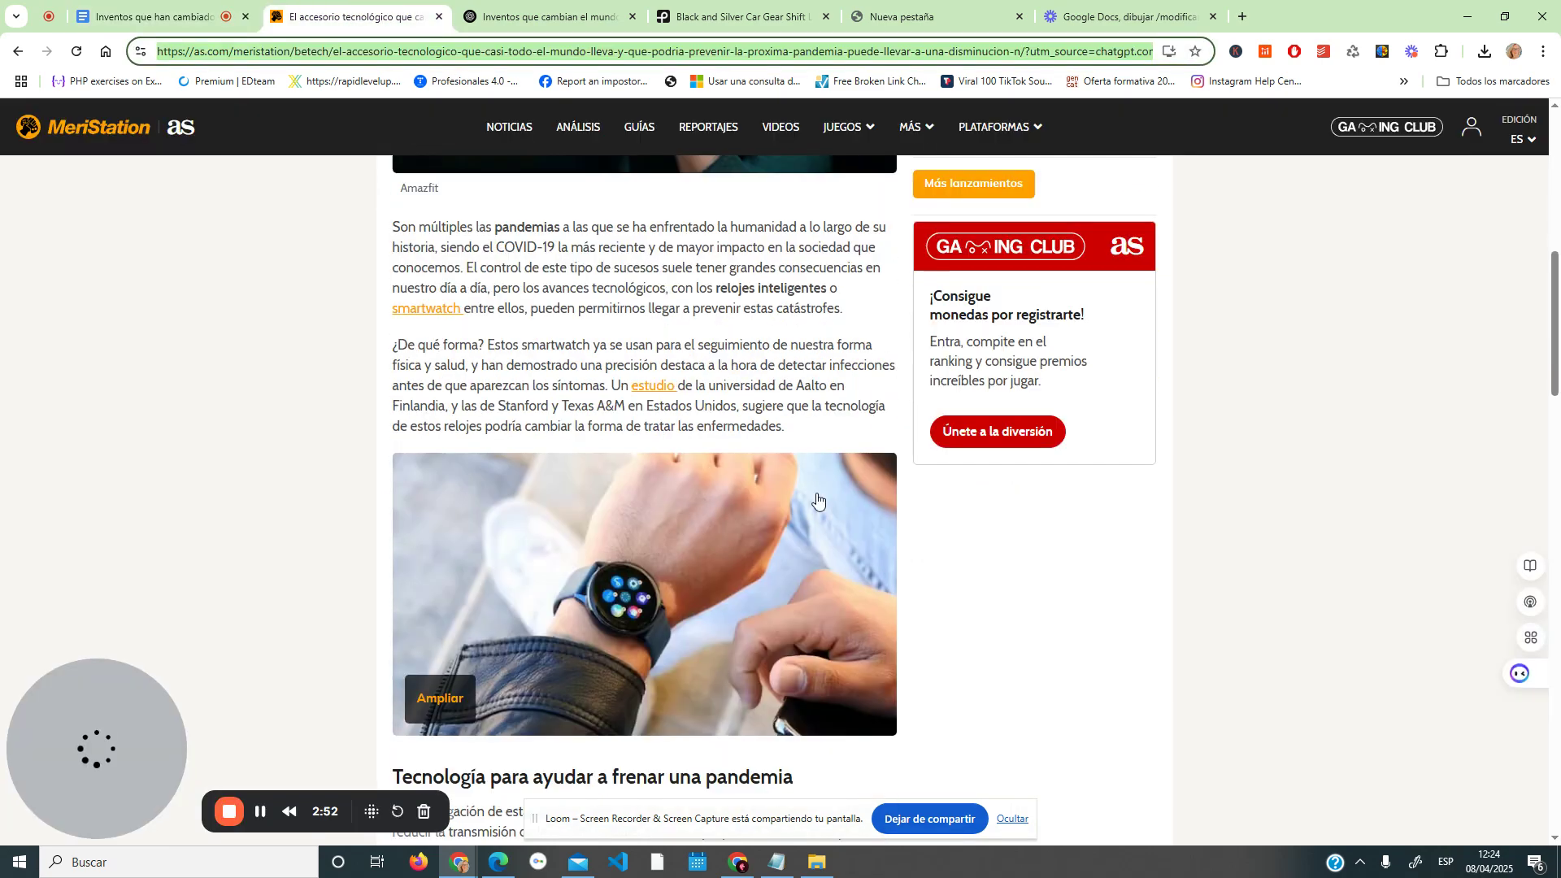
pyautogui.scroll(15, 801, 500)
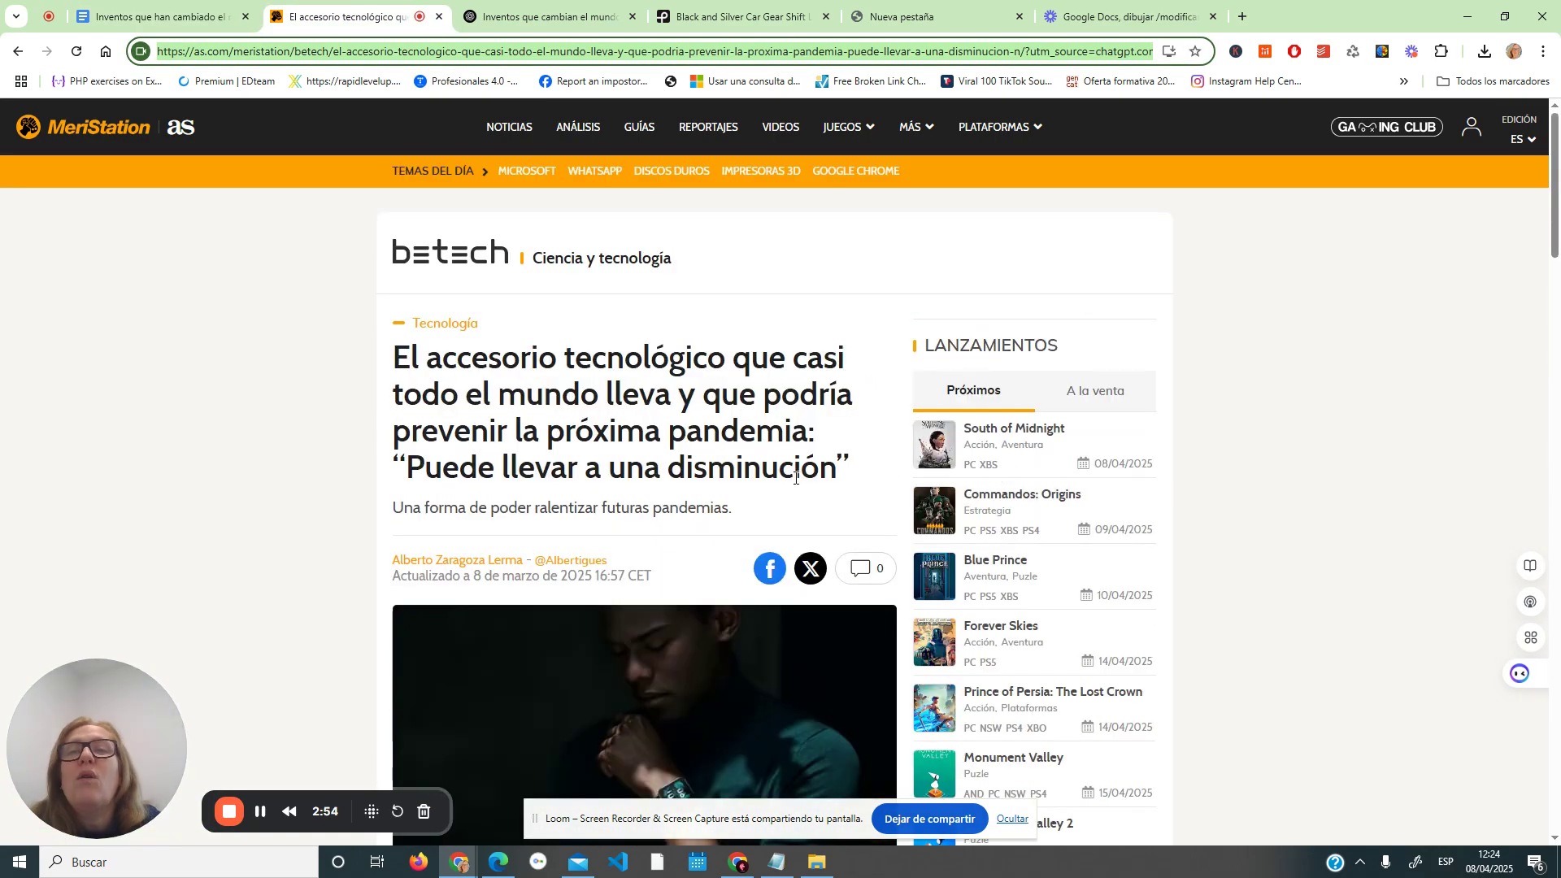
pyautogui.click(154, 16)
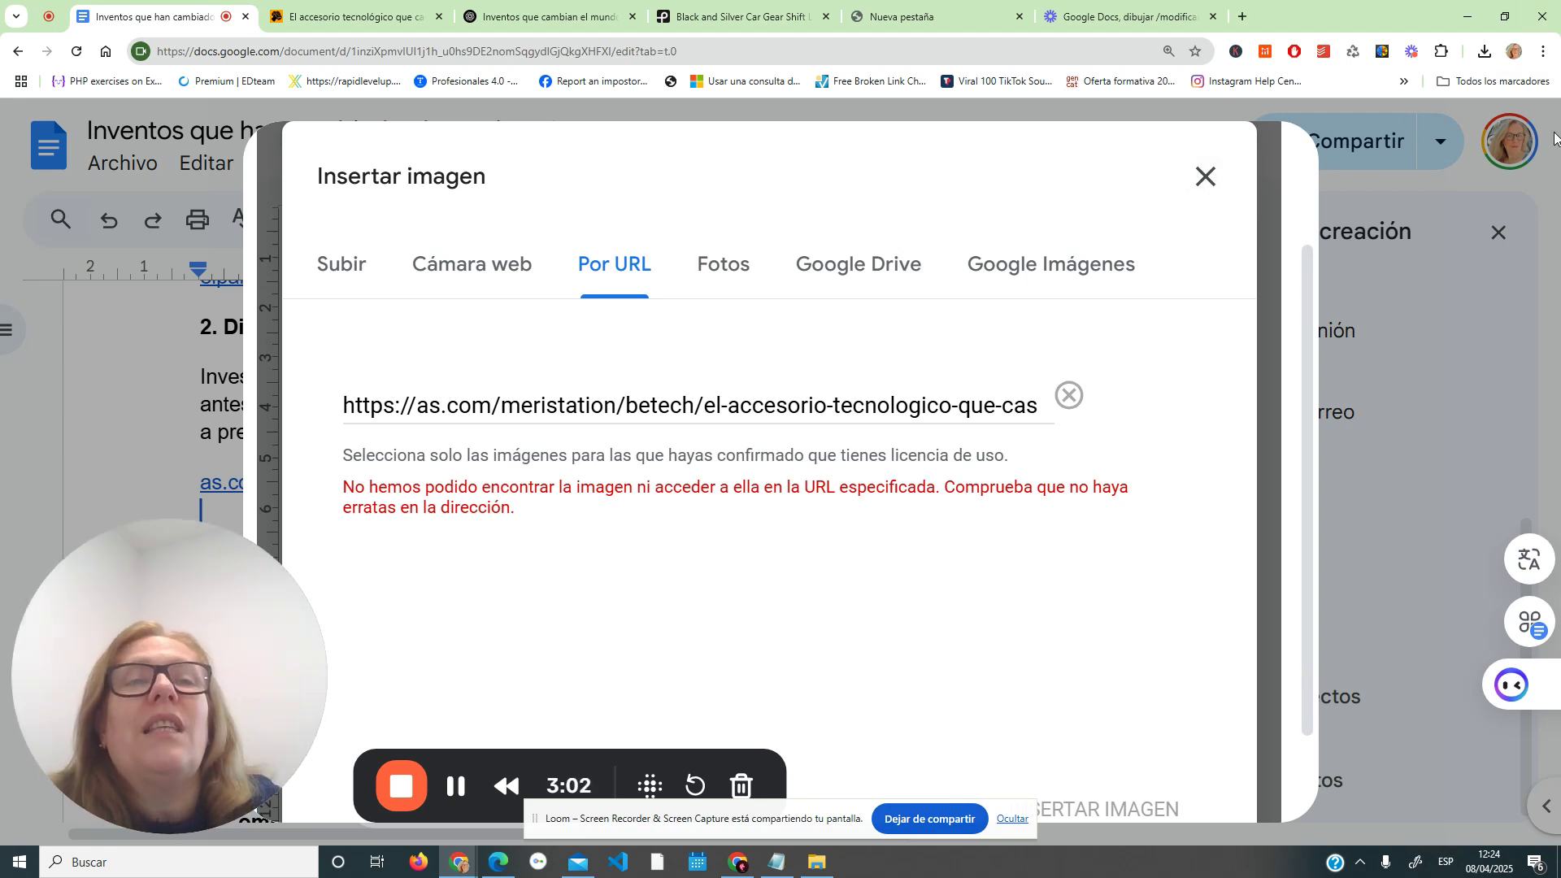
pyautogui.click(340, 263)
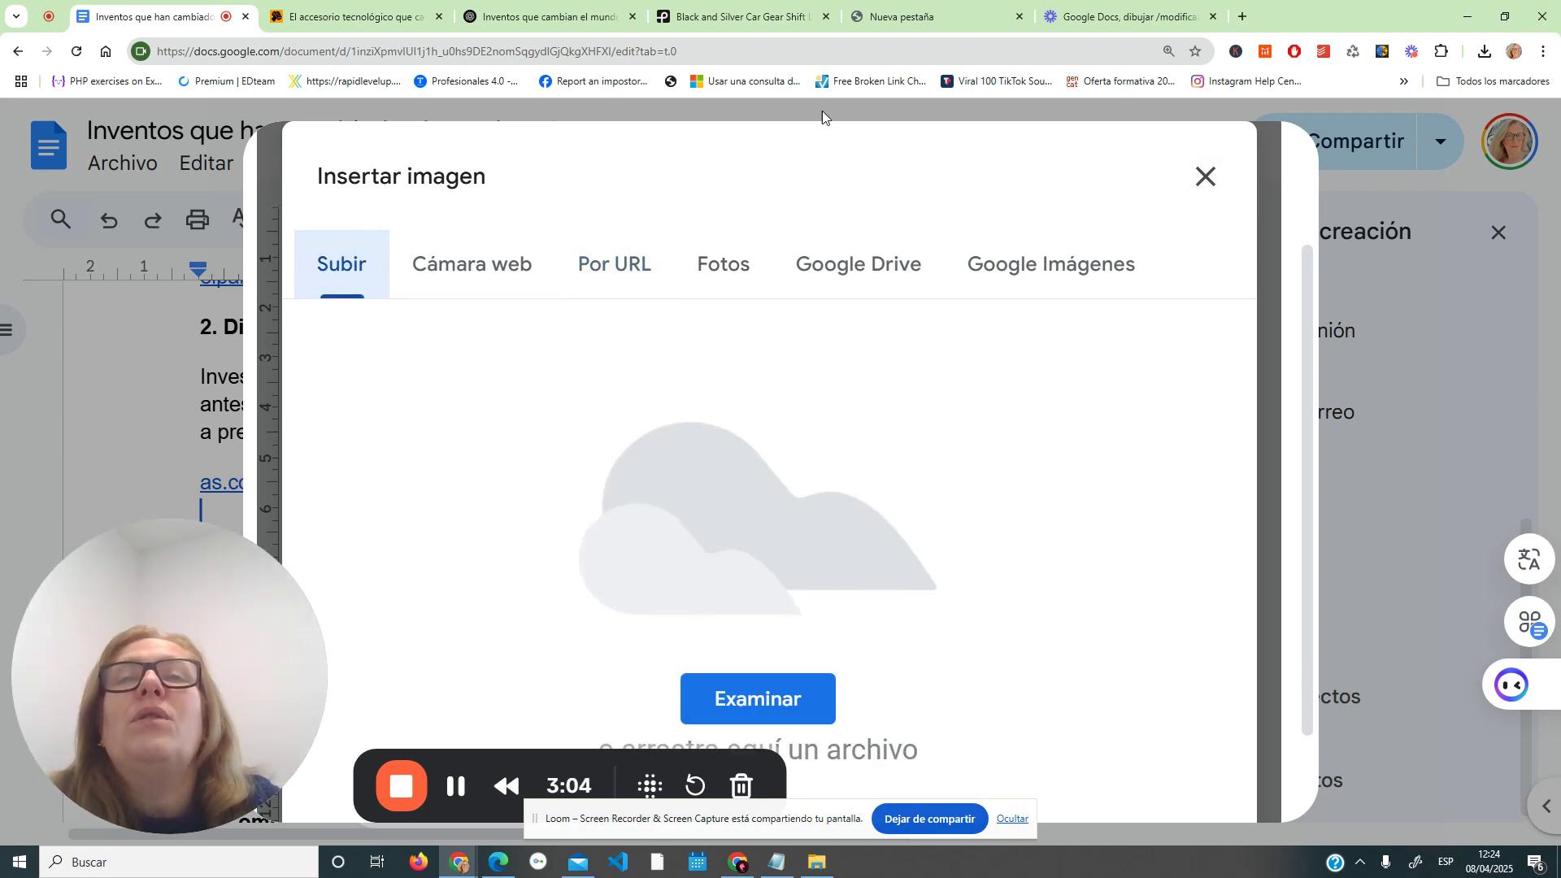
# Go to the Pexels smartwatch photo and examine it along with its download size options
pyautogui.click(745, 18)
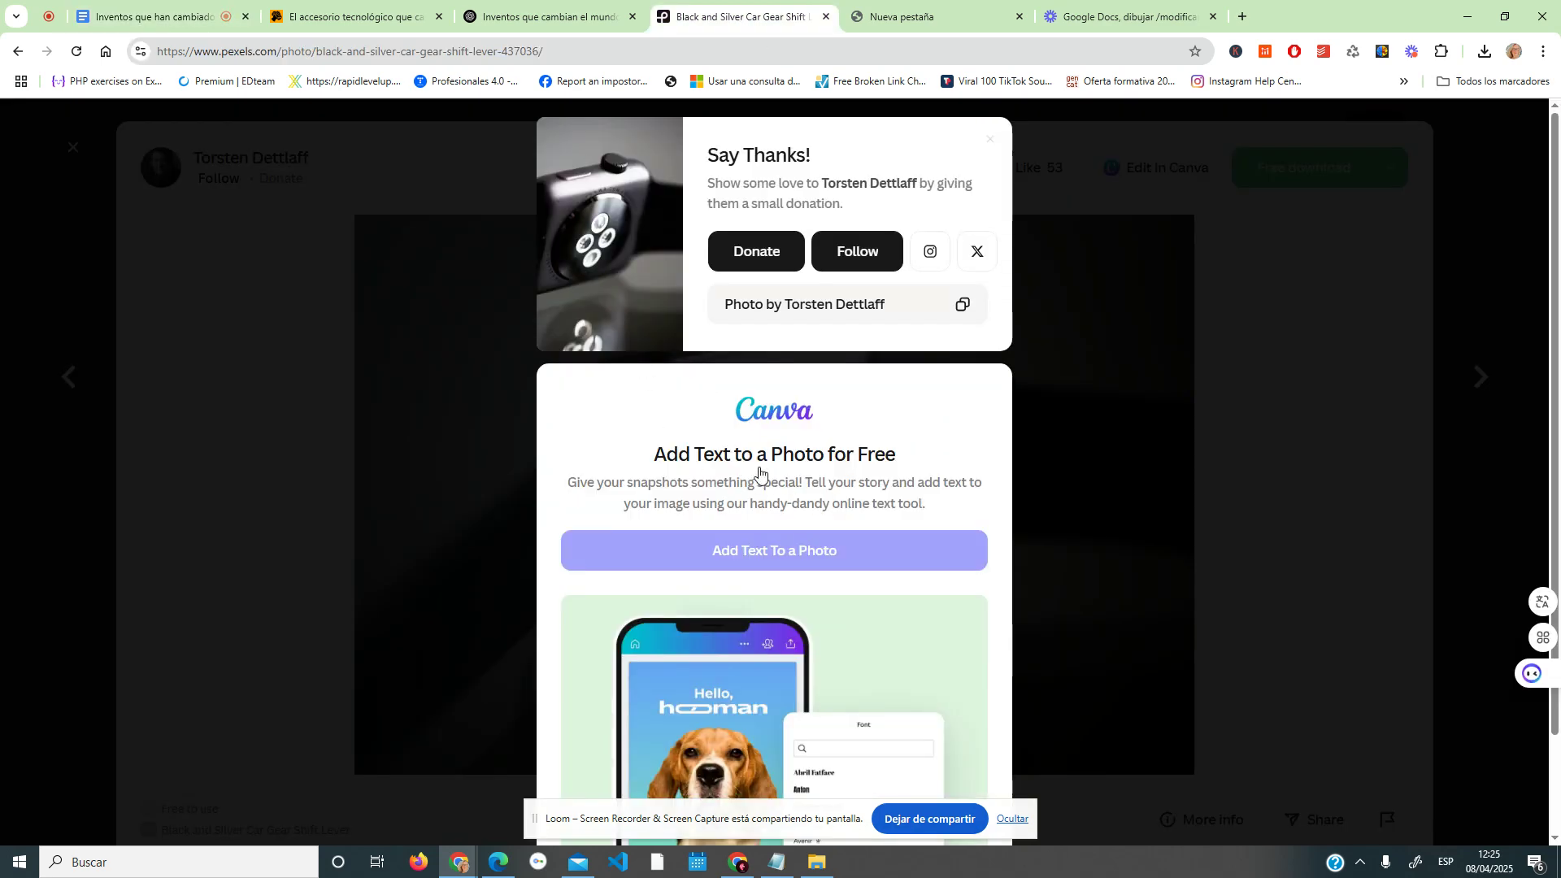
pyautogui.click(1110, 476)
pyautogui.click(882, 499)
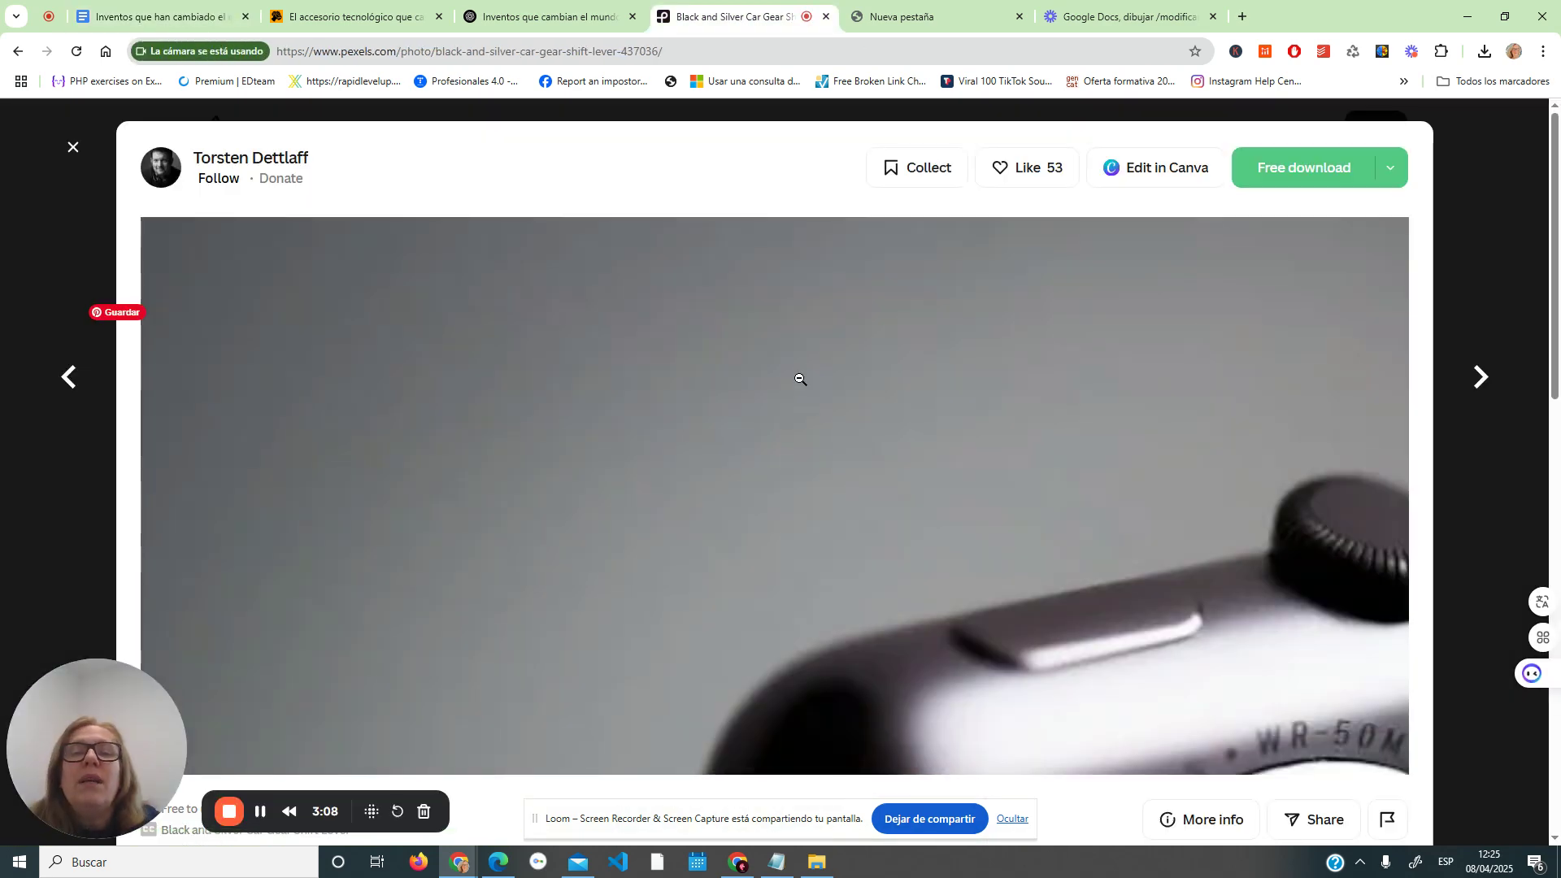
pyautogui.click(800, 379)
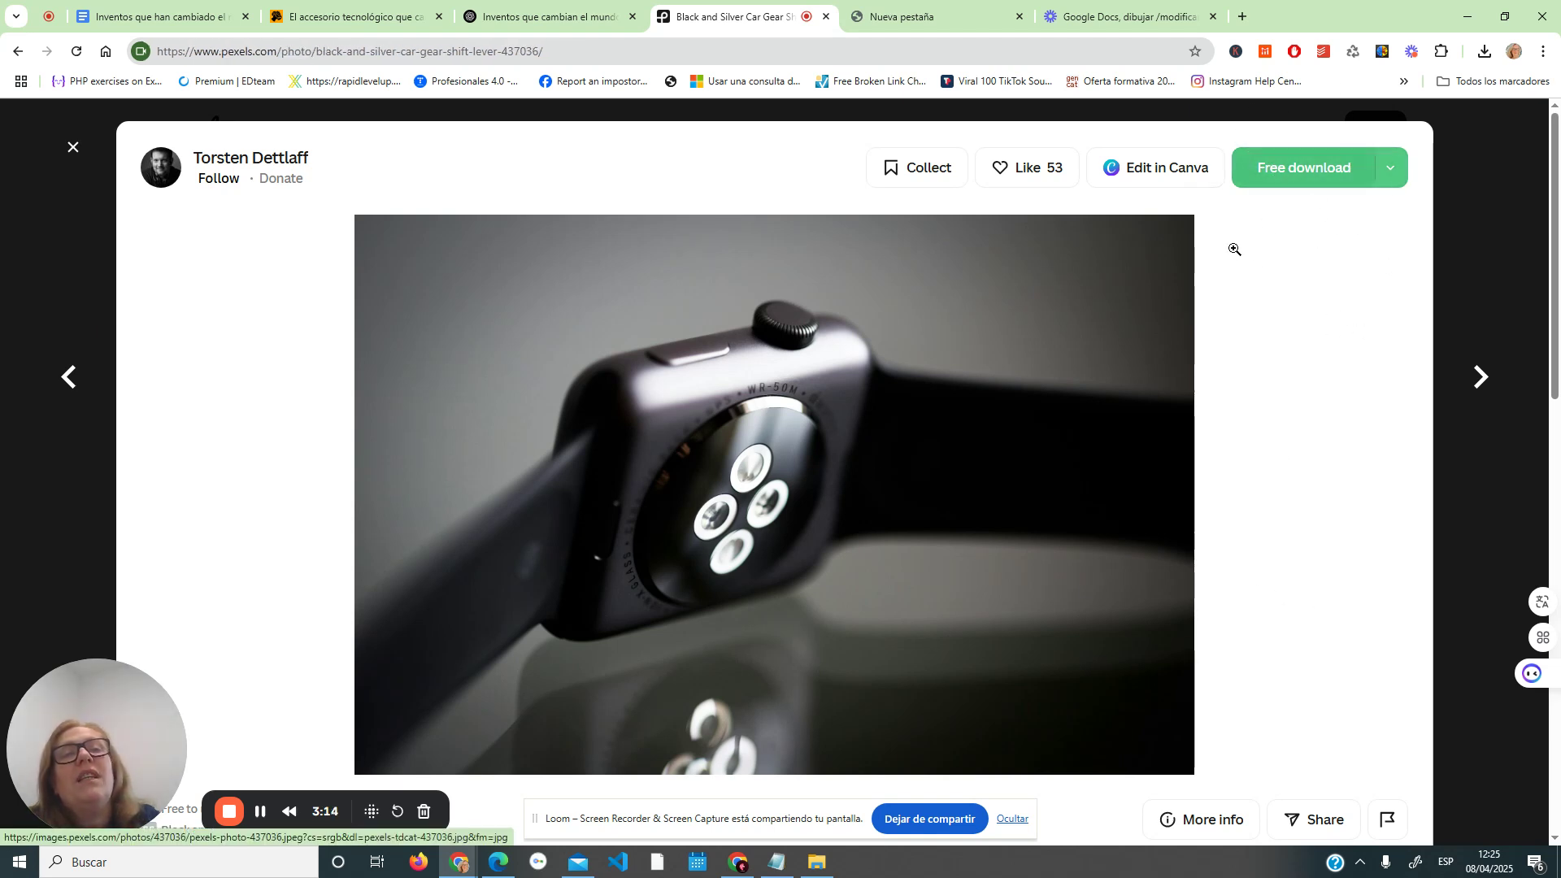
pyautogui.click(1390, 169)
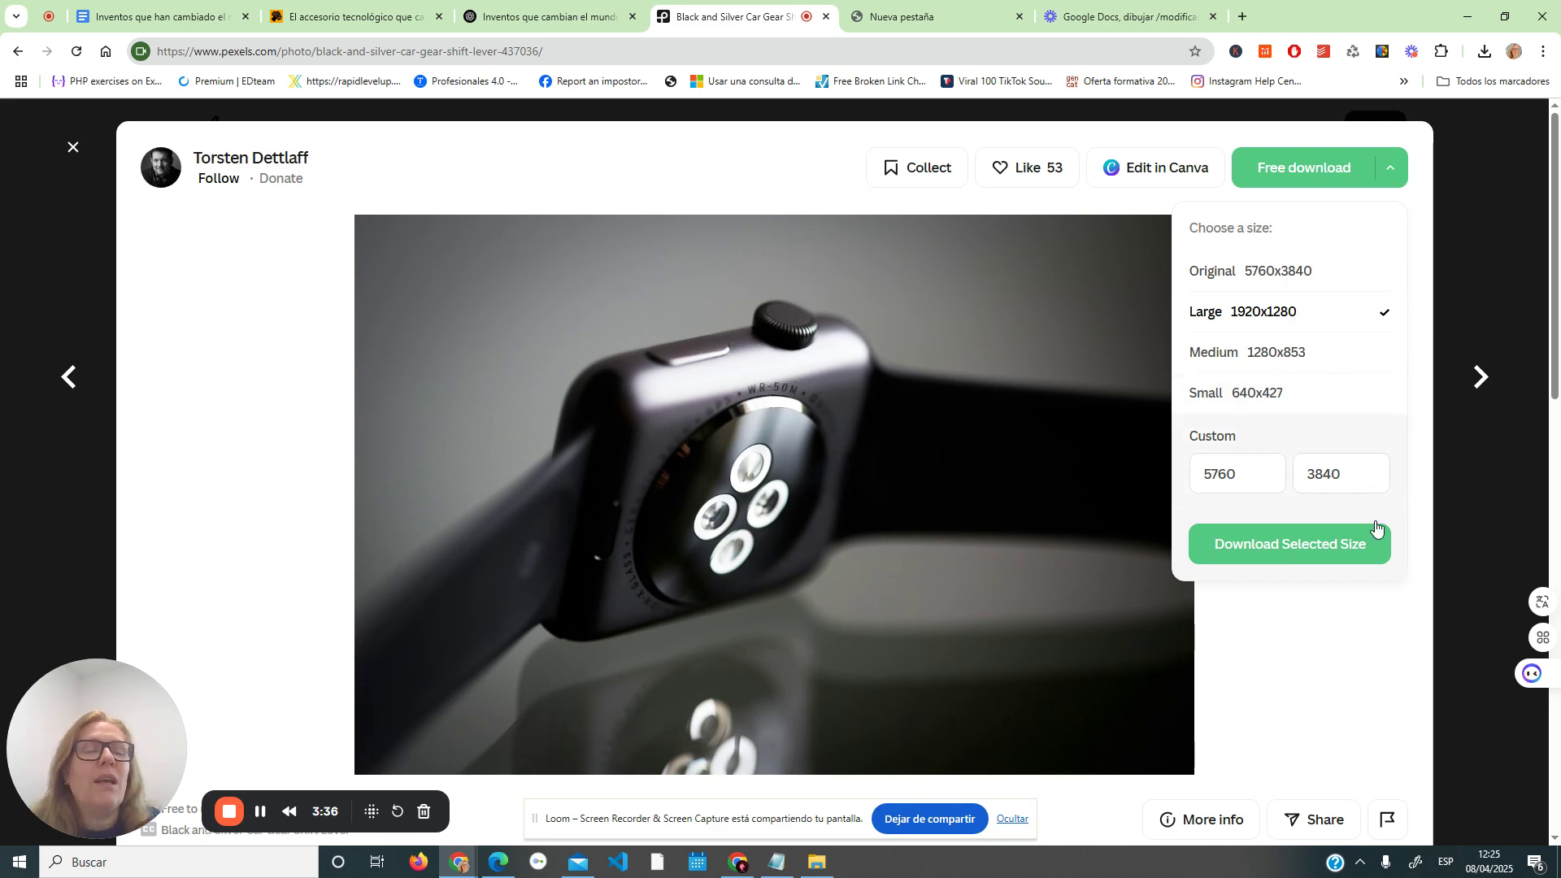
pyautogui.click(1293, 633)
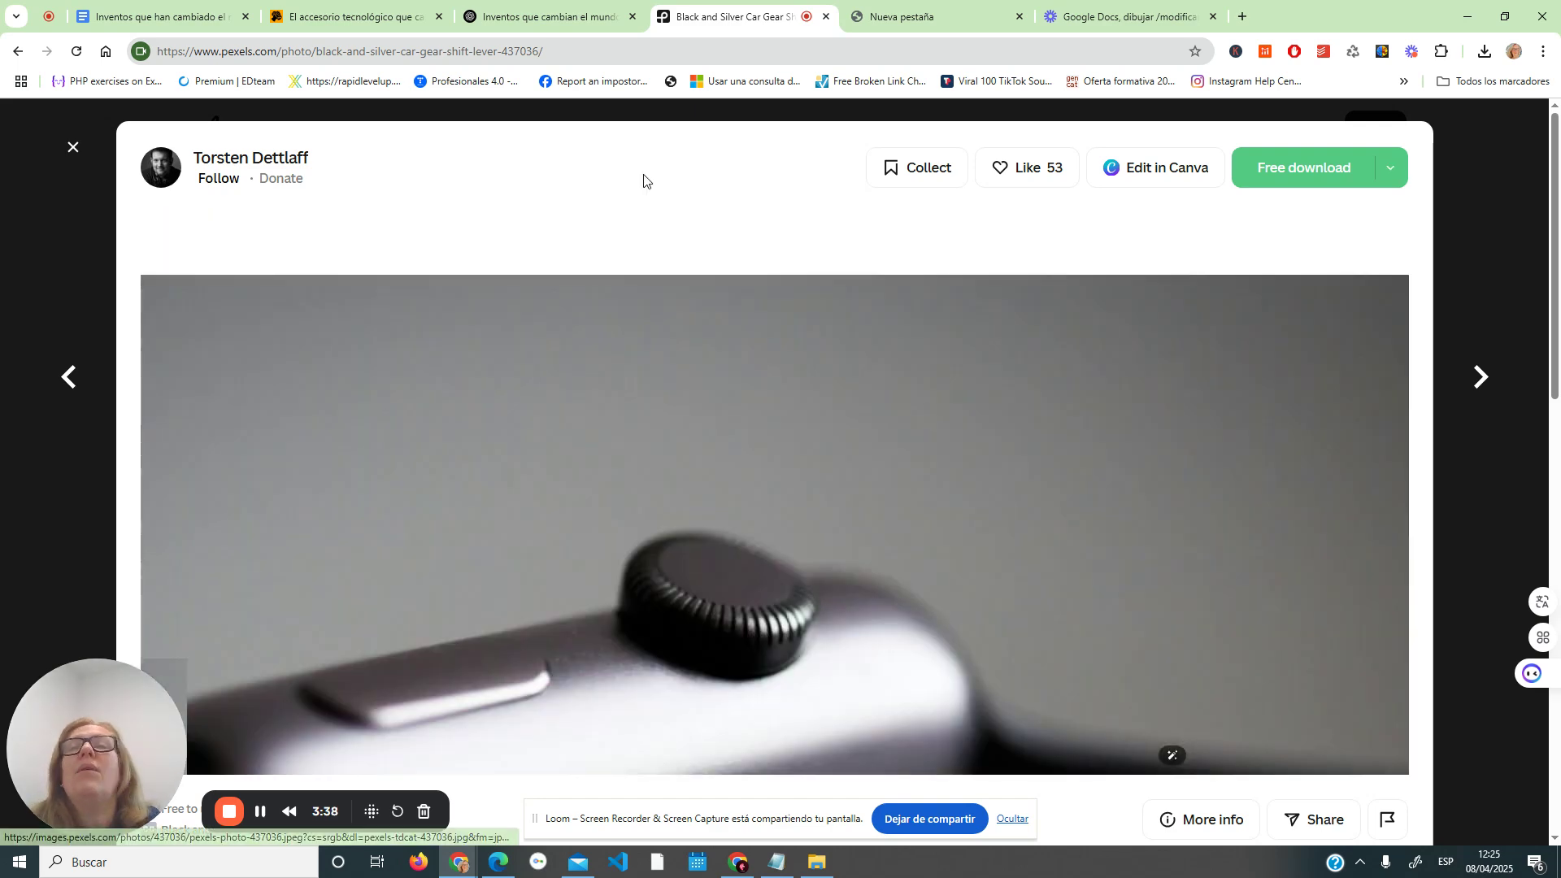
# Return to the document and upload pexels-tdcat-437036.jpg from the Descargas folder into the drawing
pyautogui.click(309, 18)
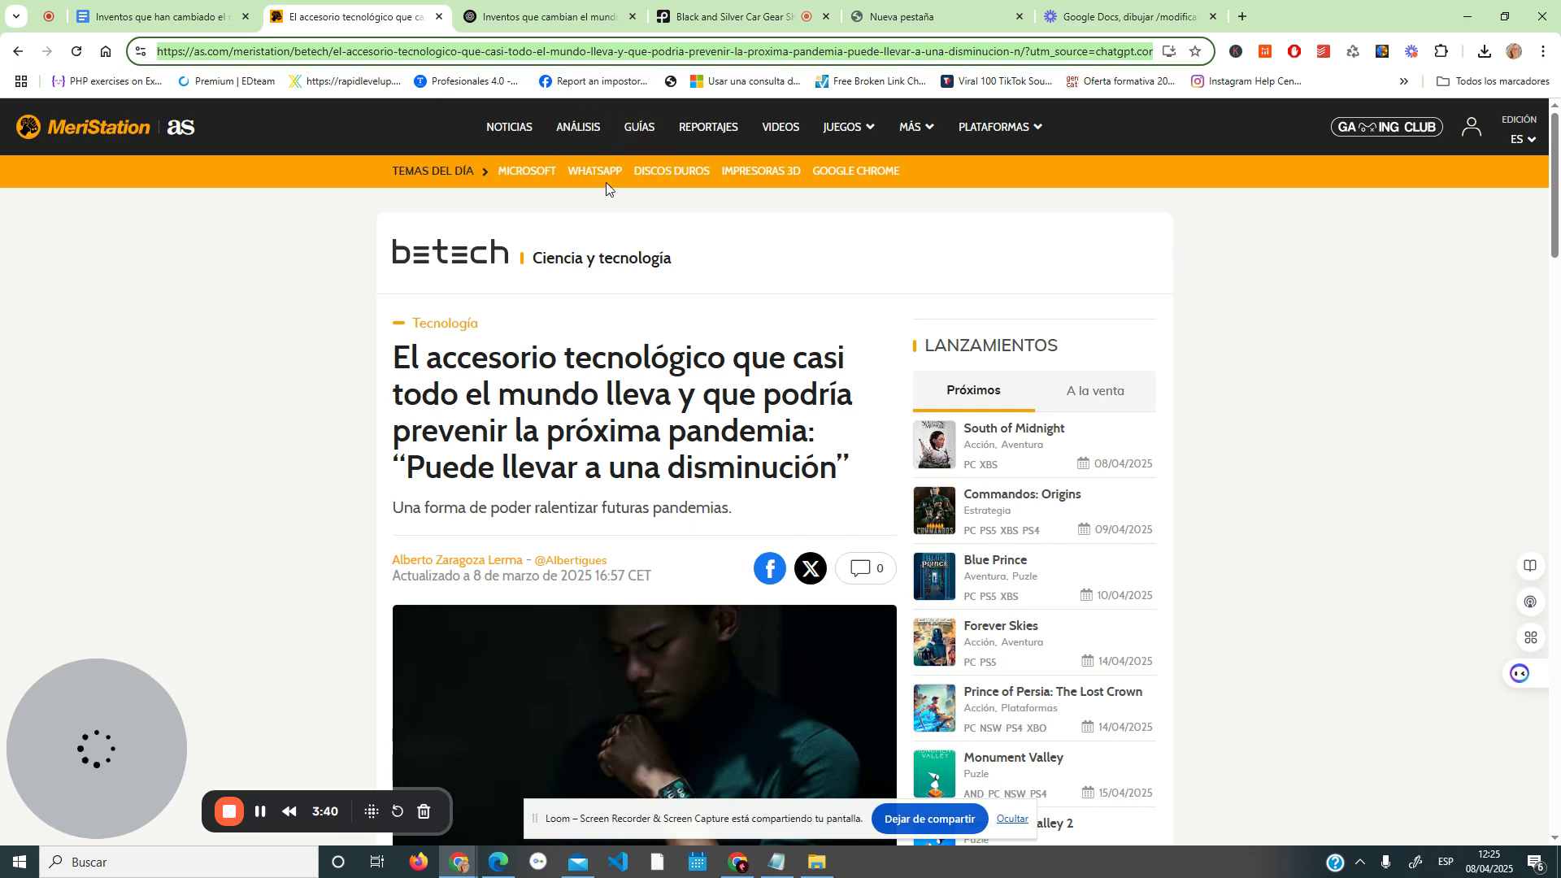
pyautogui.click(232, 18)
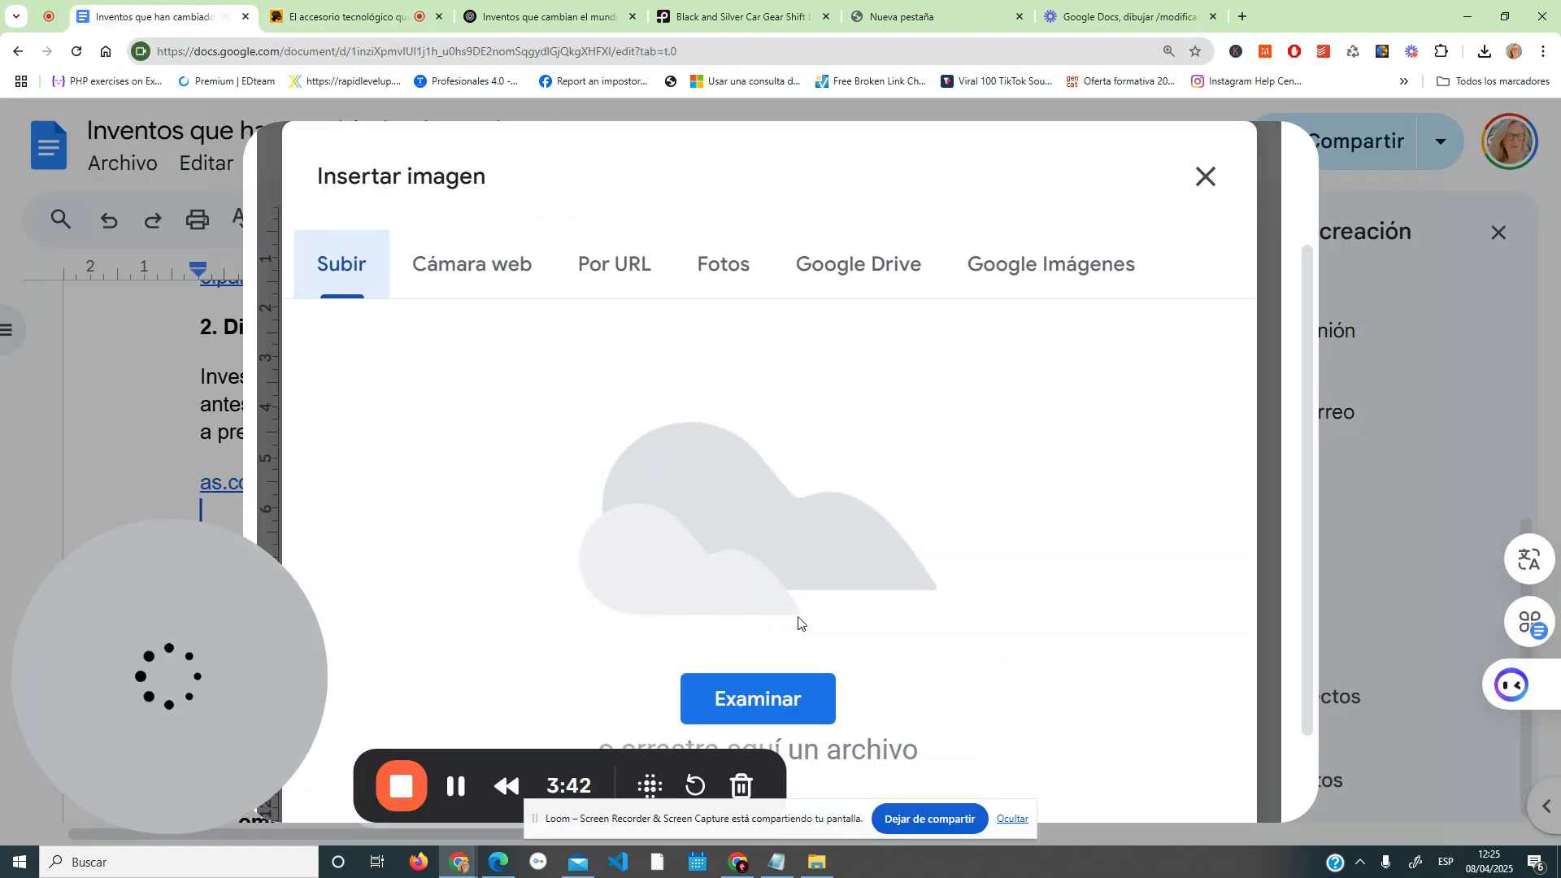
pyautogui.click(783, 683)
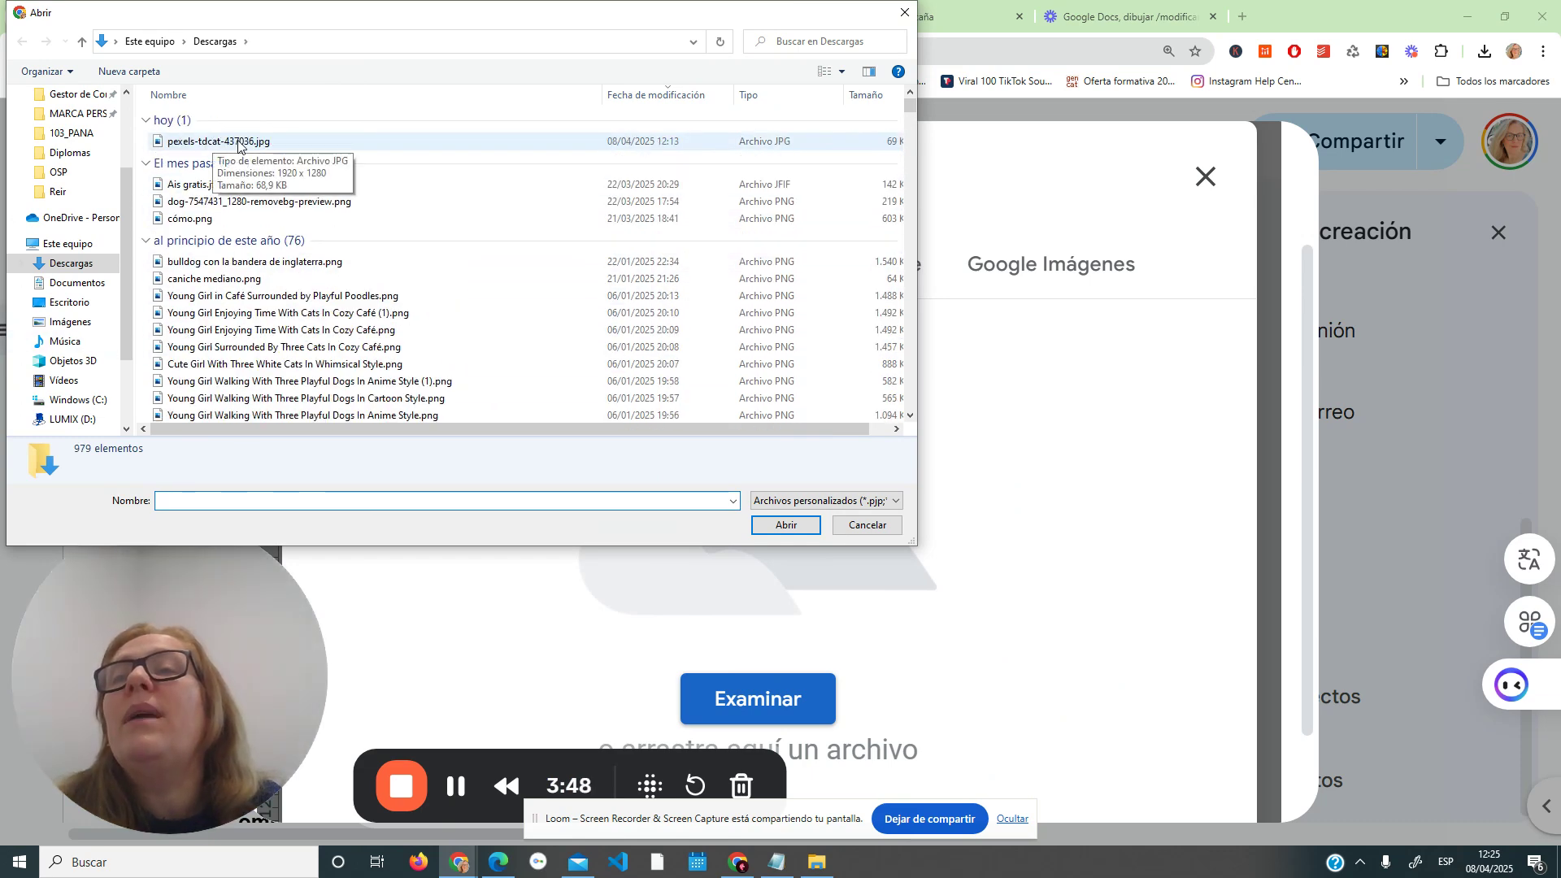
pyautogui.click(238, 143)
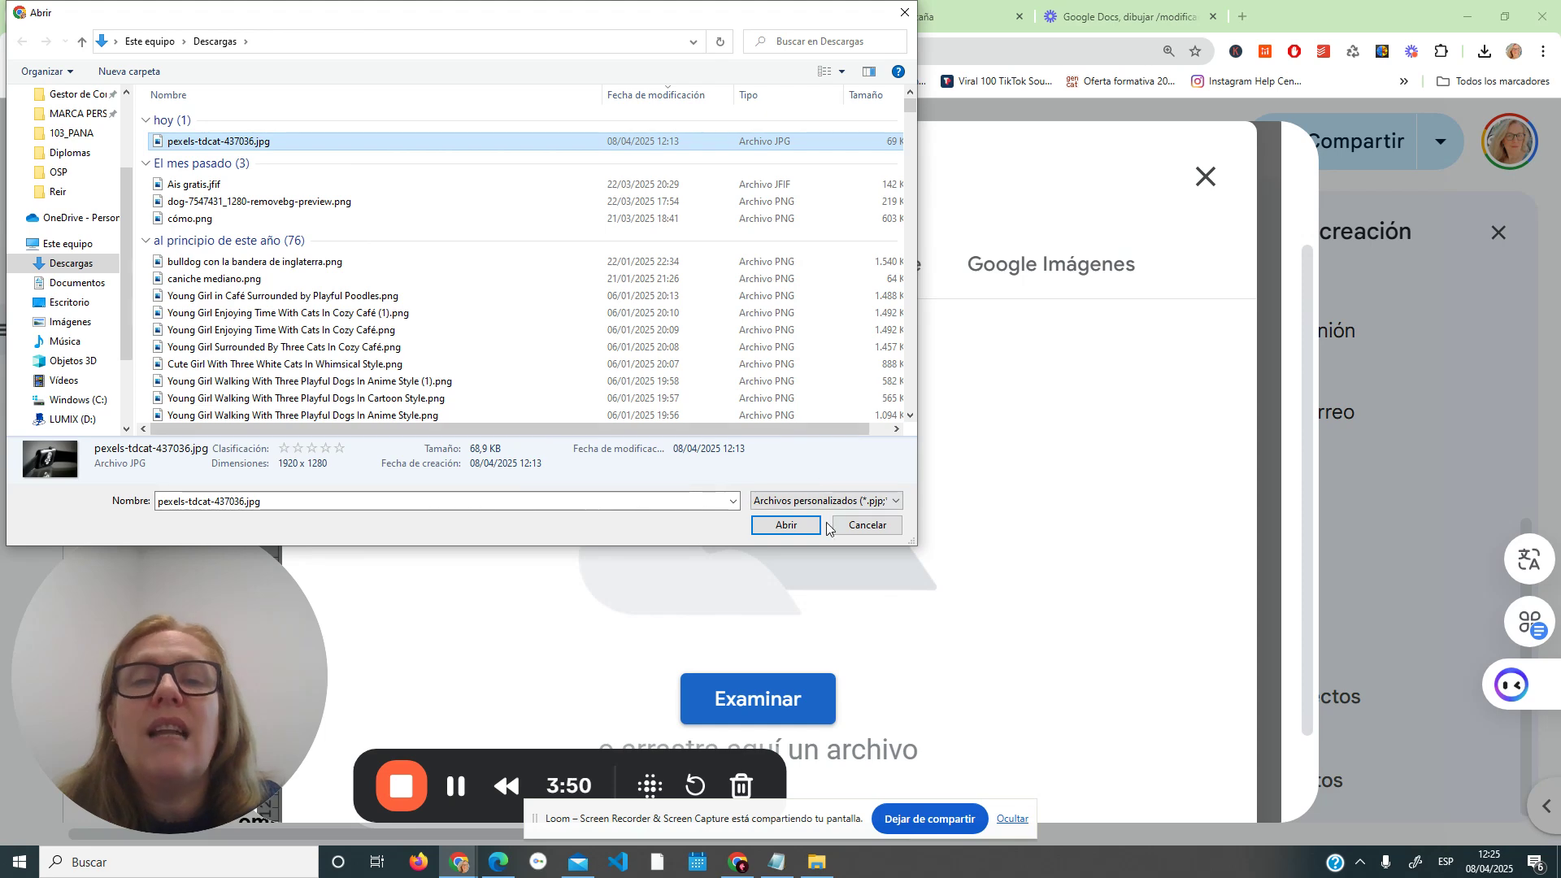
pyautogui.click(786, 524)
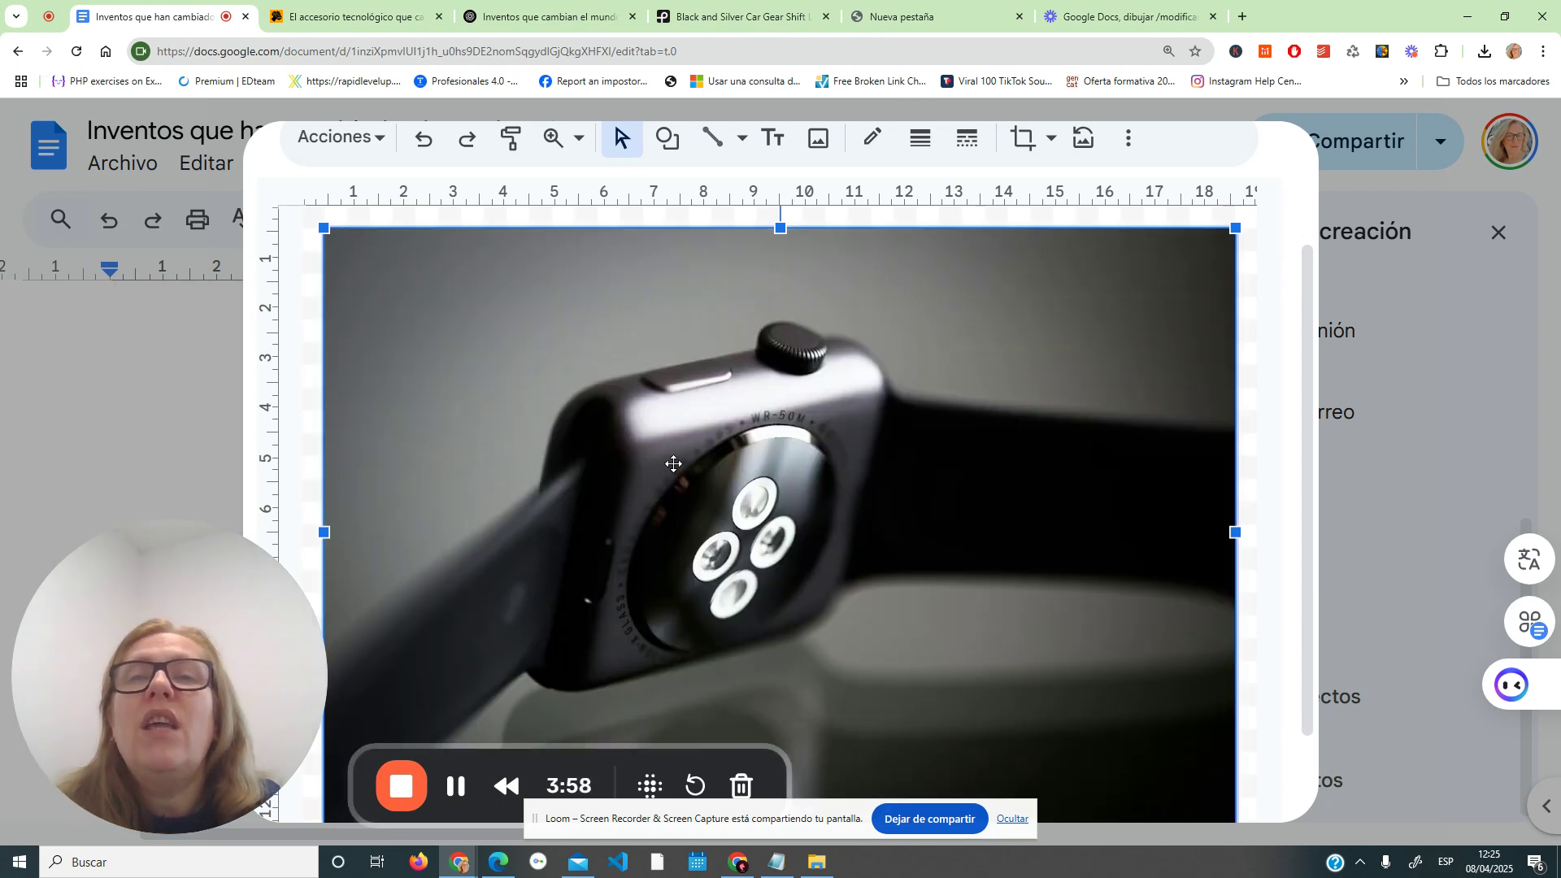
# Draw a right-pointing block arrow about 4.4 cm long over the photo, with its tip at the watch's side button
pyautogui.scroll(2, 673, 464)
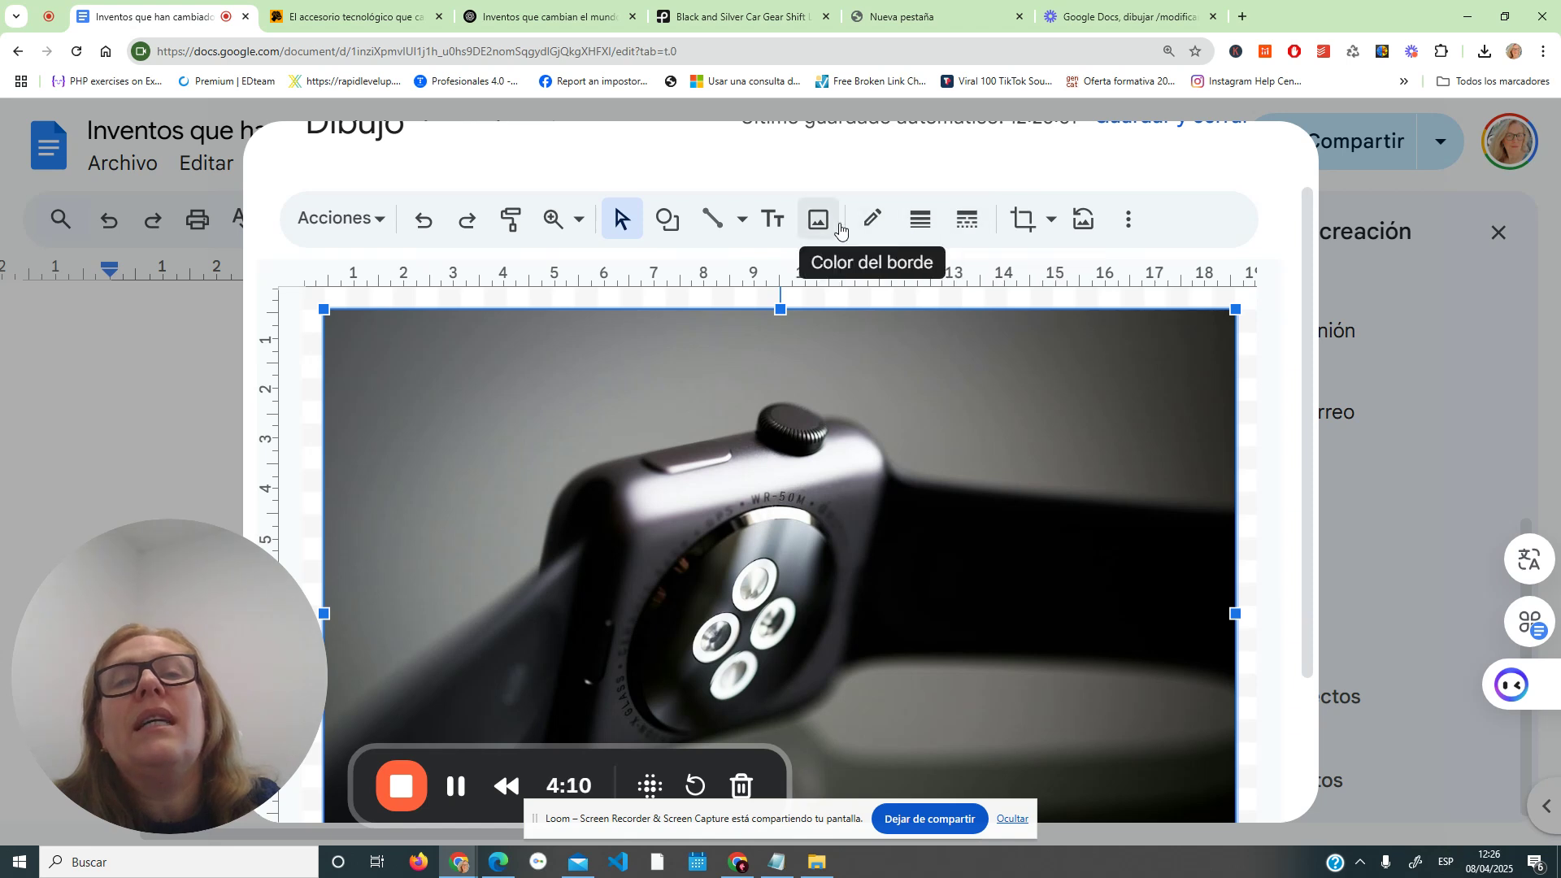
pyautogui.click(661, 228)
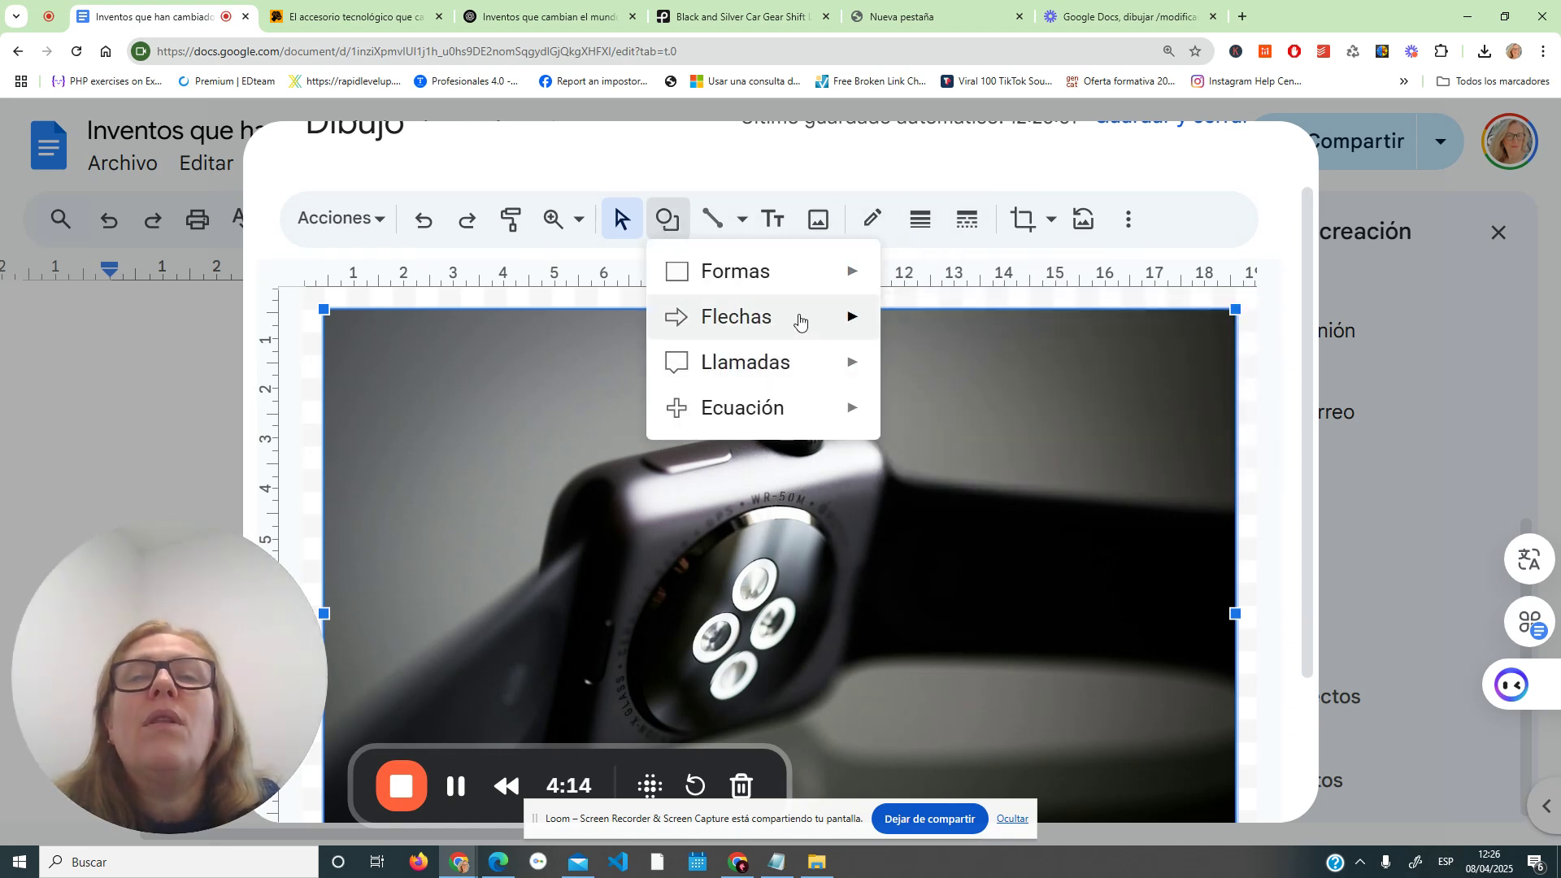
pyautogui.moveTo(826, 317)
pyautogui.click(903, 324)
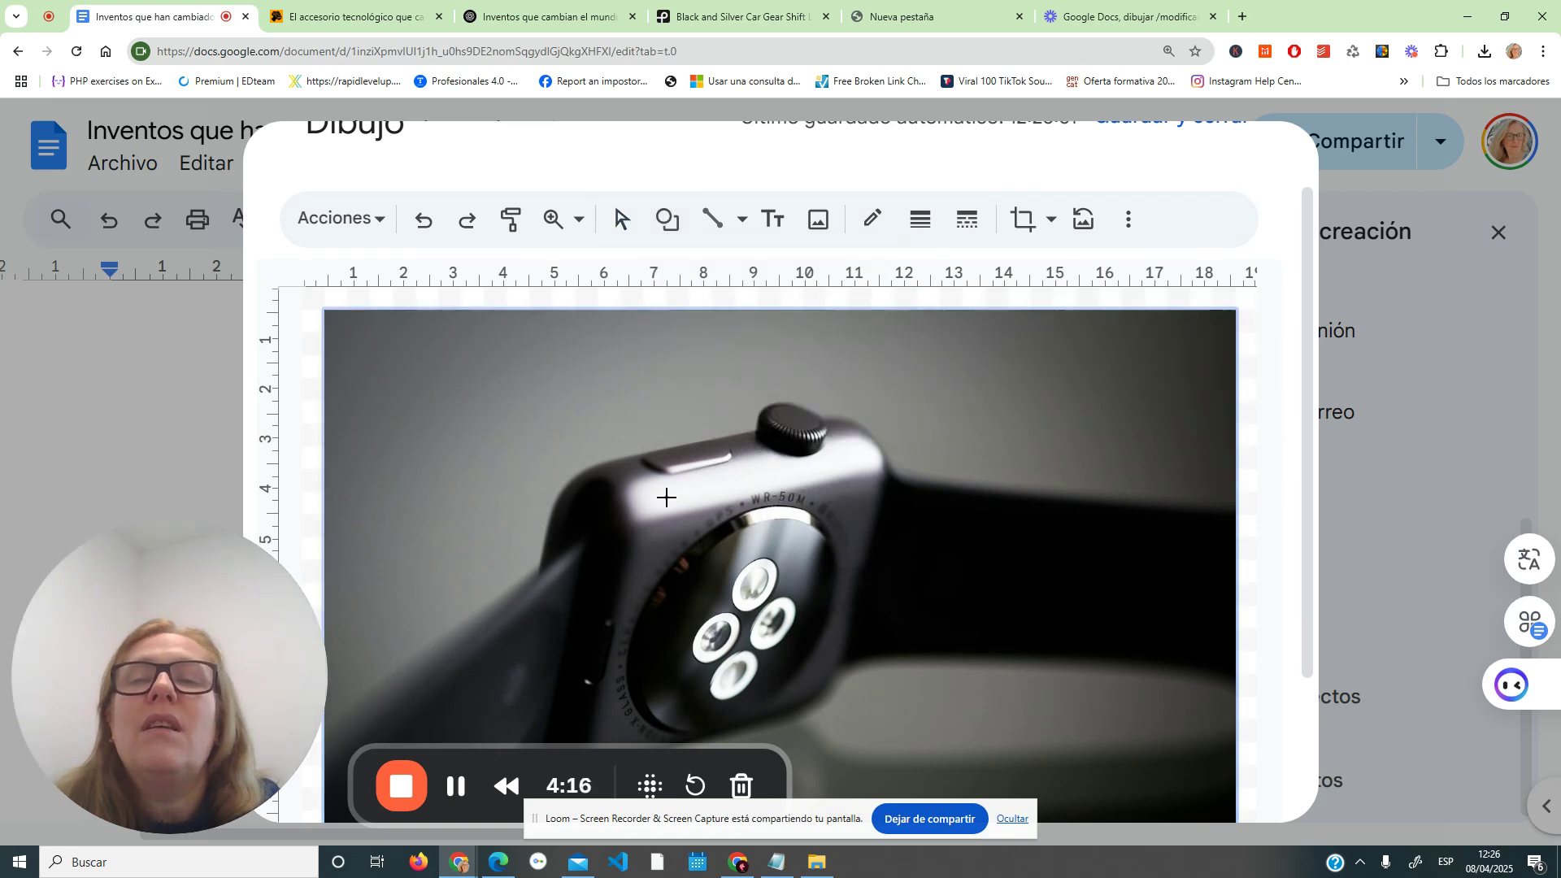
pyautogui.moveTo(460, 408); pyautogui.dragTo(681, 504)
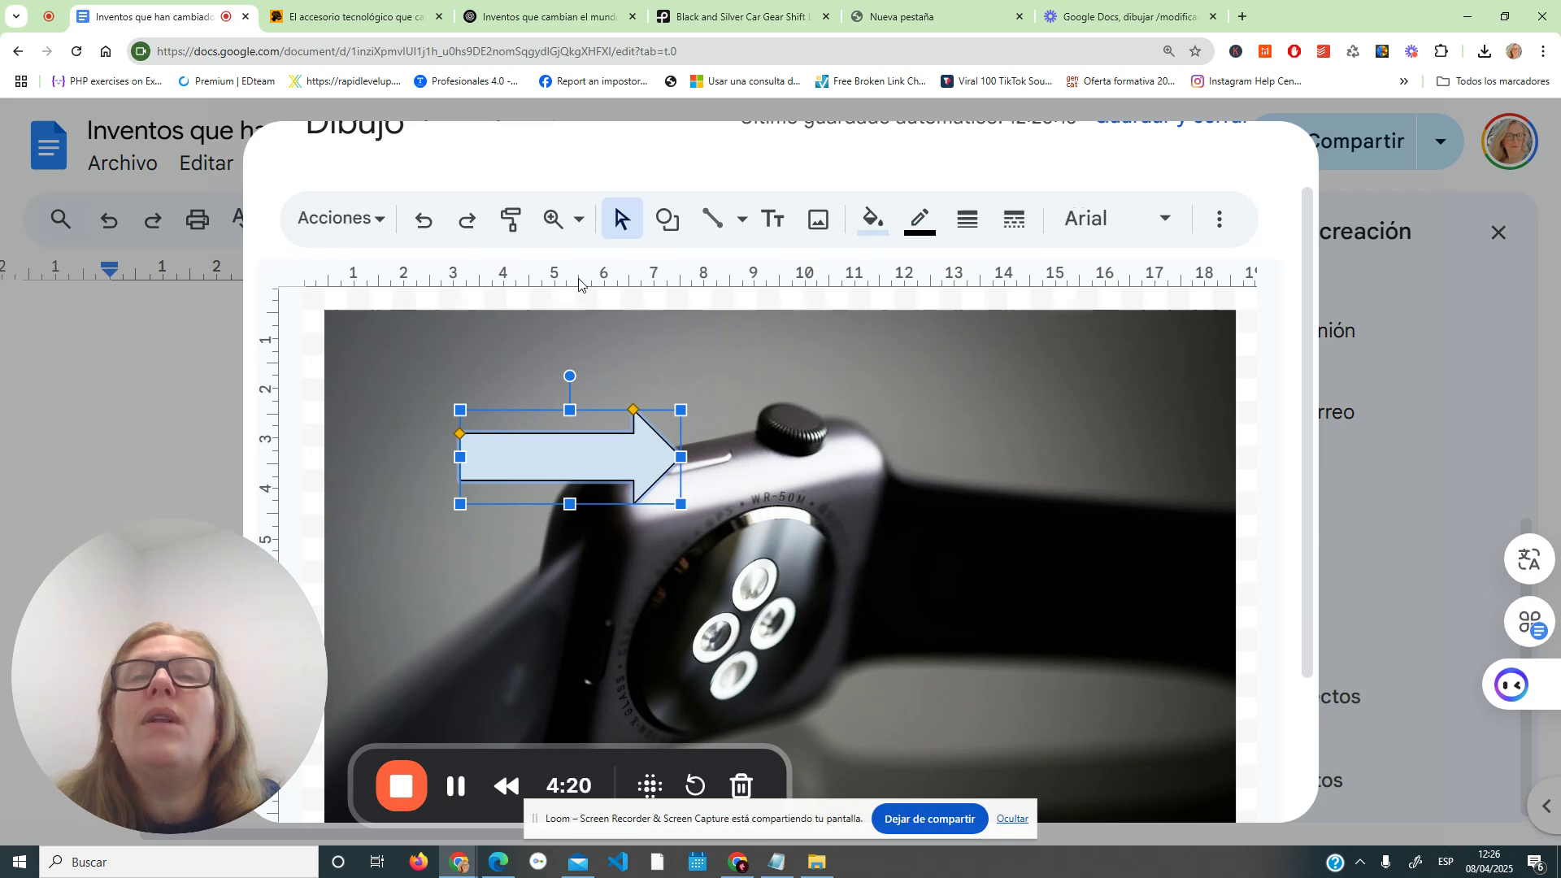
# Add a text box on the arrow with the text "smart watch"
pyautogui.click(773, 218)
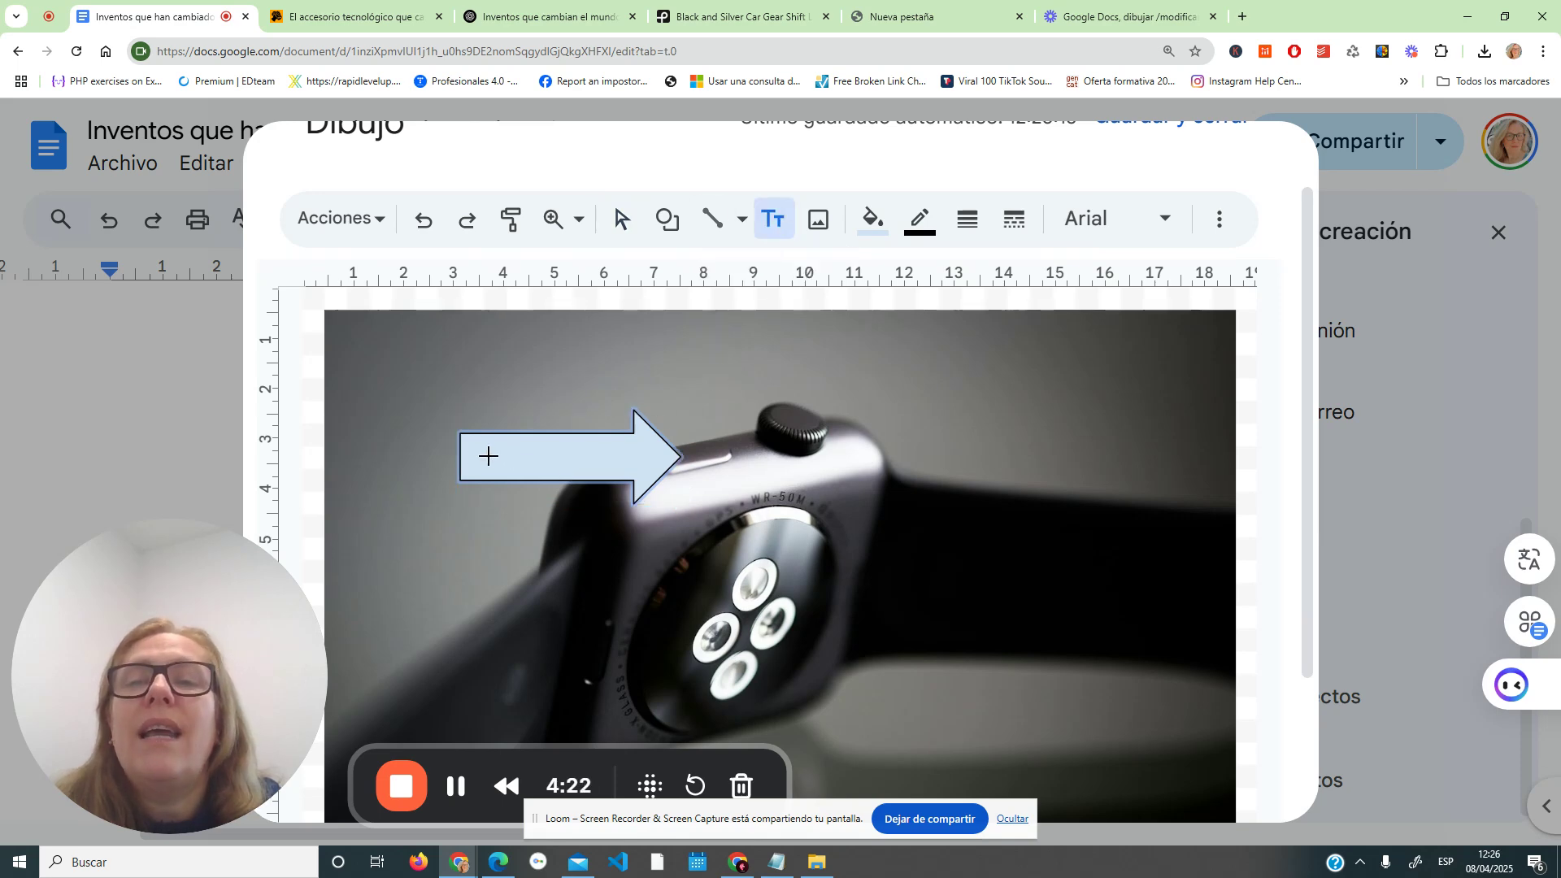
pyautogui.moveTo(481, 448); pyautogui.dragTo(635, 476)
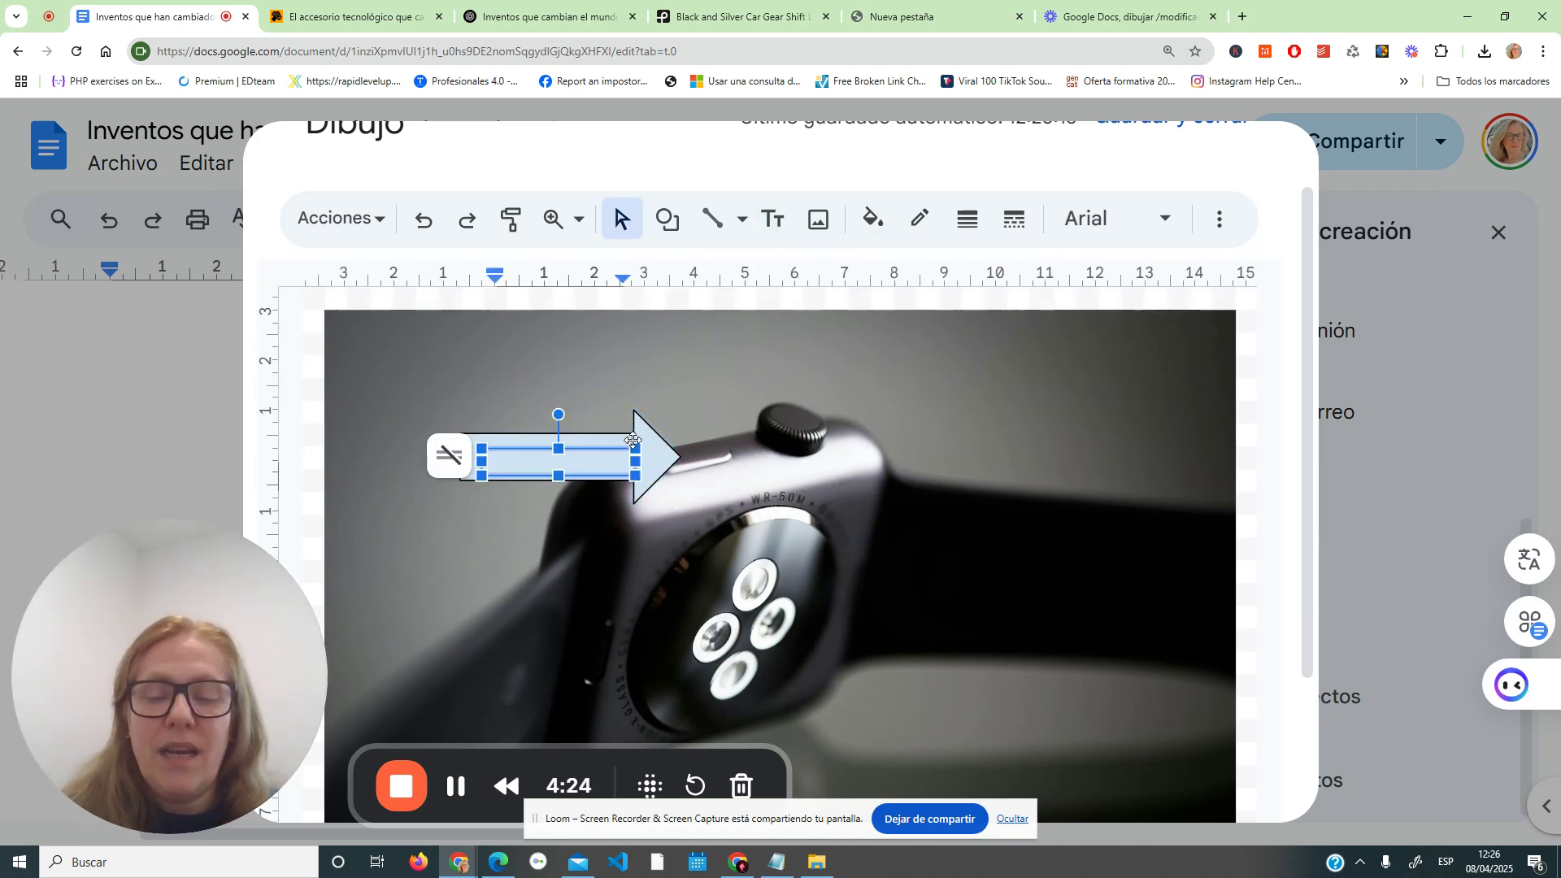
pyautogui.write('smart watc')
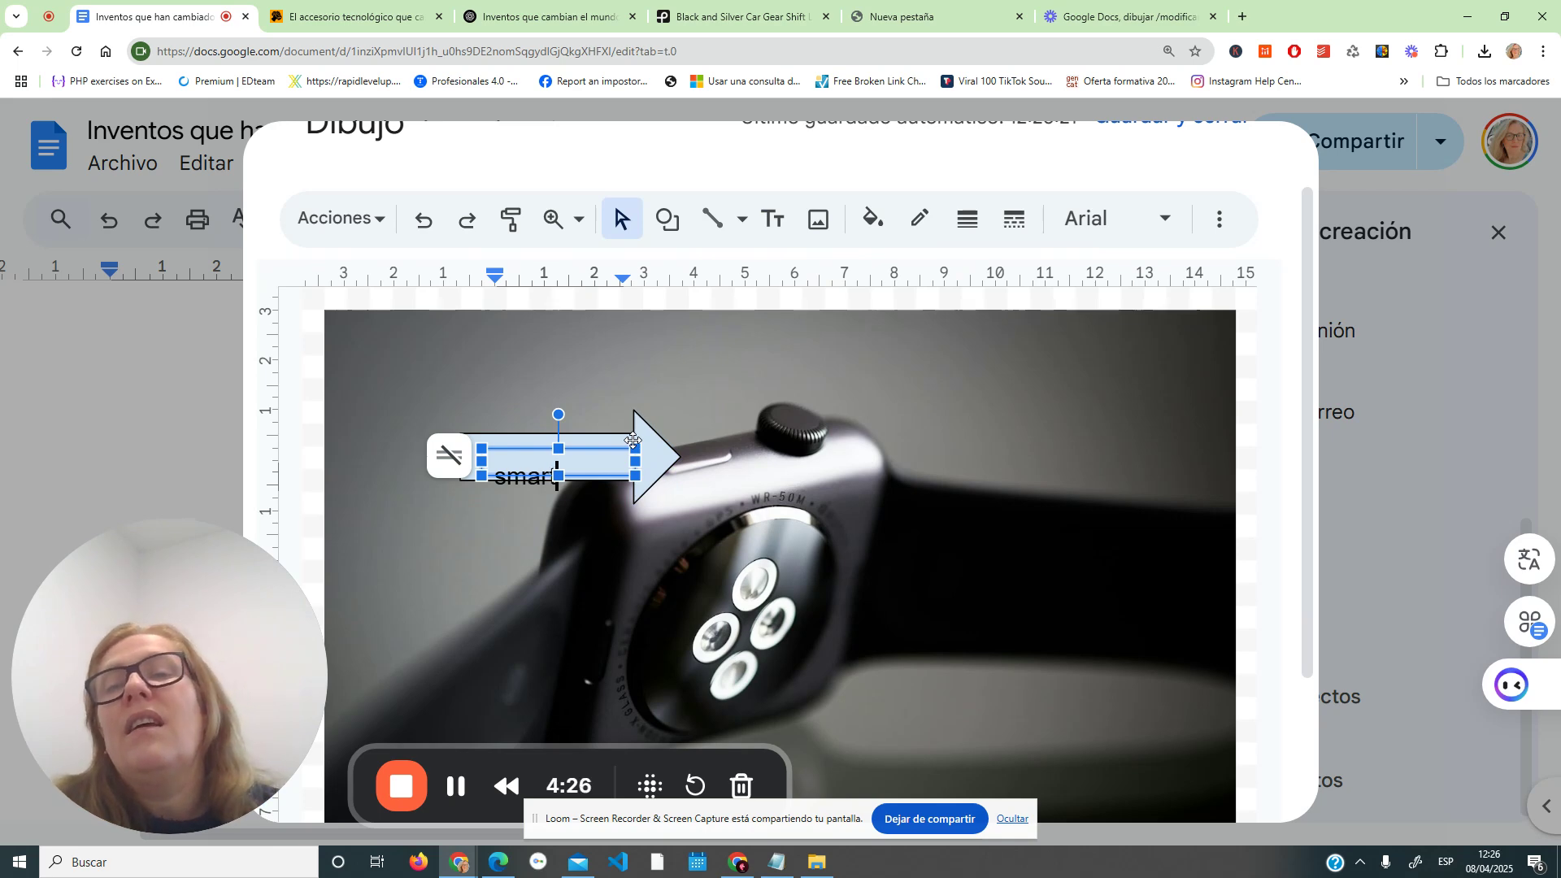
pyautogui.write('h')
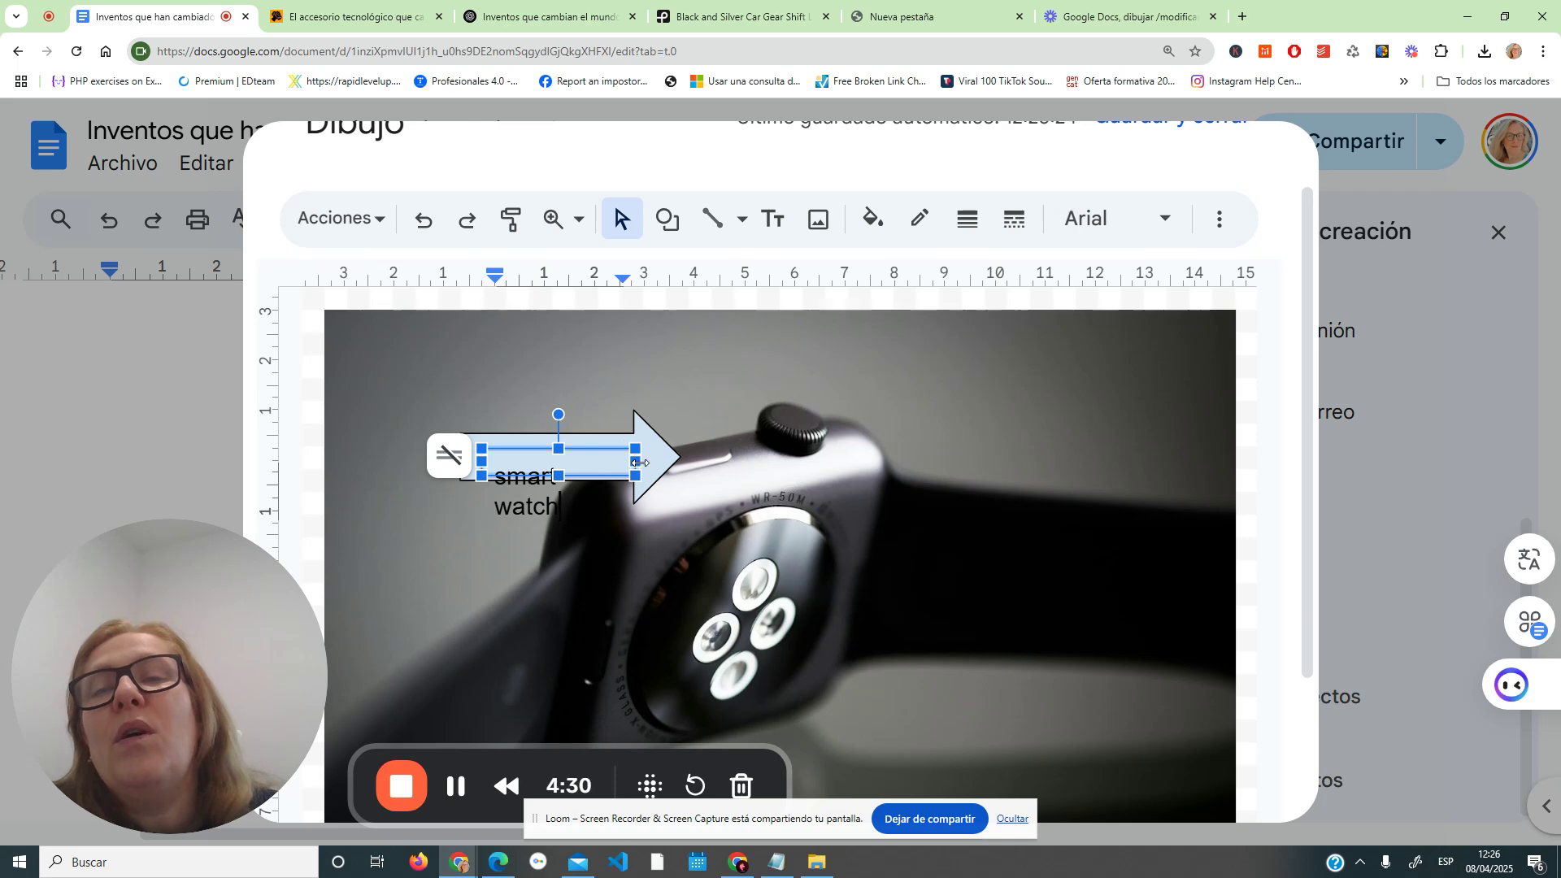
# Widen the "smart watch" text box to fit one line and move it up to sit centred inside the arrow
pyautogui.moveTo(636, 462); pyautogui.dragTo(681, 462)
pyautogui.moveTo(567, 456); pyautogui.dragTo(556, 434)
pyautogui.click(575, 447)
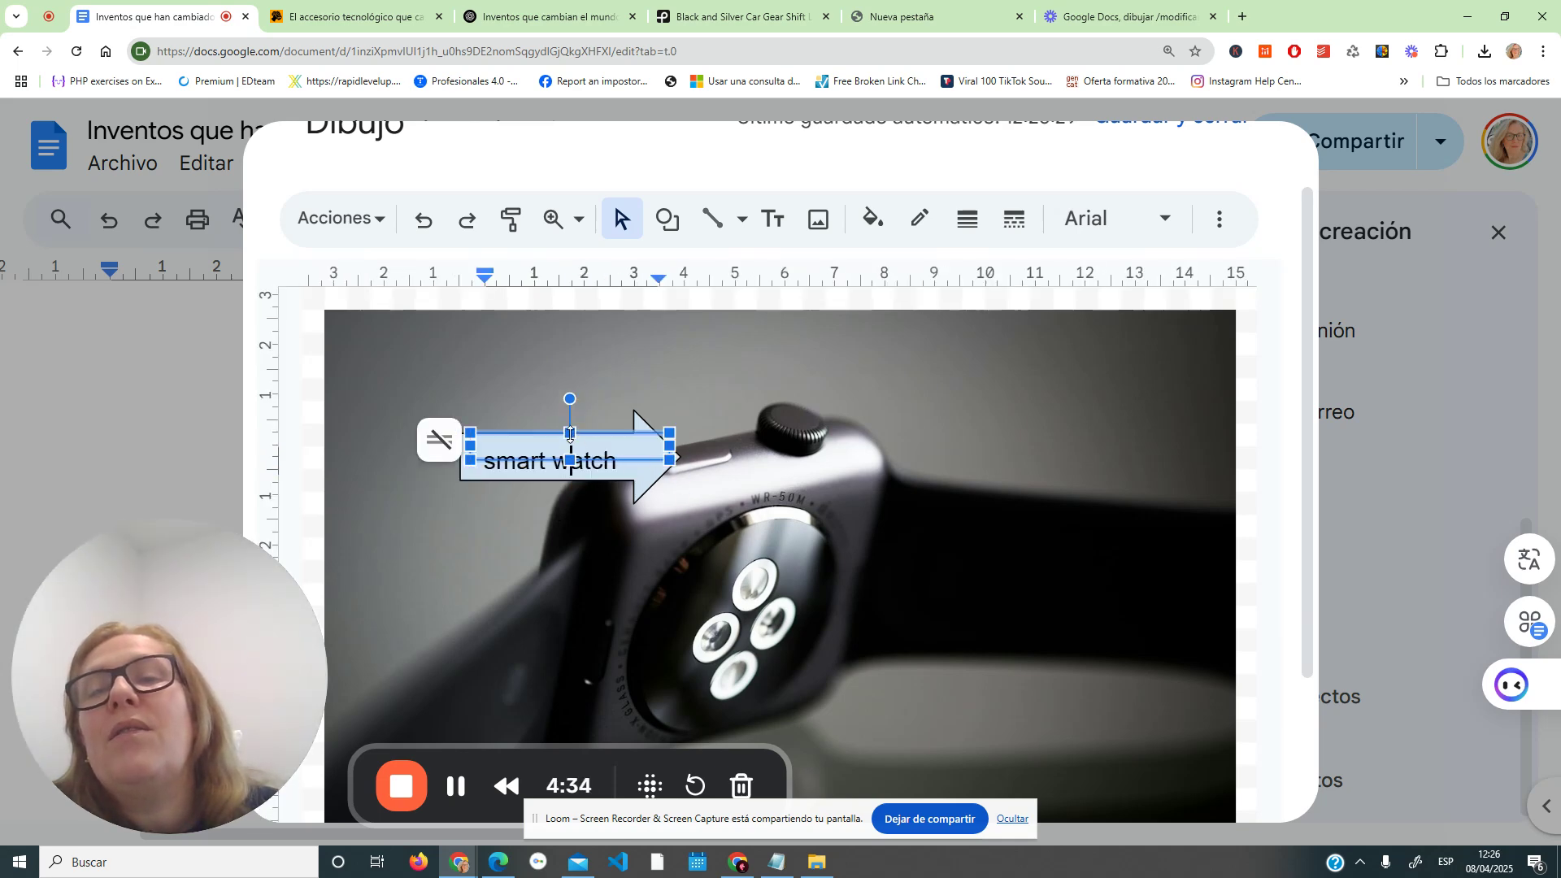
pyautogui.click(625, 462)
pyautogui.click(616, 456)
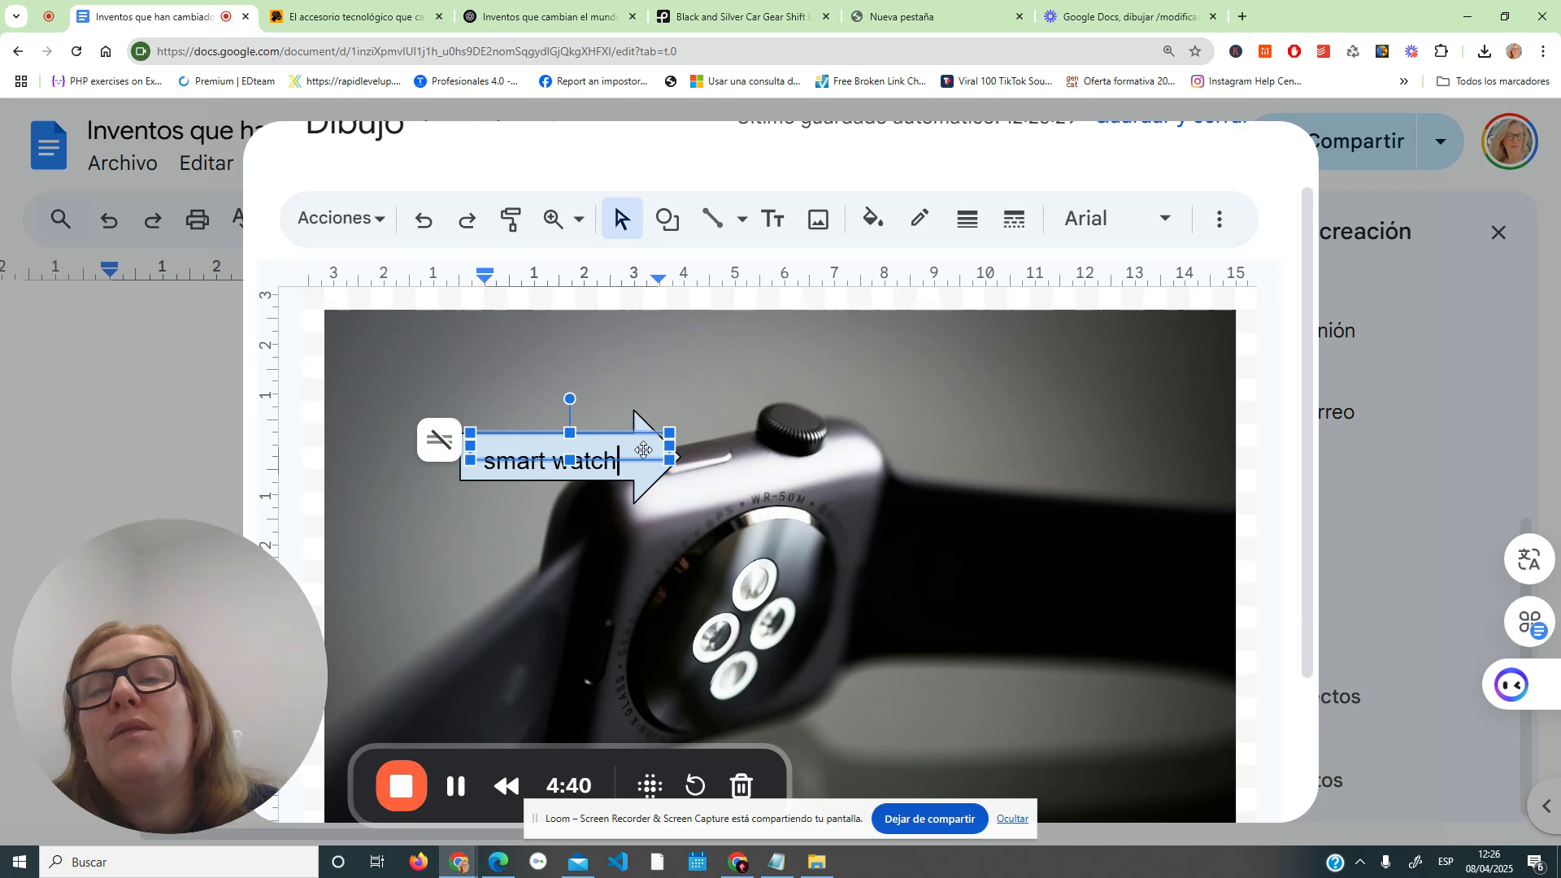
pyautogui.moveTo(653, 455); pyautogui.dragTo(657, 452)
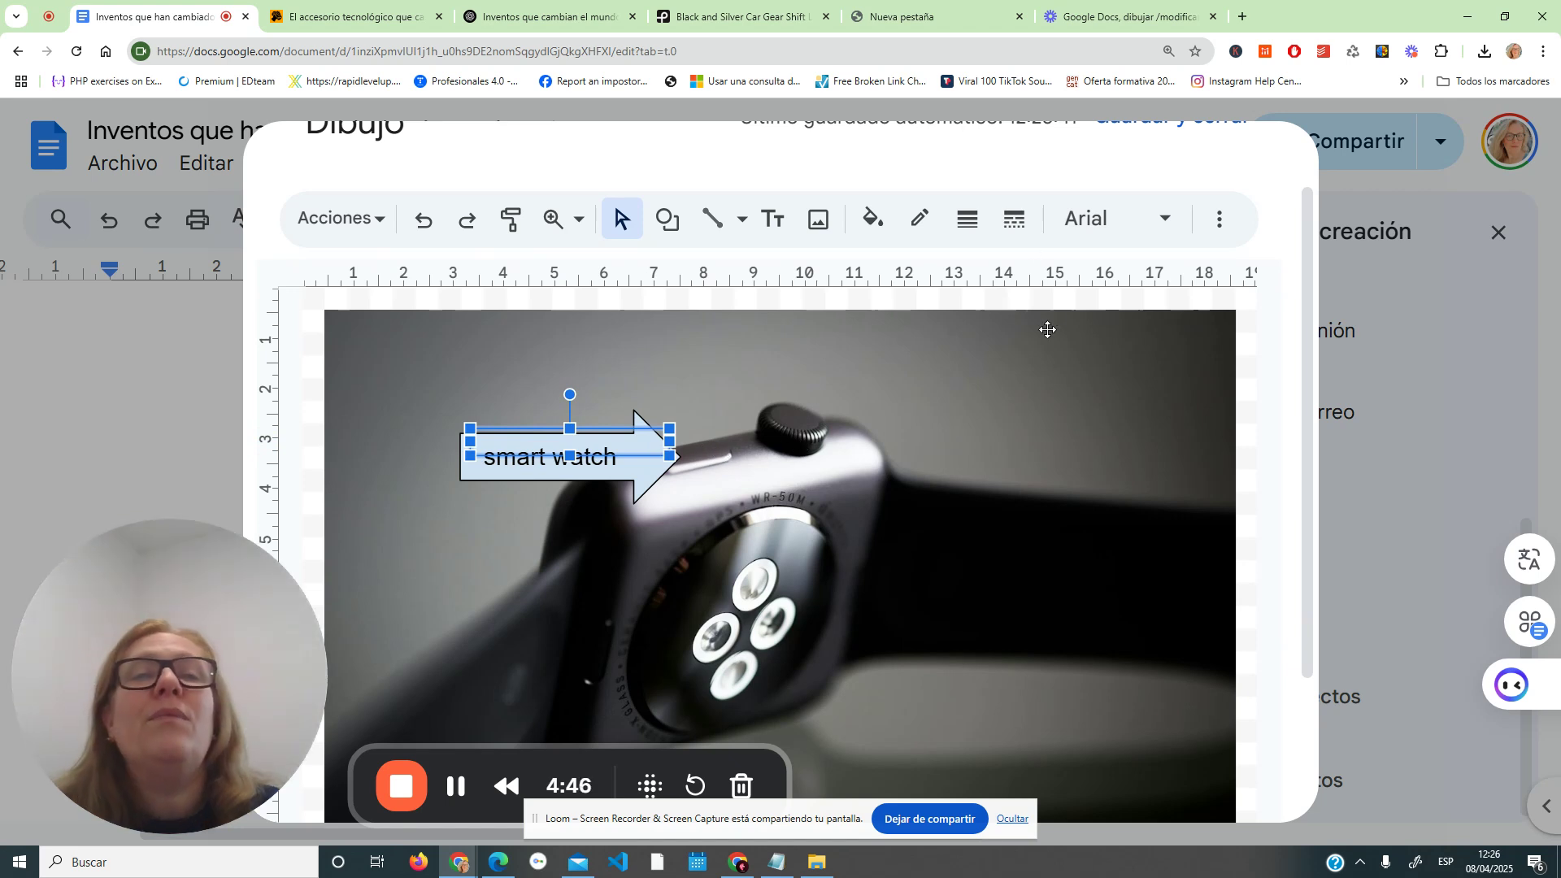
pyautogui.click(1128, 212)
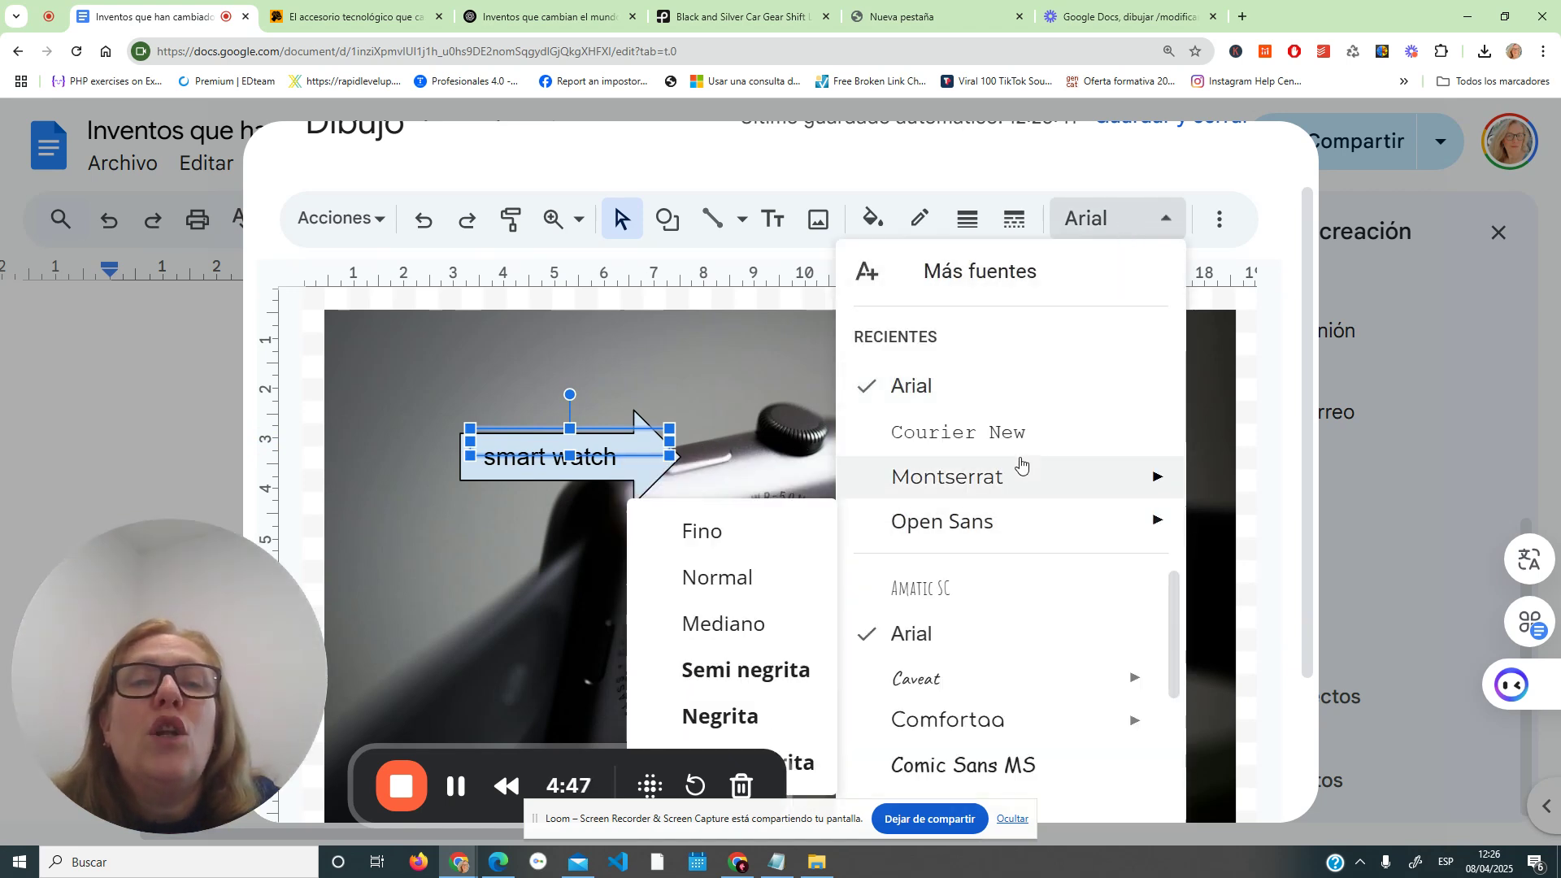
pyautogui.moveTo(962, 488)
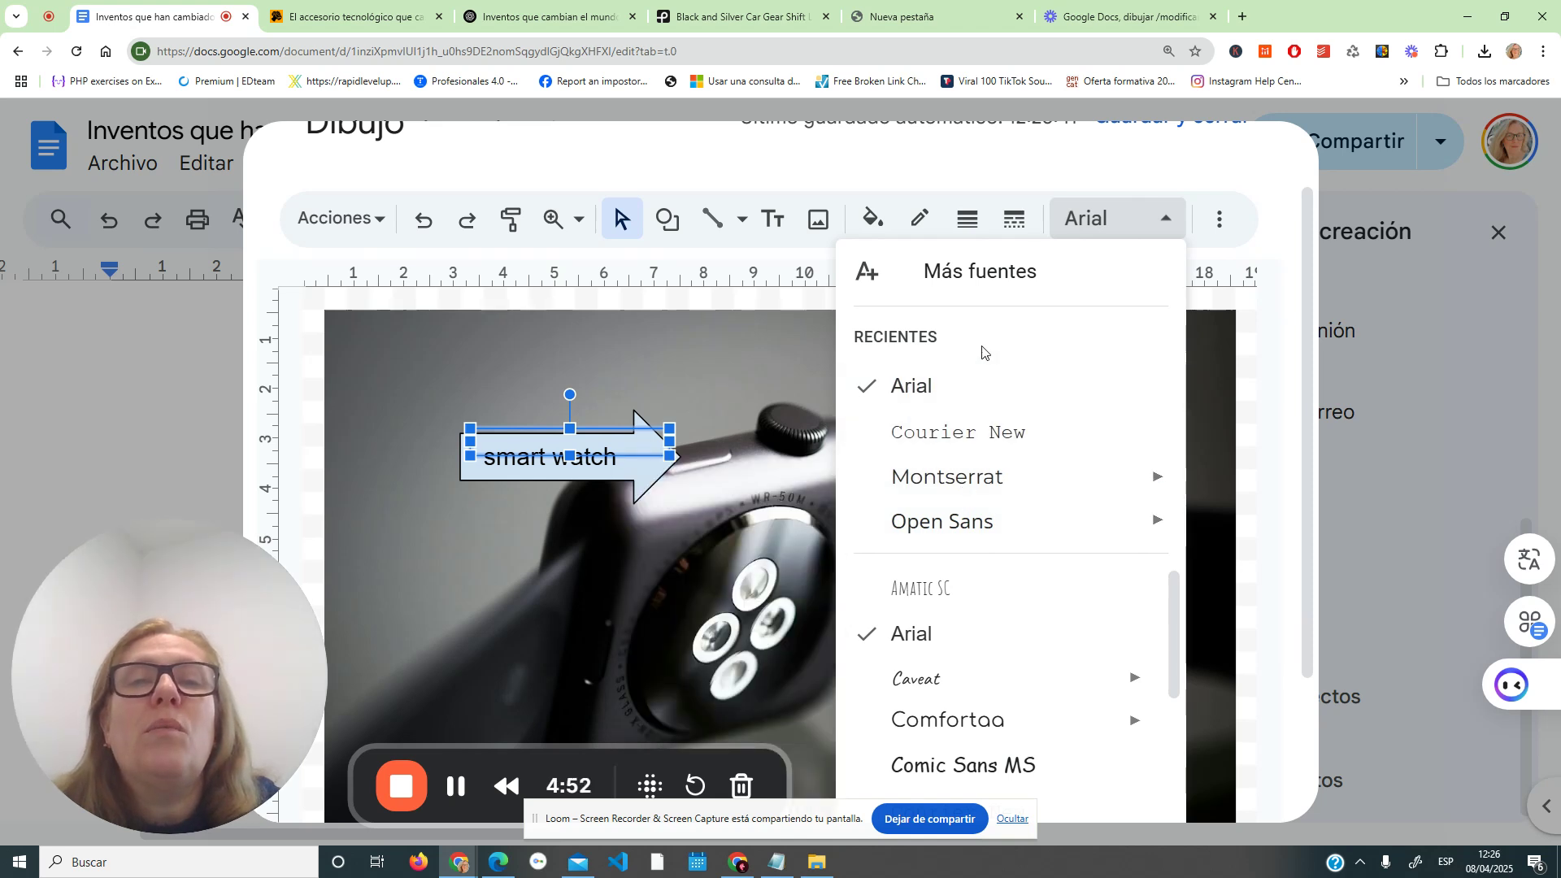
pyautogui.click(589, 560)
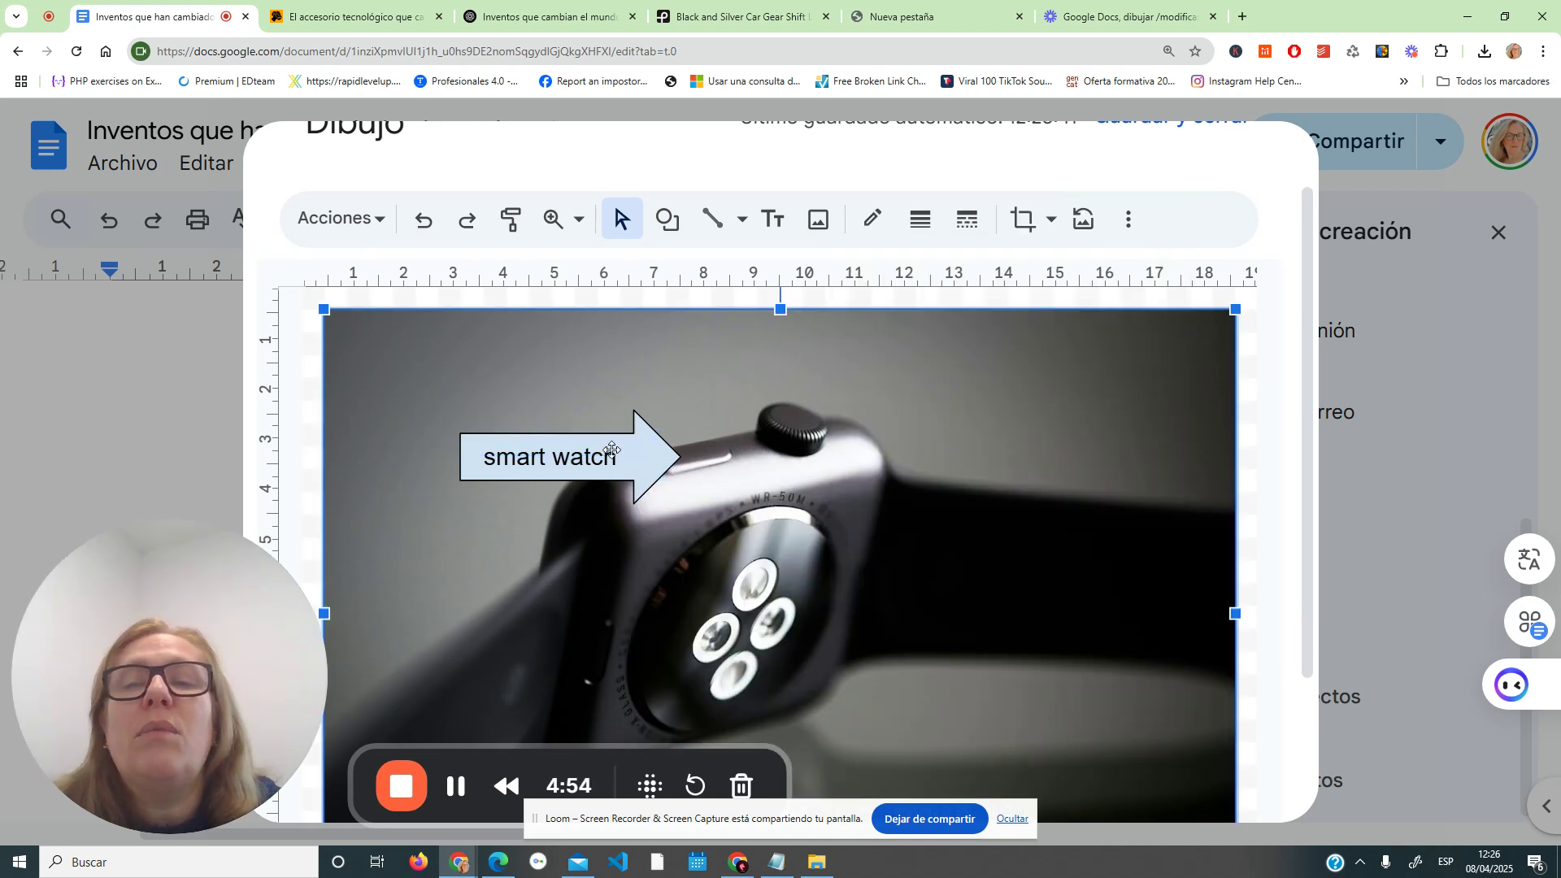
# Review the whole annotated photo, then save and close the drawing to place it in the document
pyautogui.scroll(-3, 930, 515)
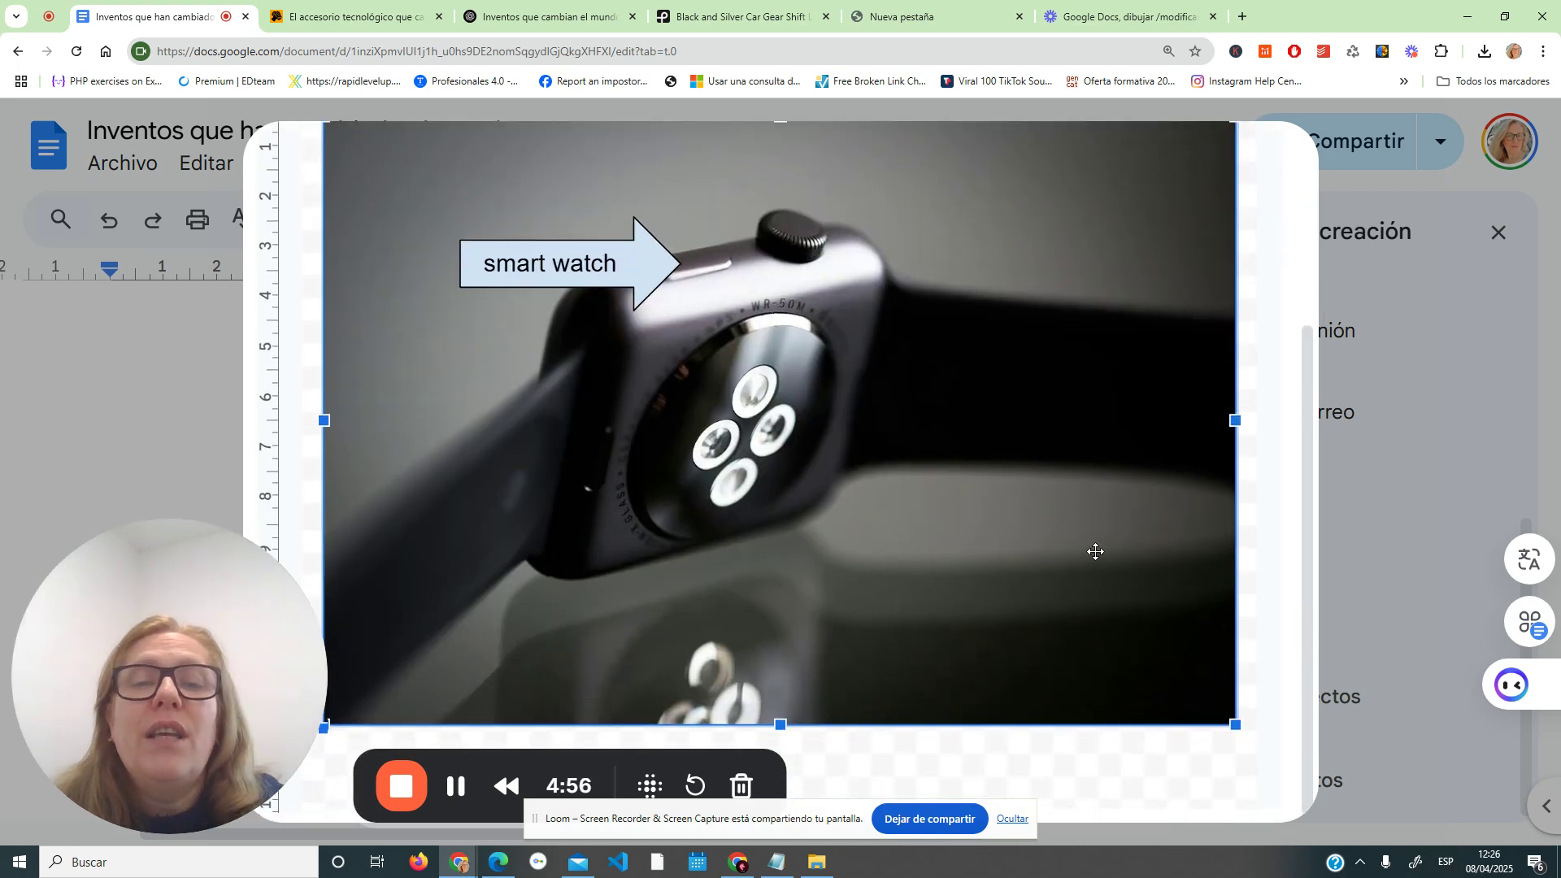
pyautogui.scroll(4, 1093, 551)
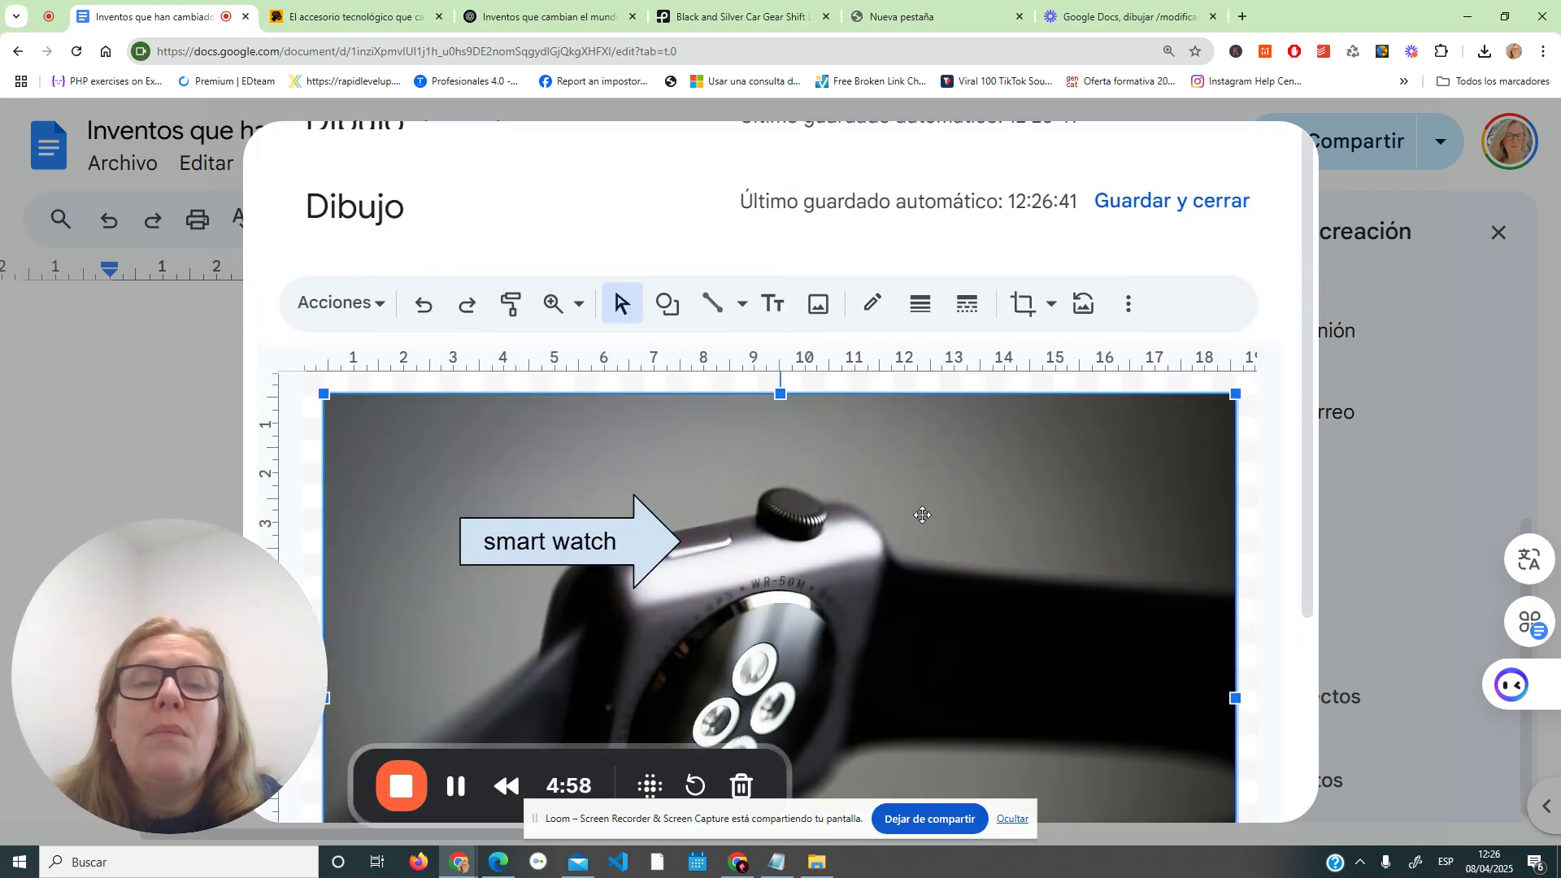
pyautogui.scroll(-3, 922, 515)
pyautogui.scroll(3, 1039, 576)
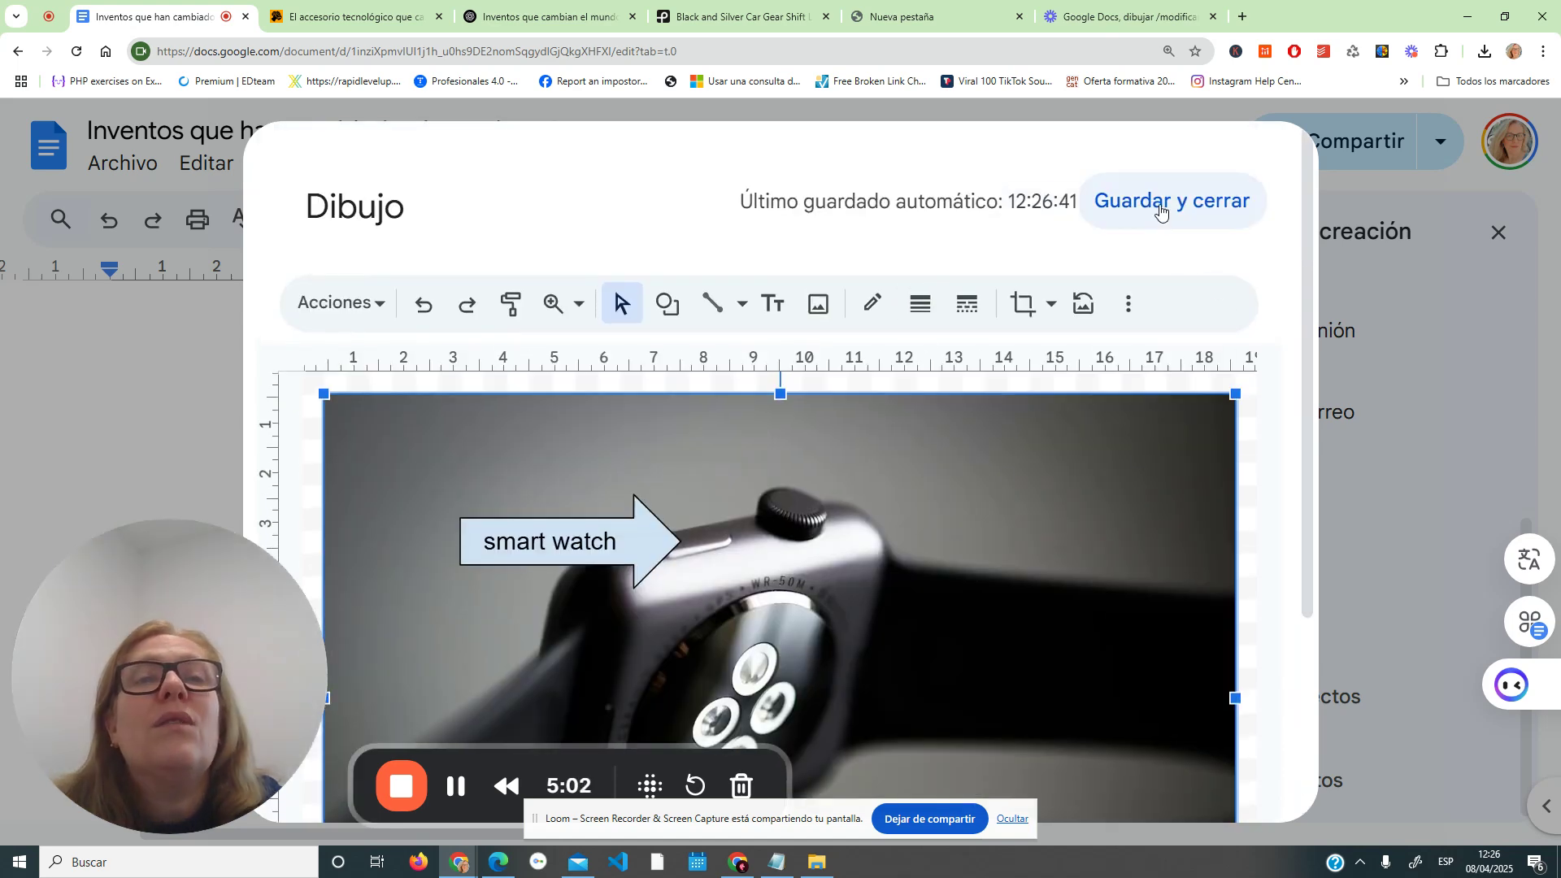
pyautogui.click(1160, 210)
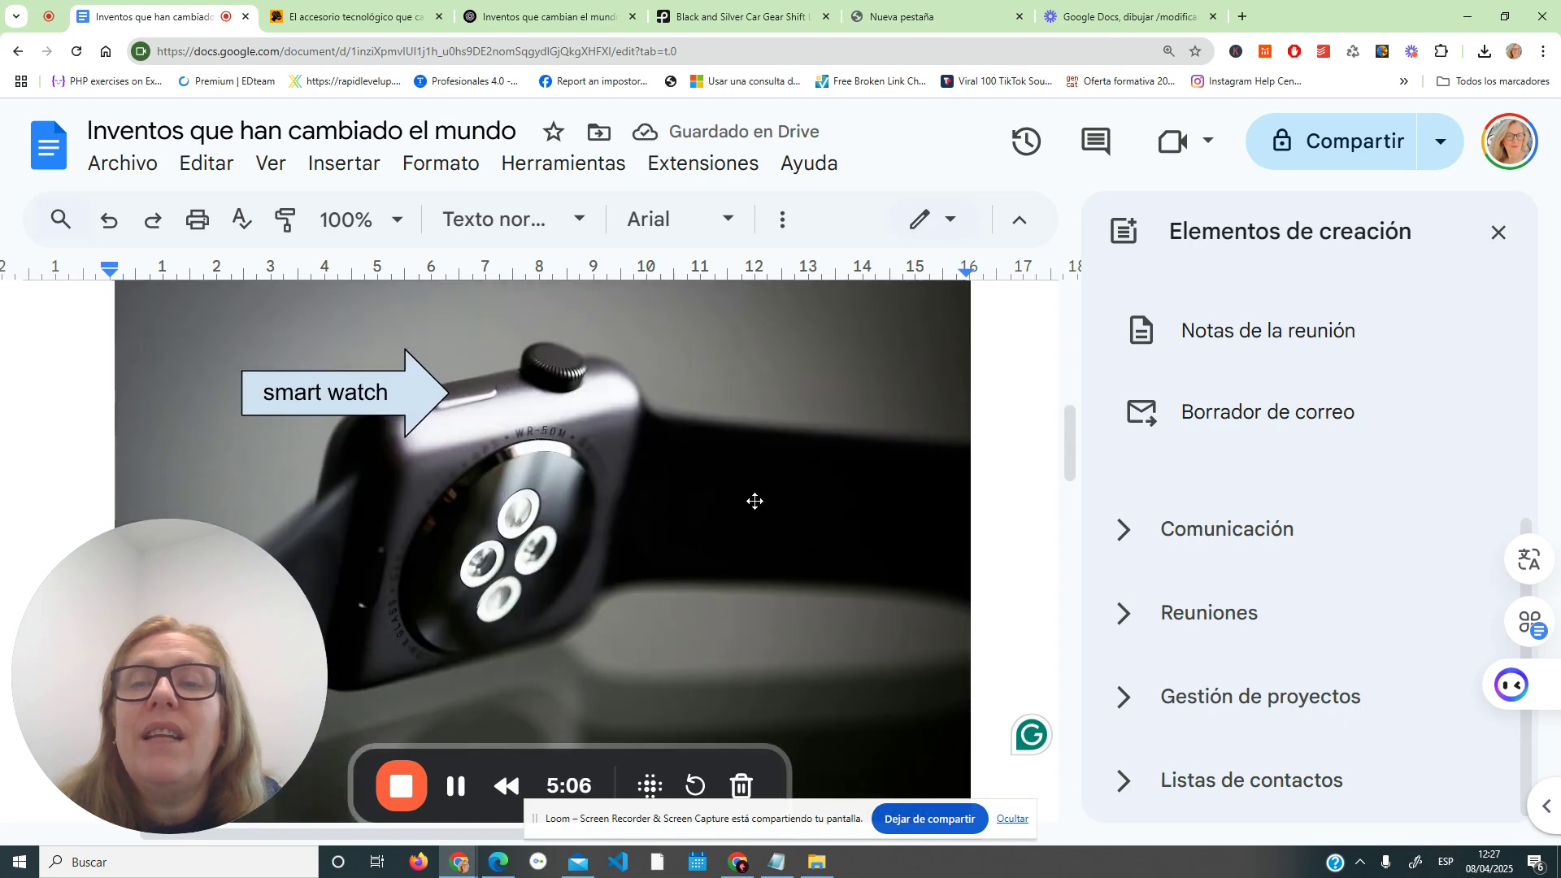
# Review the drawing's placement below the as.com link in section 2 of the document
pyautogui.scroll(4, 755, 501)
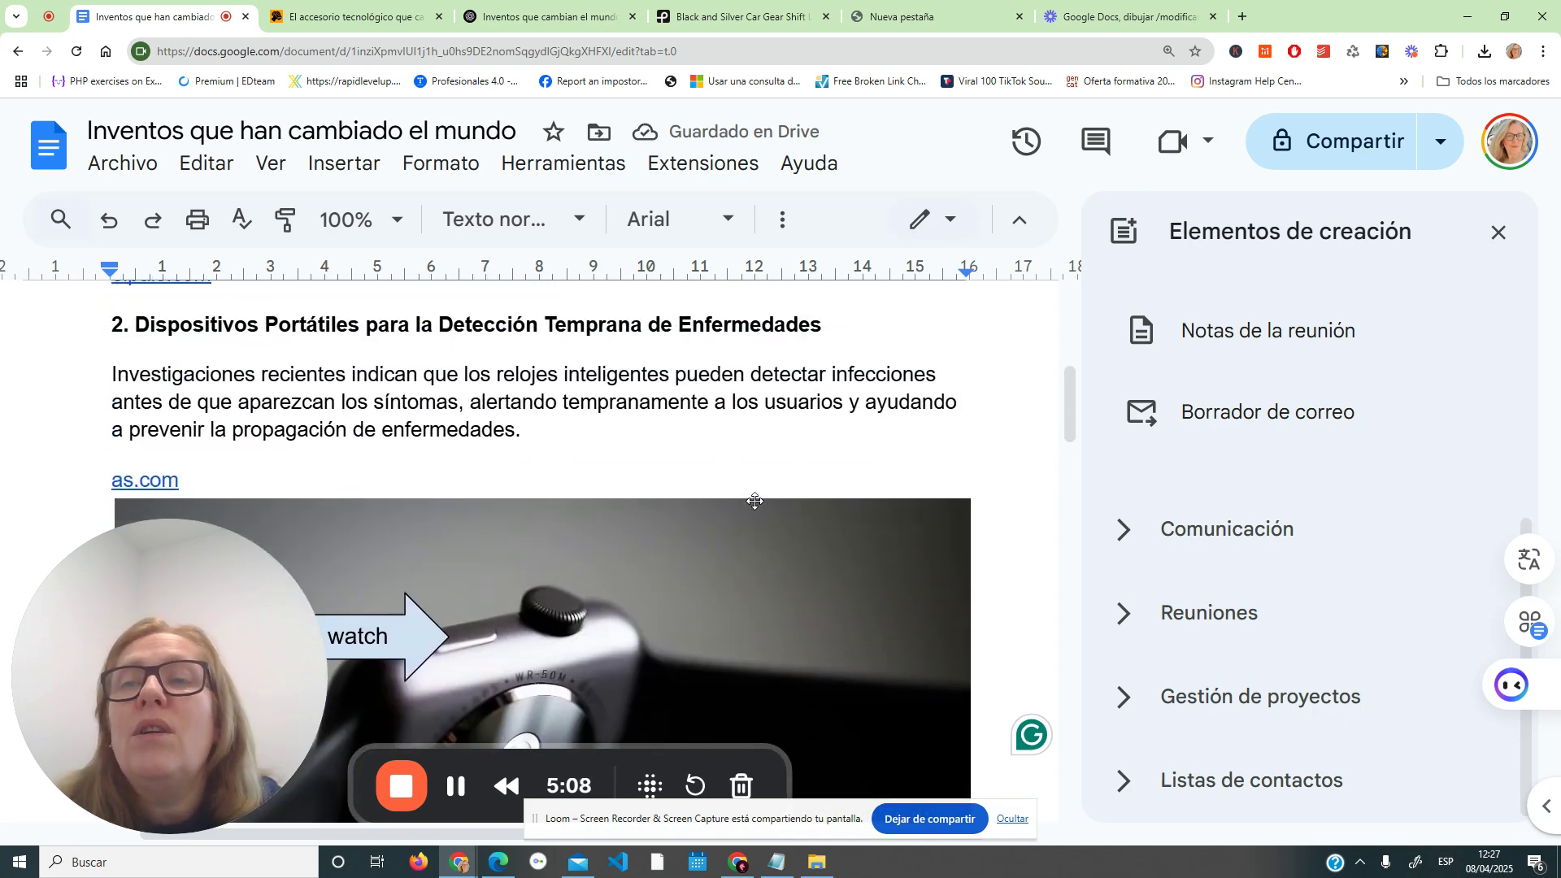
pyautogui.scroll(5, 755, 501)
pyautogui.scroll(-10, 756, 500)
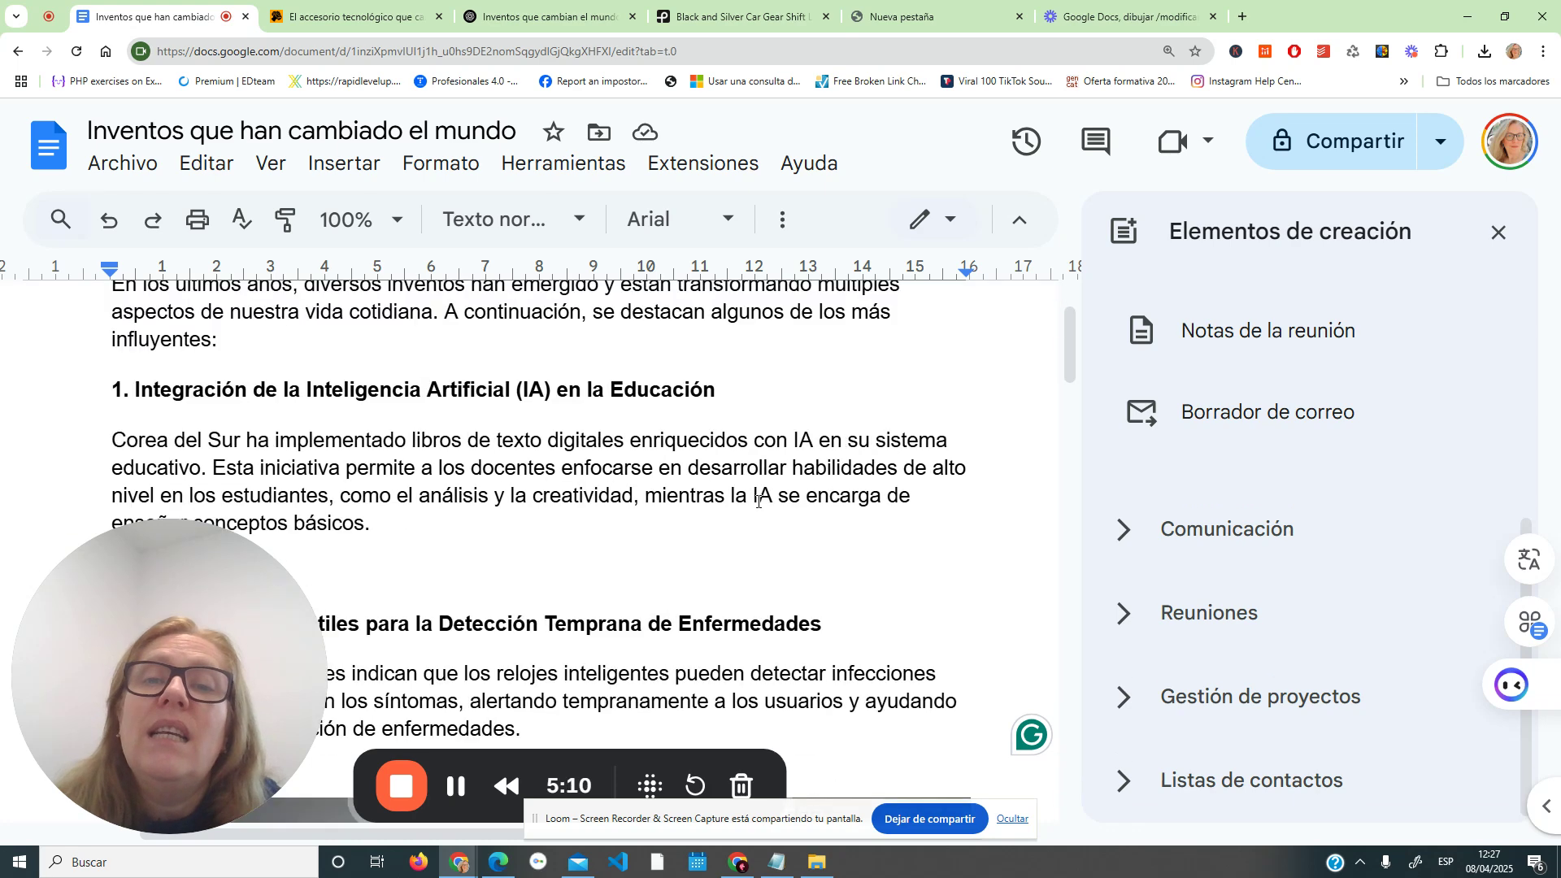
pyautogui.scroll(-1, 757, 500)
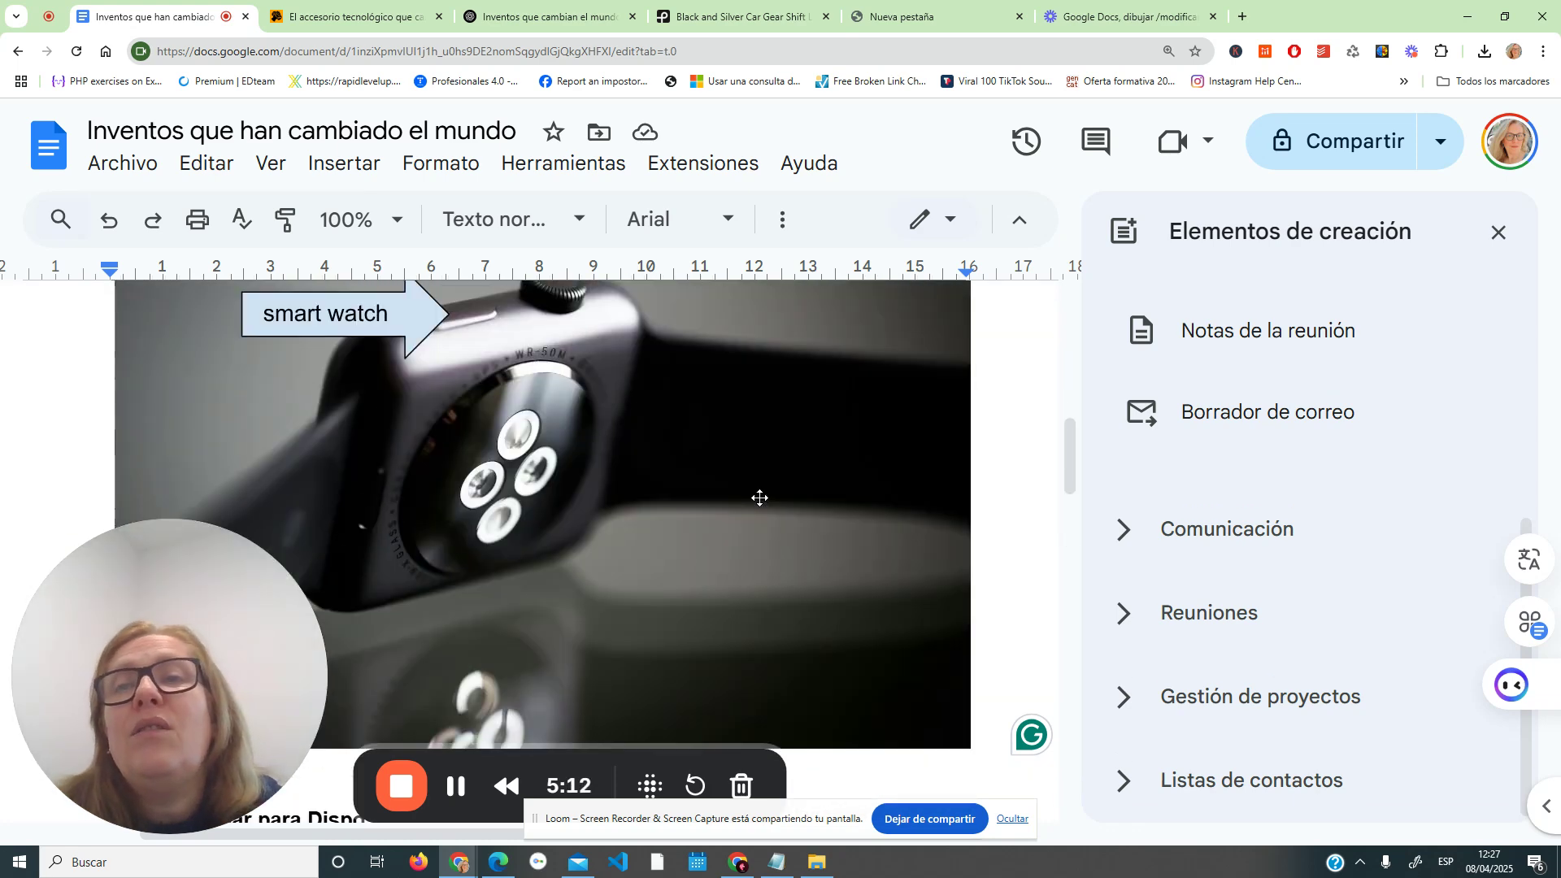
# Check the section 2 text around the smartwatch drawing and select the drawing to examine its text-wrapping options
pyautogui.scroll(2, 759, 498)
pyautogui.scroll(3, 597, 448)
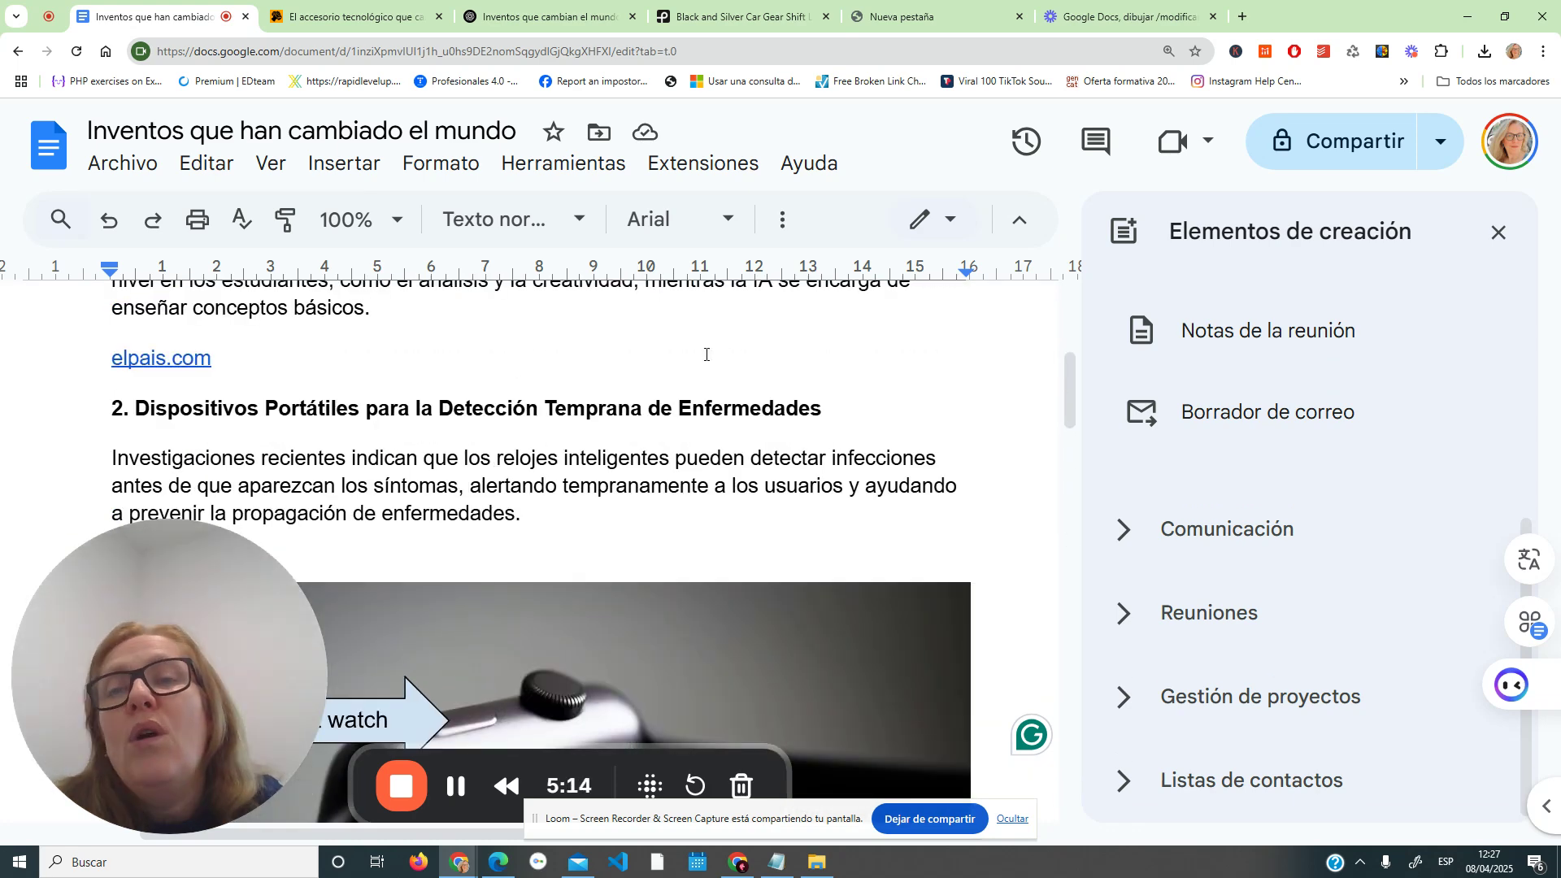
pyautogui.doubleClick(450, 533)
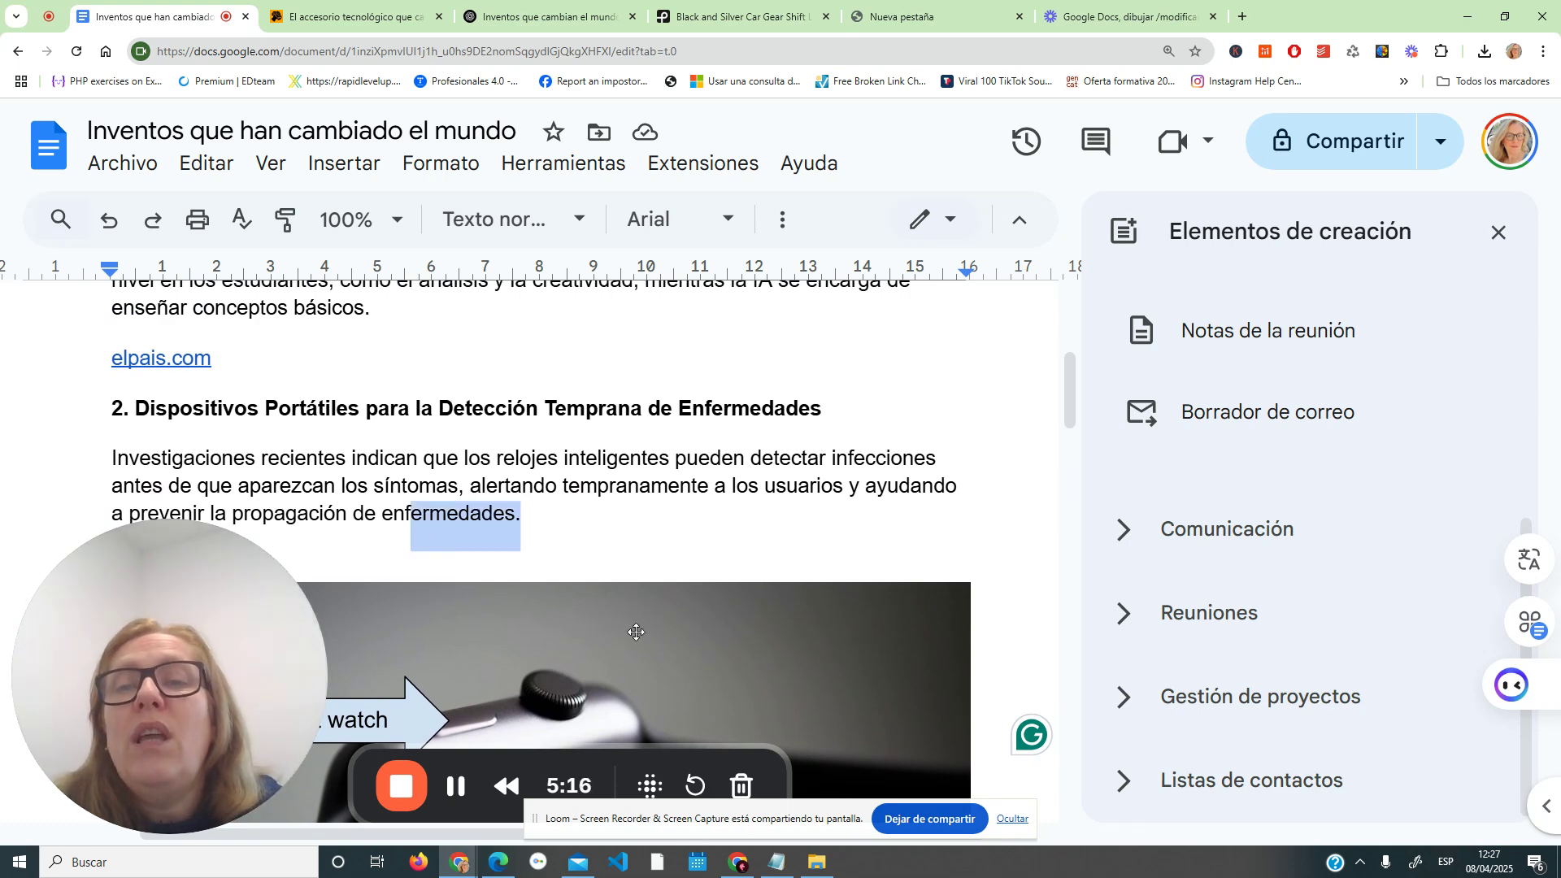
pyautogui.scroll(-6, 642, 626)
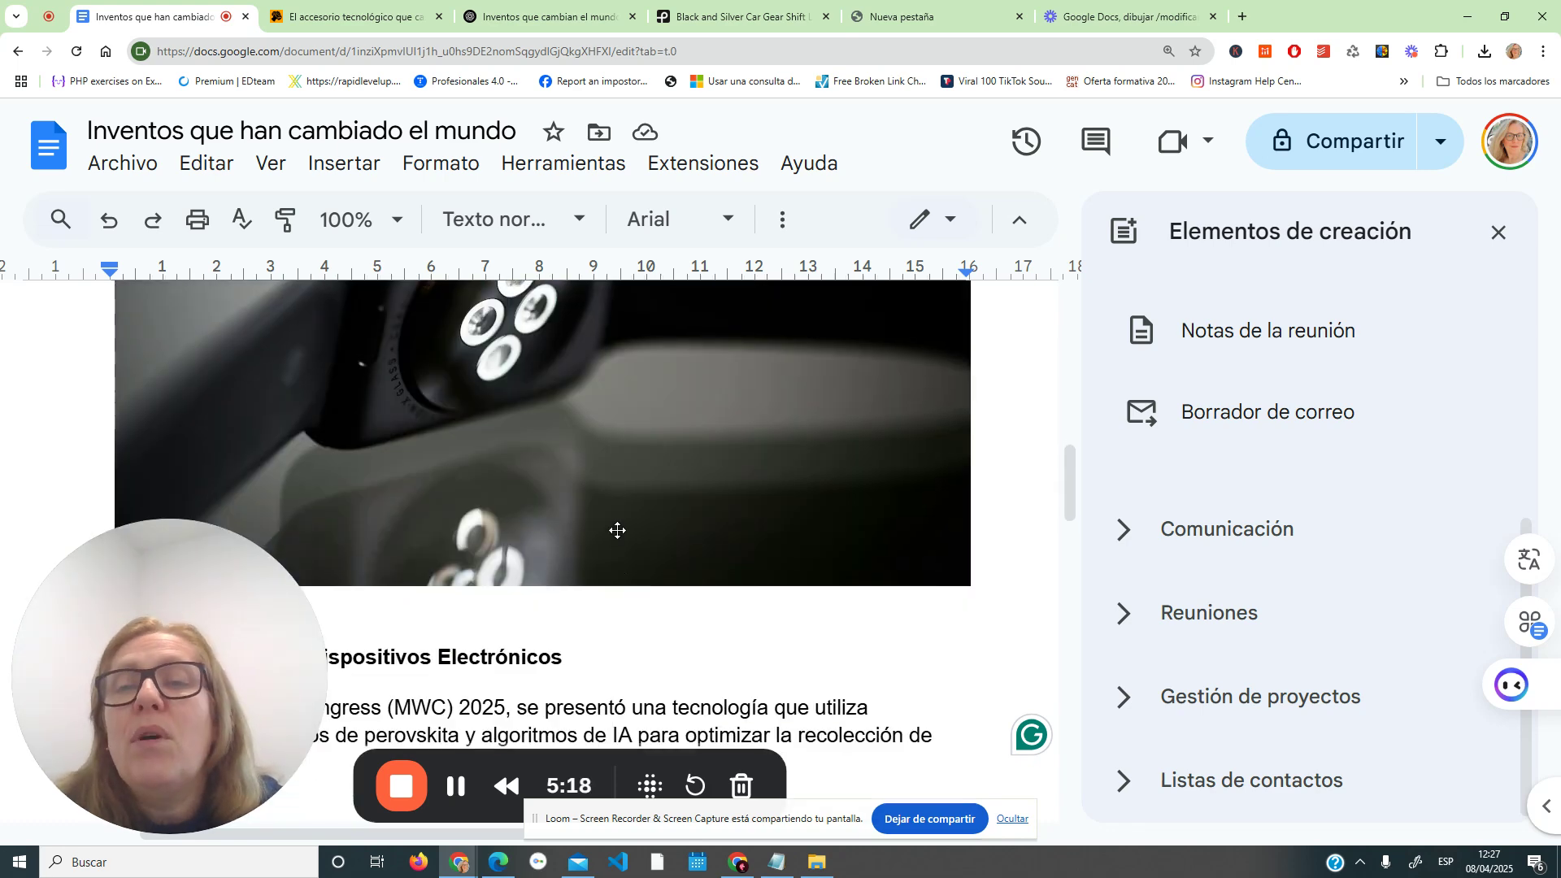
pyautogui.click(617, 530)
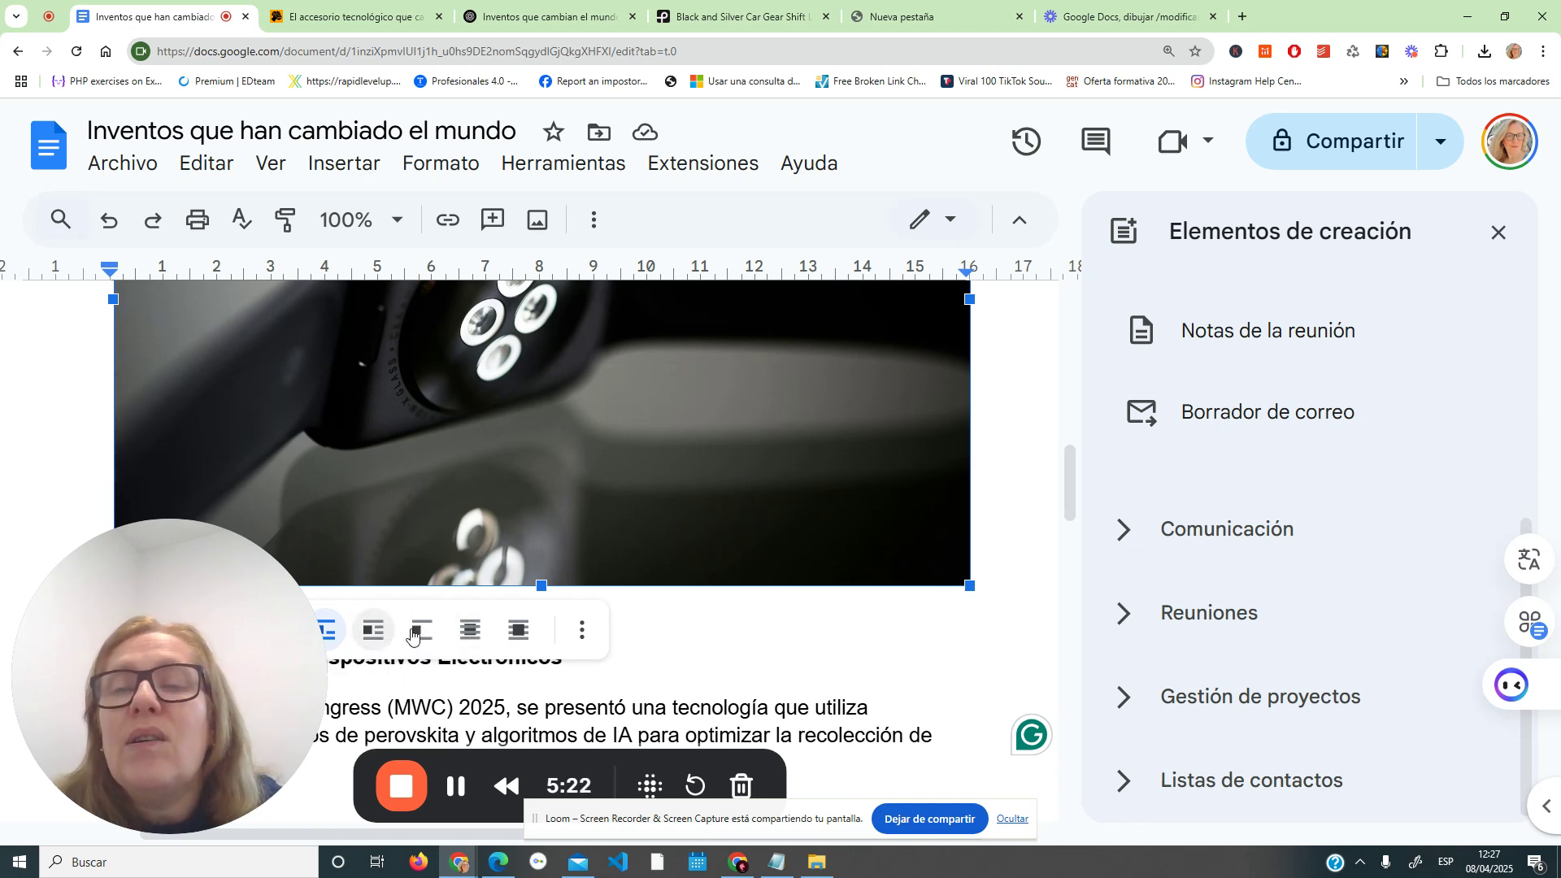
pyautogui.click(737, 611)
# Review the annotated smartwatch drawing and the document text above it, back to the introduction
pyautogui.scroll(2, 573, 463)
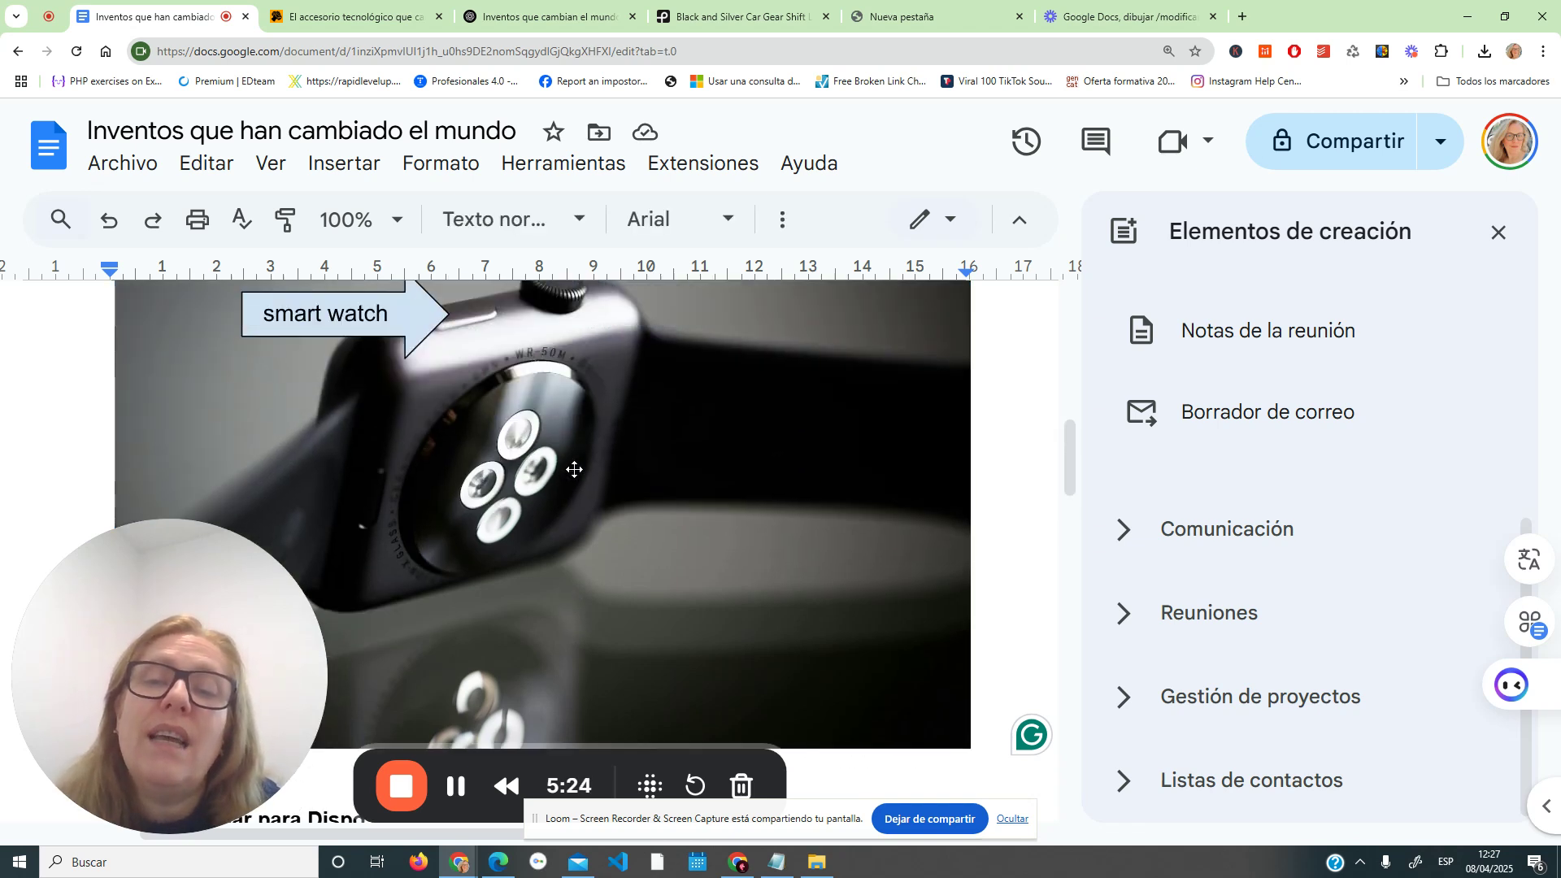
pyautogui.scroll(5, 645, 672)
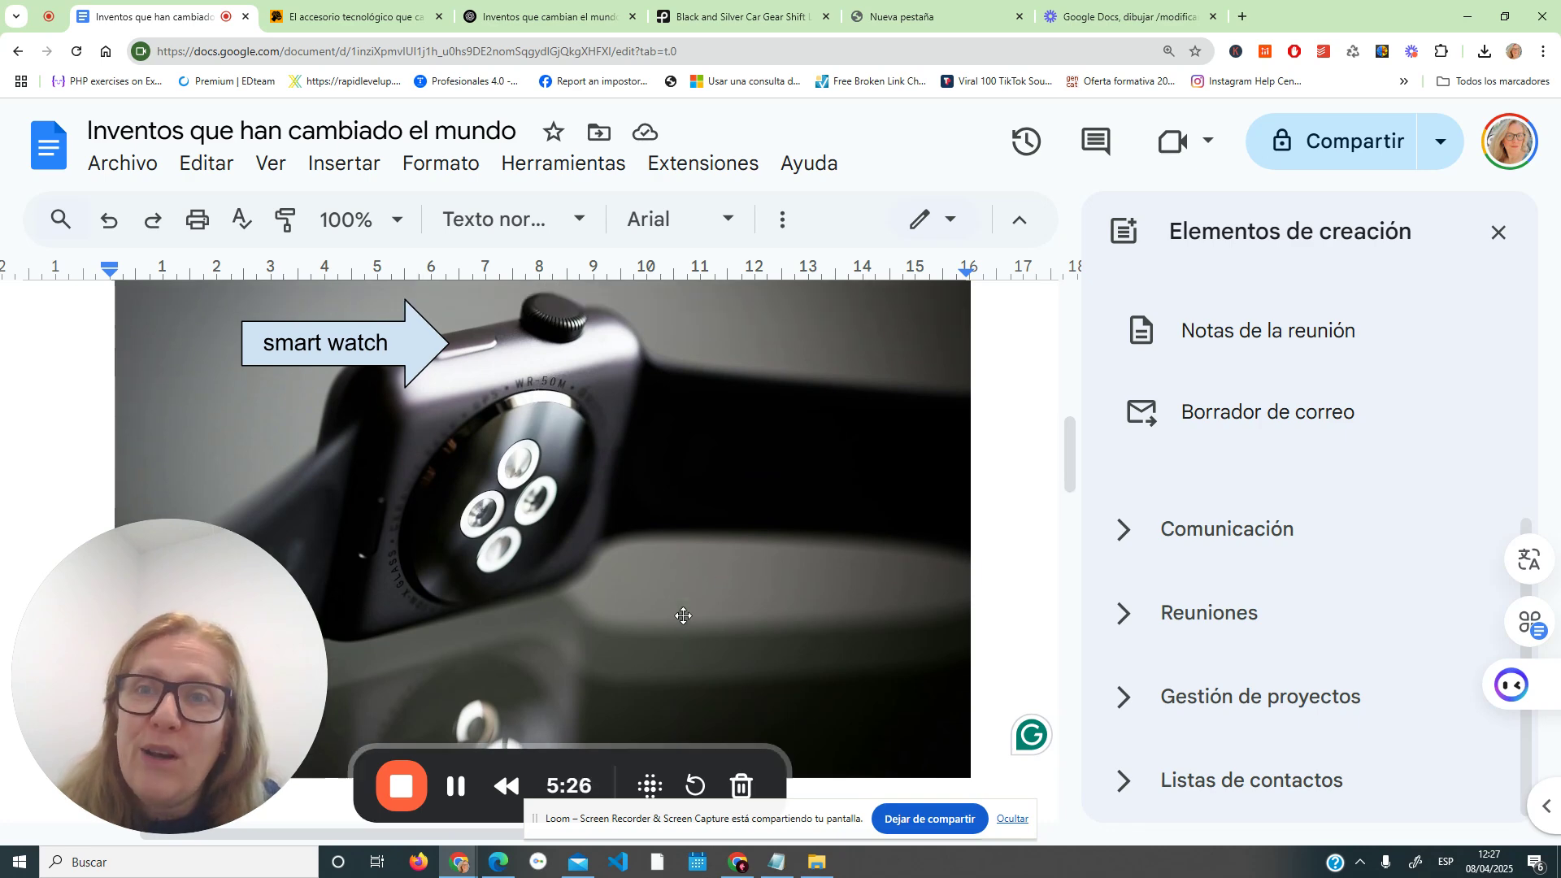
pyautogui.scroll(3, 680, 601)
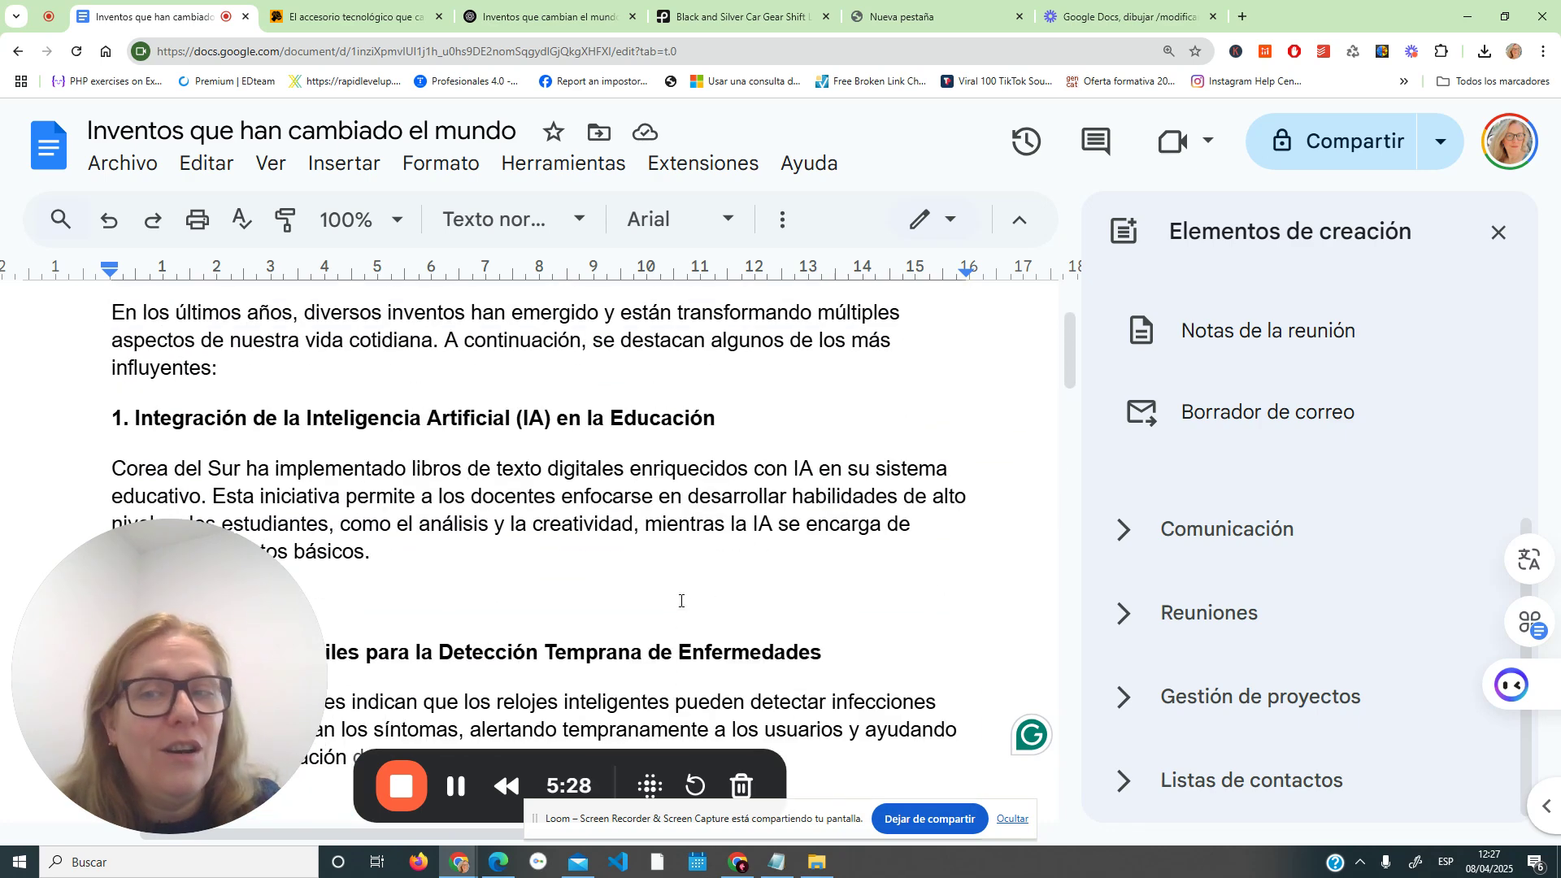